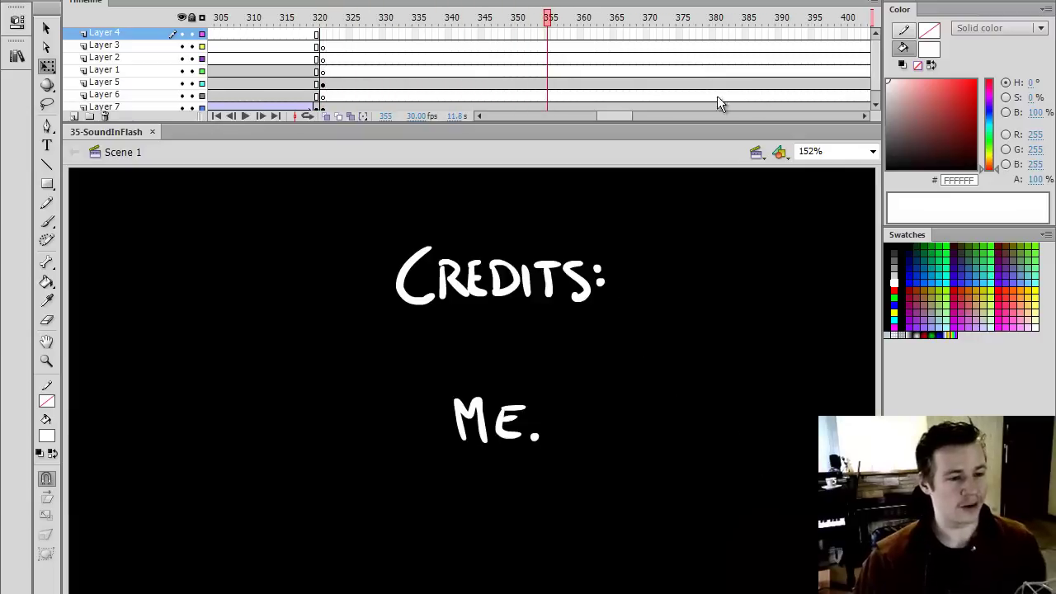
Return the playhead to frame 2 and select the six sound files in the 35-SoundInFlash folder in Windows Explorer
drag(627, 110, 515, 107)
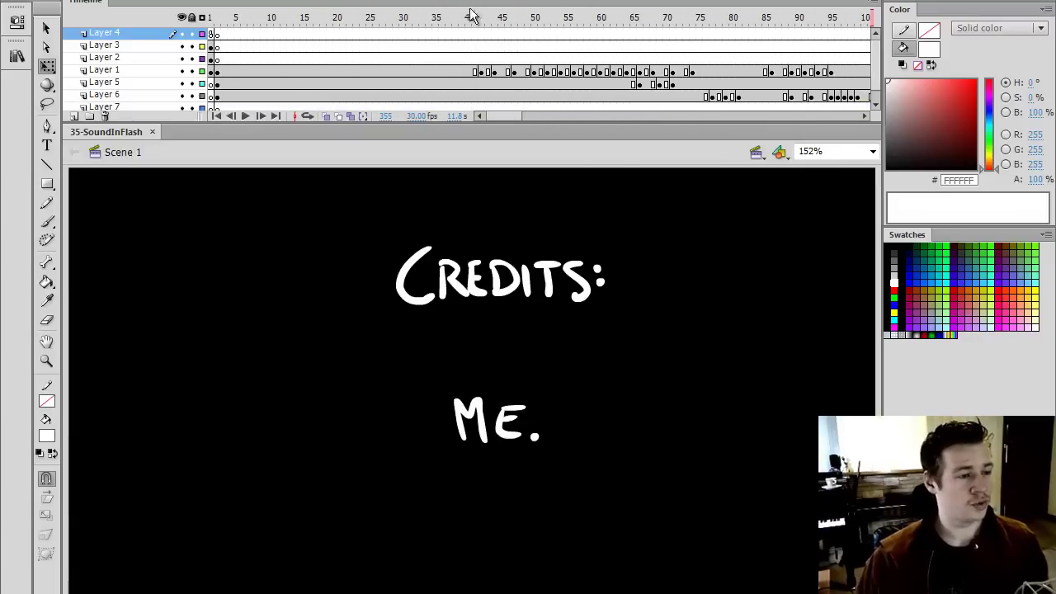
click(216, 32)
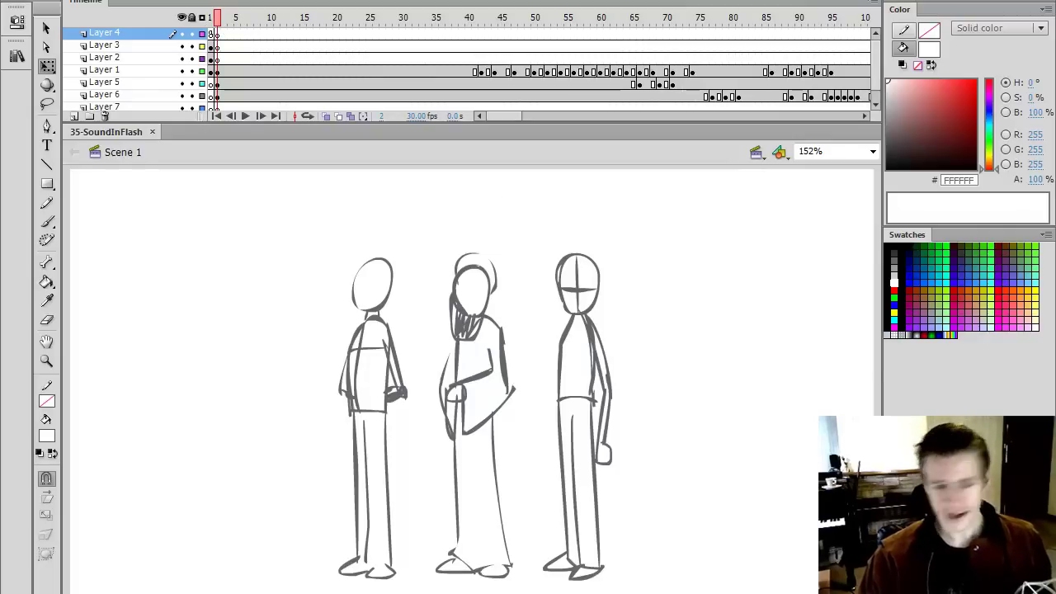
key(alt+Tab)
drag(546, 370, 428, 230)
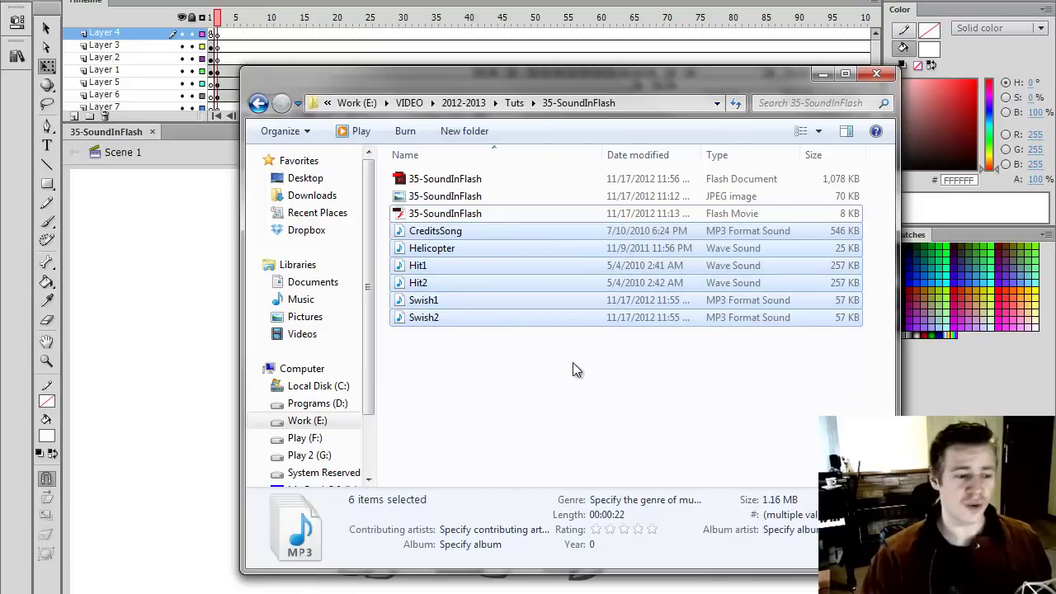
Switch to Chrome, open findsounds.com and search for "punch" sound effects
key(alt+Tab)
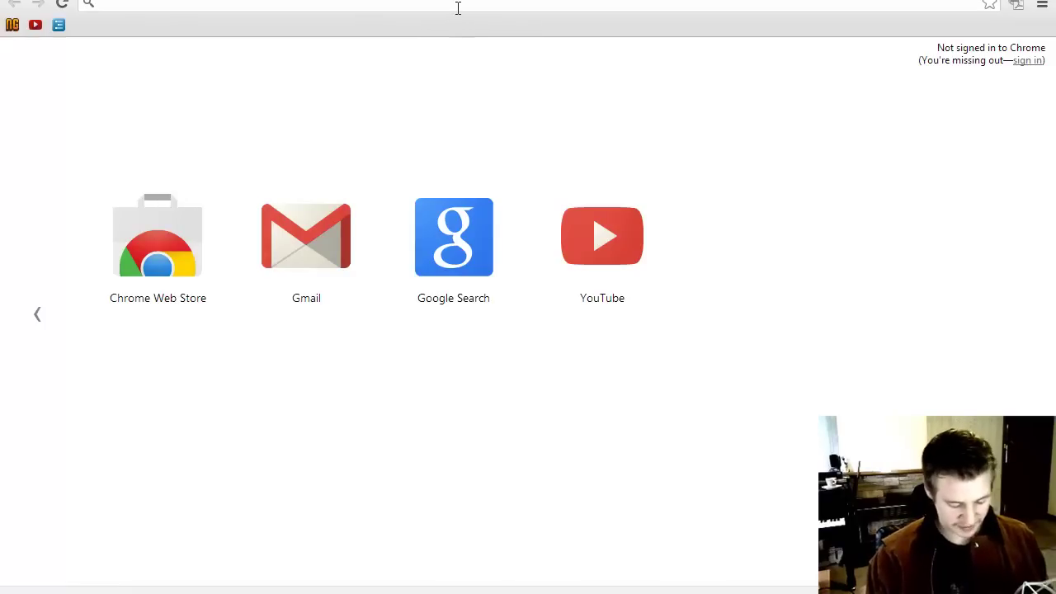
text(findsounds.com)
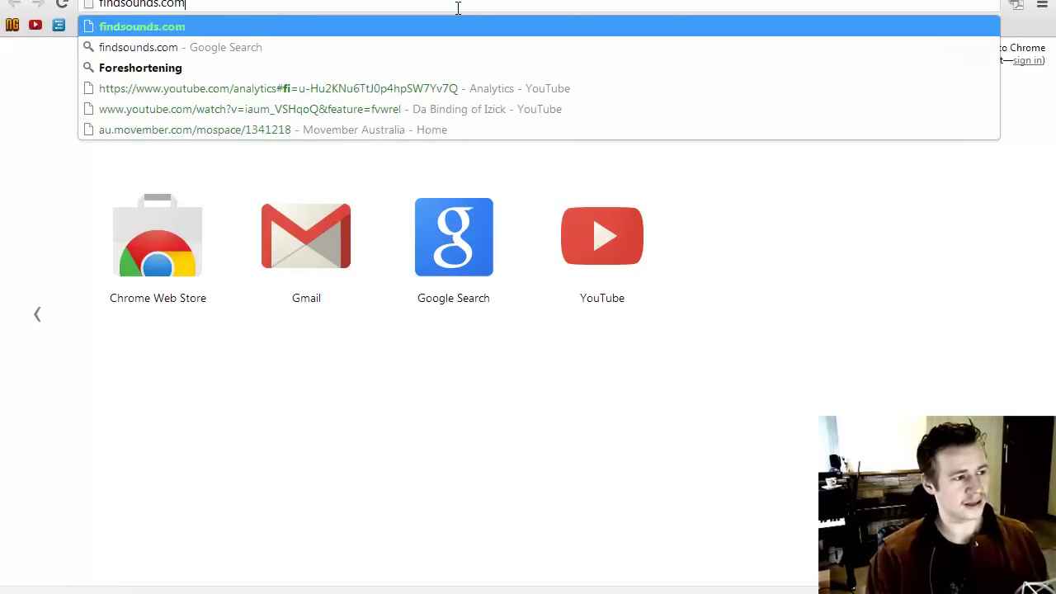
key(Return)
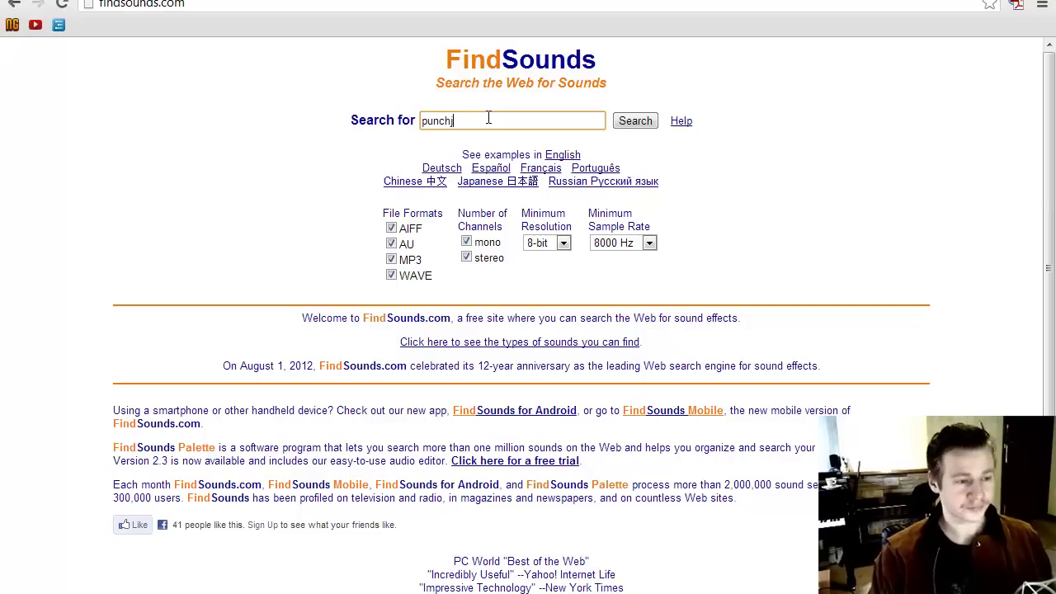
key(Return)
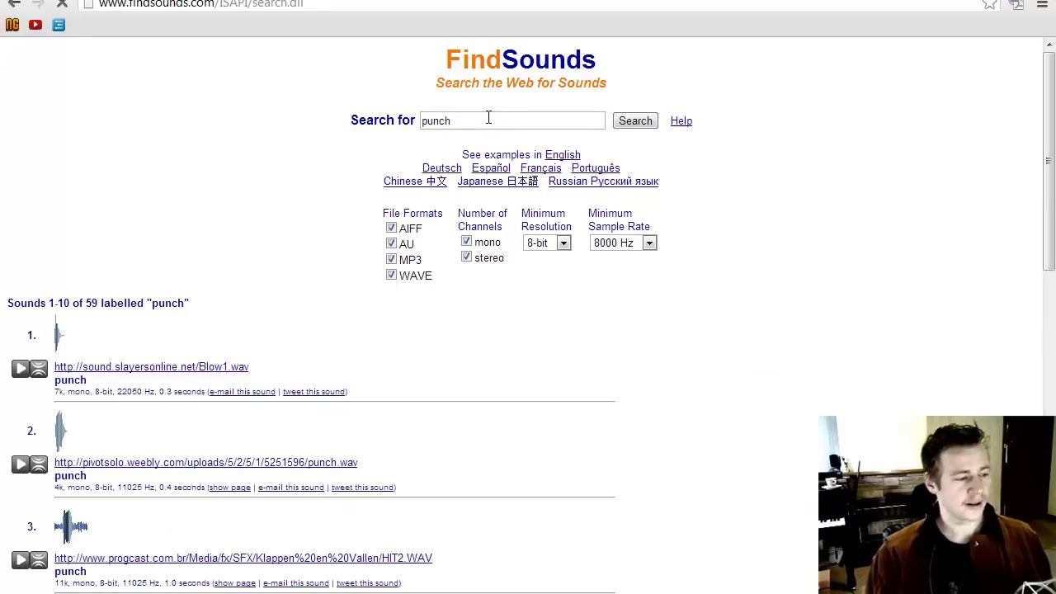
Browse the punch results, play the second sound, punch.wav, and return to the results list
scroll(285, 352, down, 1)
scroll(248, 354, down, 3)
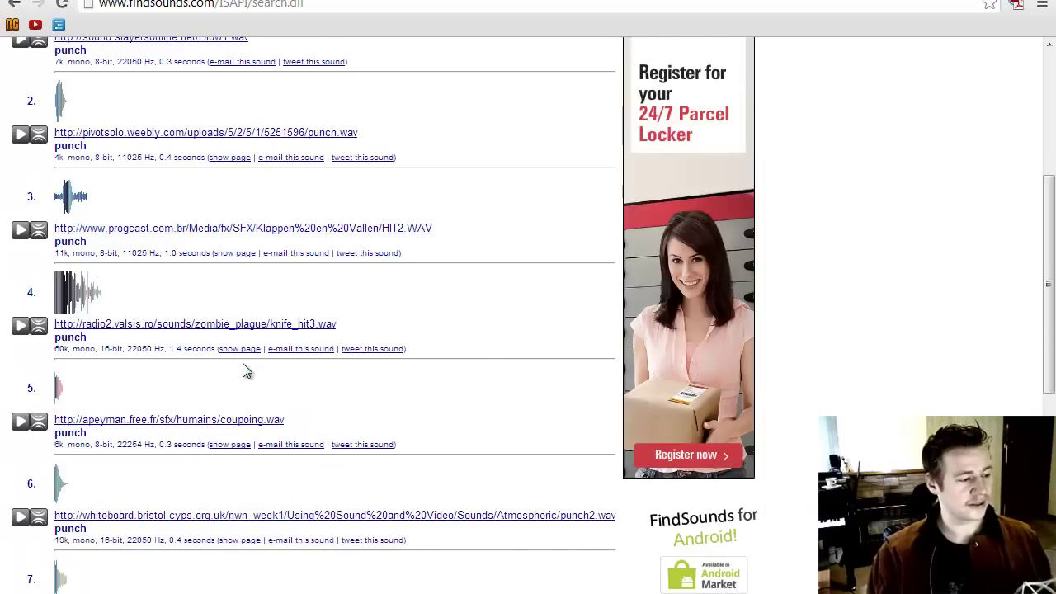
scroll(245, 372, down, 2)
scroll(198, 346, up, 5)
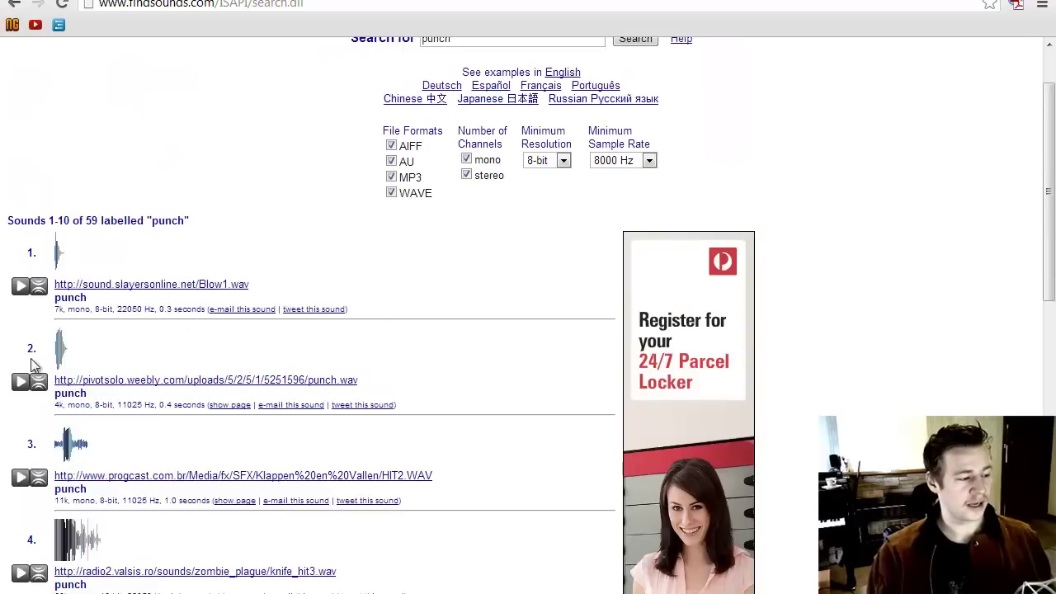
click(21, 382)
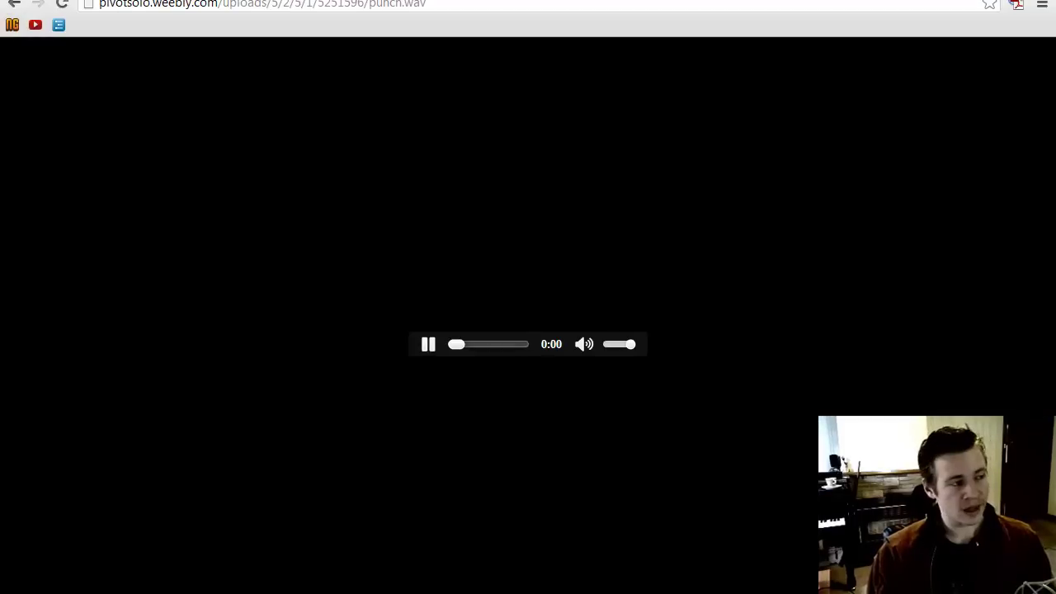
click(14, 5)
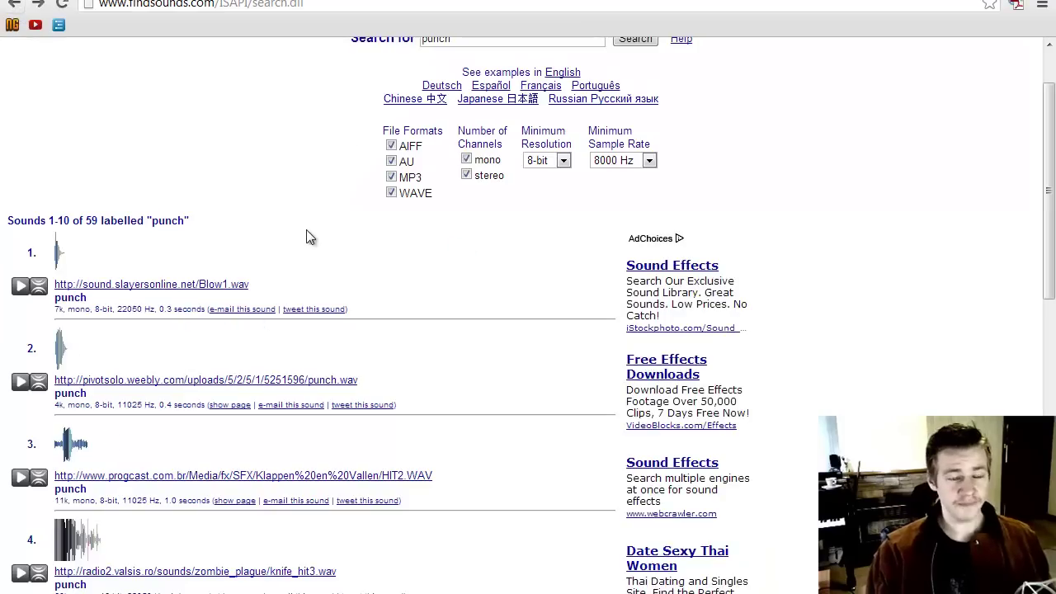
Open flashkit.com and dismiss the advertisement covering its home page
click(321, 4)
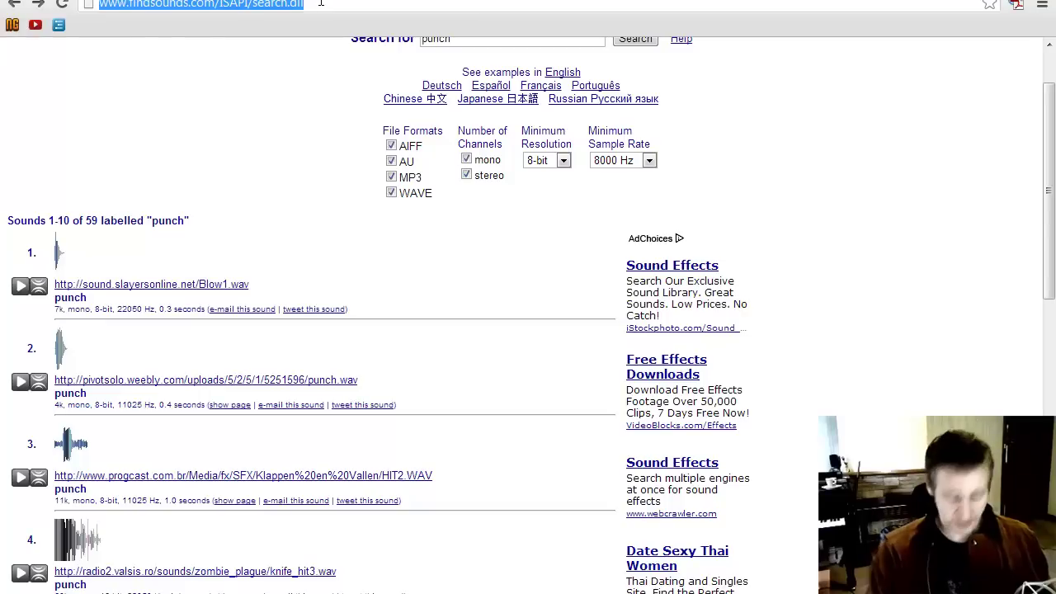
text(flashkit.)
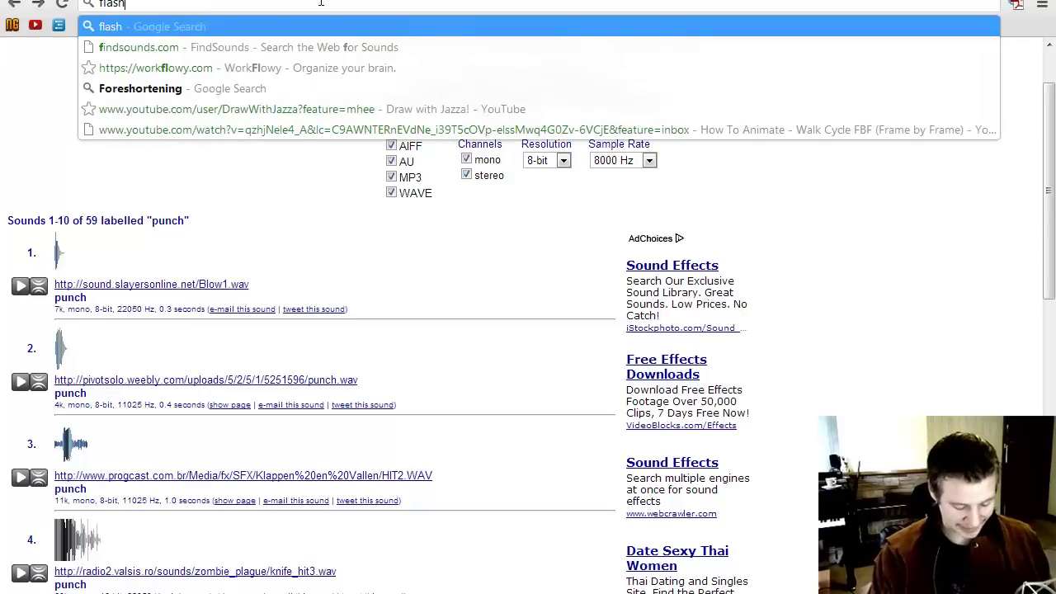
text(com)
key(Return)
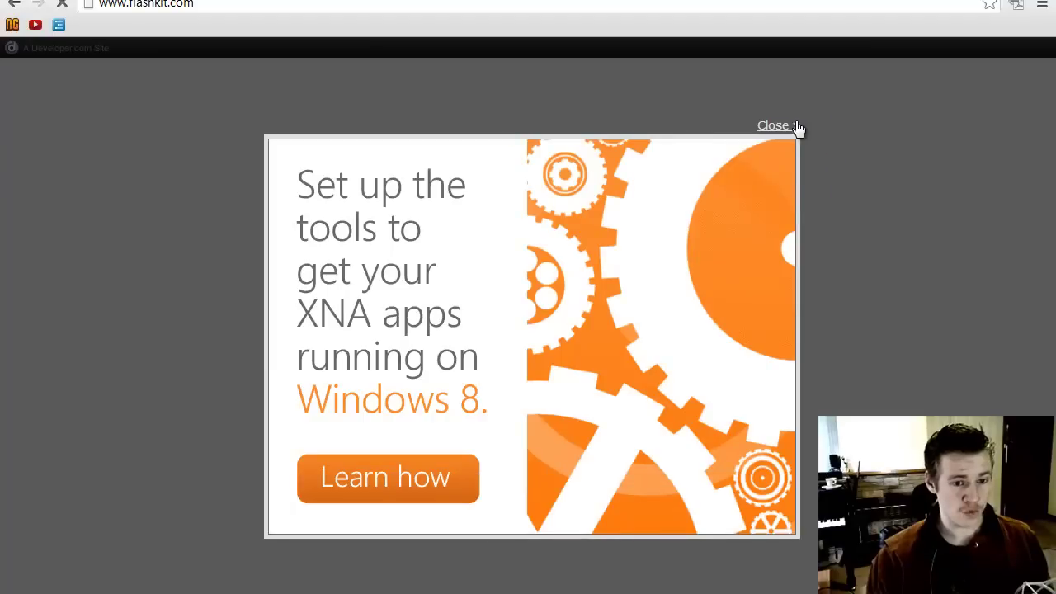
click(790, 125)
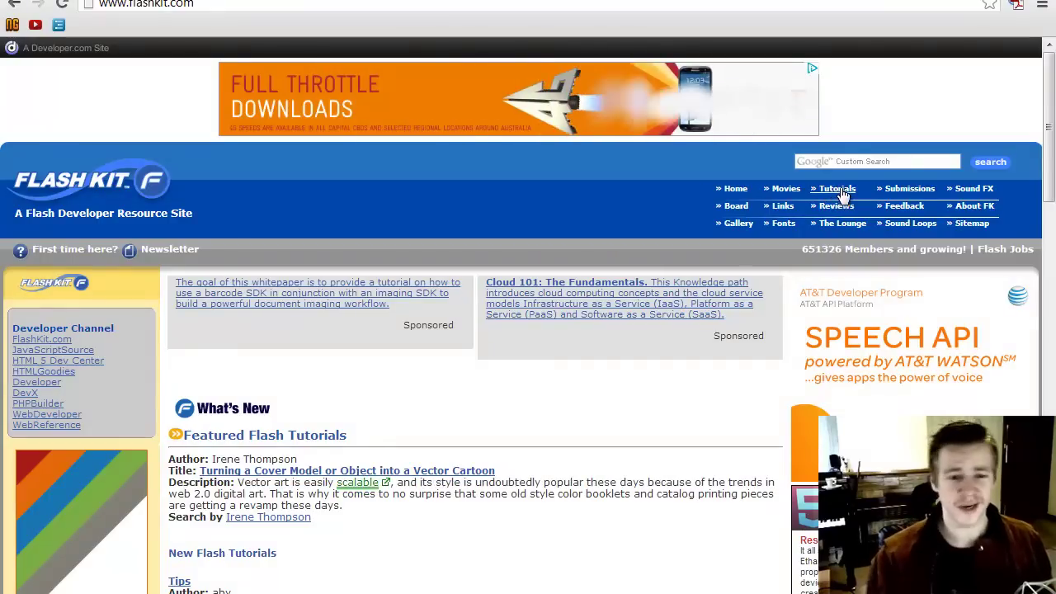
Open Flash Kit's Sound FX section and look through its sound categories
click(837, 190)
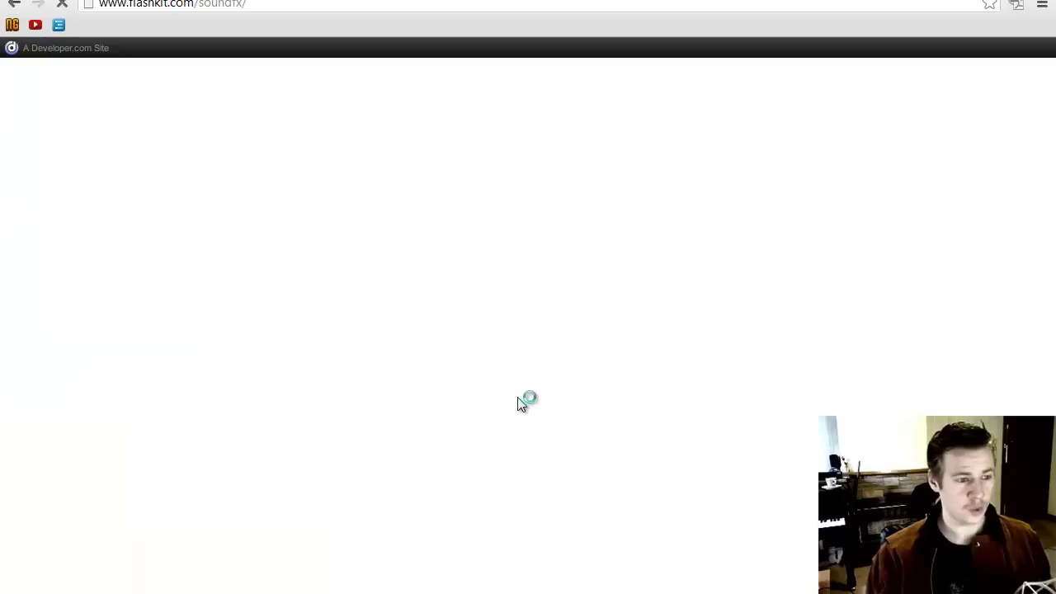
scroll(561, 380, down, 3)
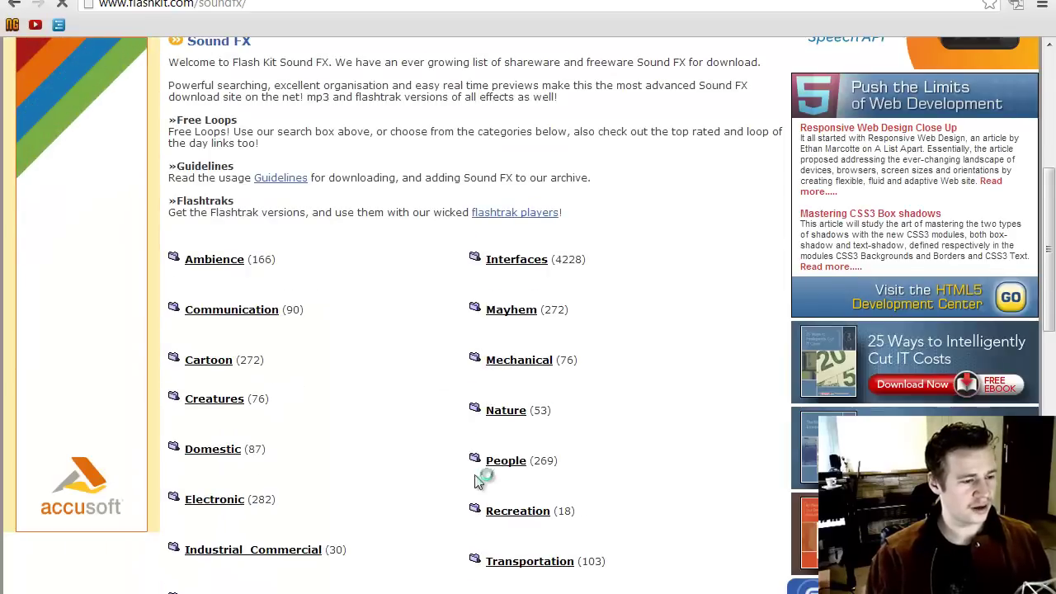
scroll(505, 219, up, 1)
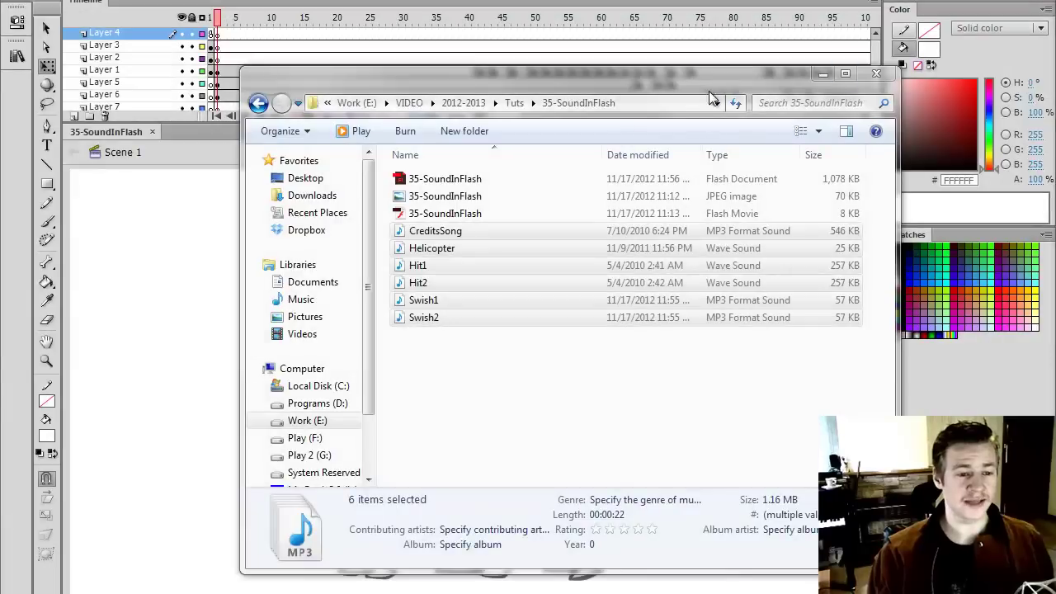
Back in Flash, expand the docked Properties and Library panels and enlarge the Library area to receive files
drag(709, 91, 733, 87)
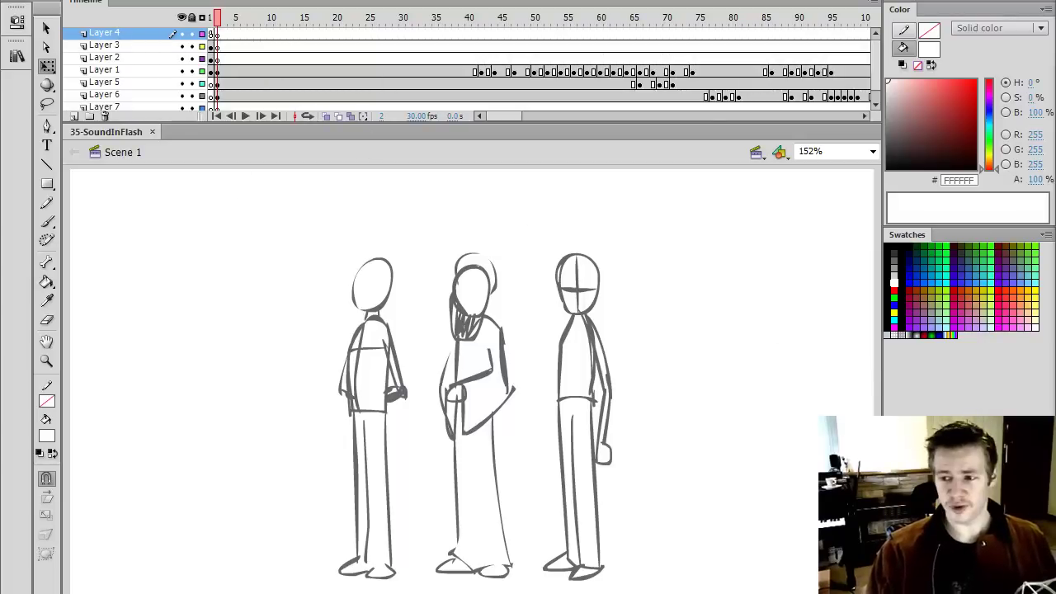
key(alt+Tab)
drag(851, 163, 823, 49)
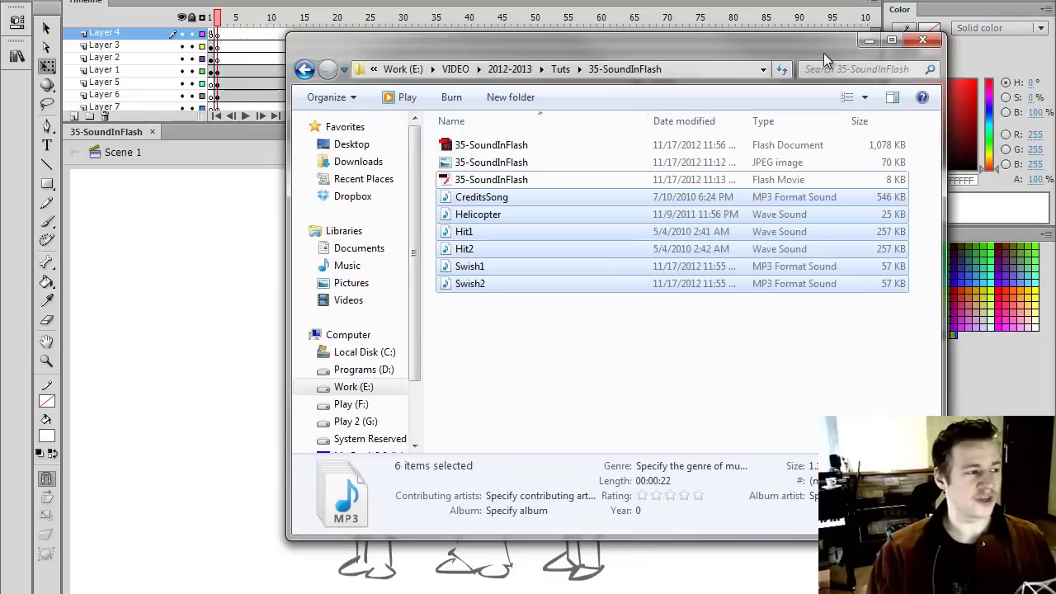
click(17, 56)
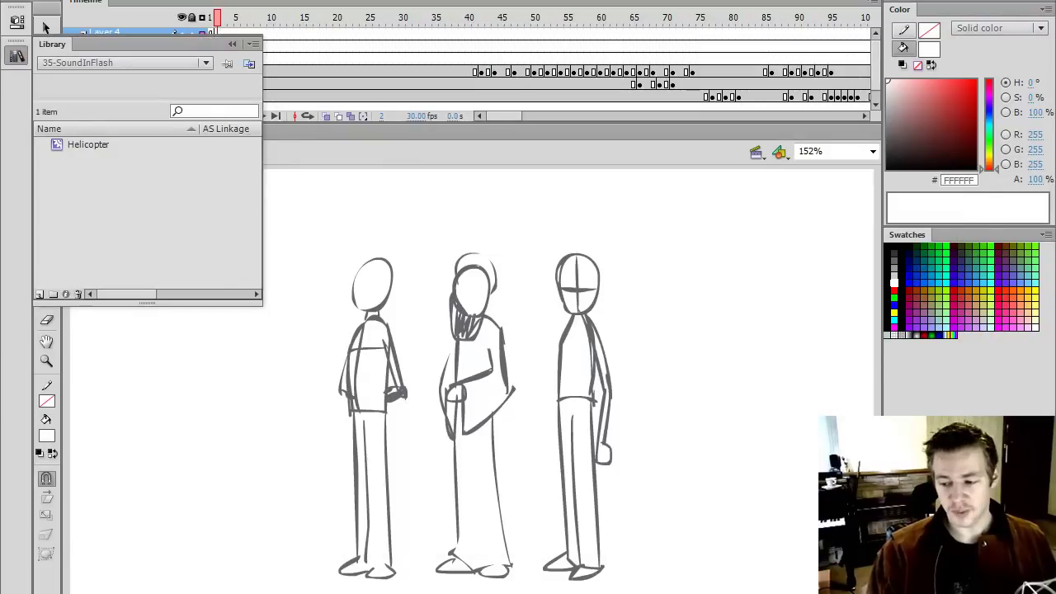
key(alt+Tab)
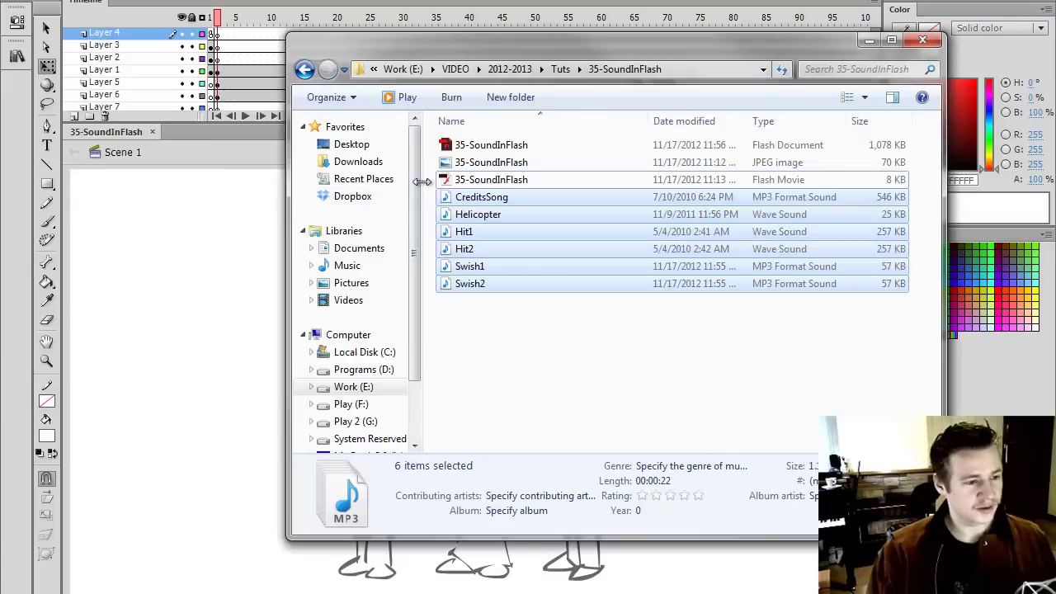
click(16, 20)
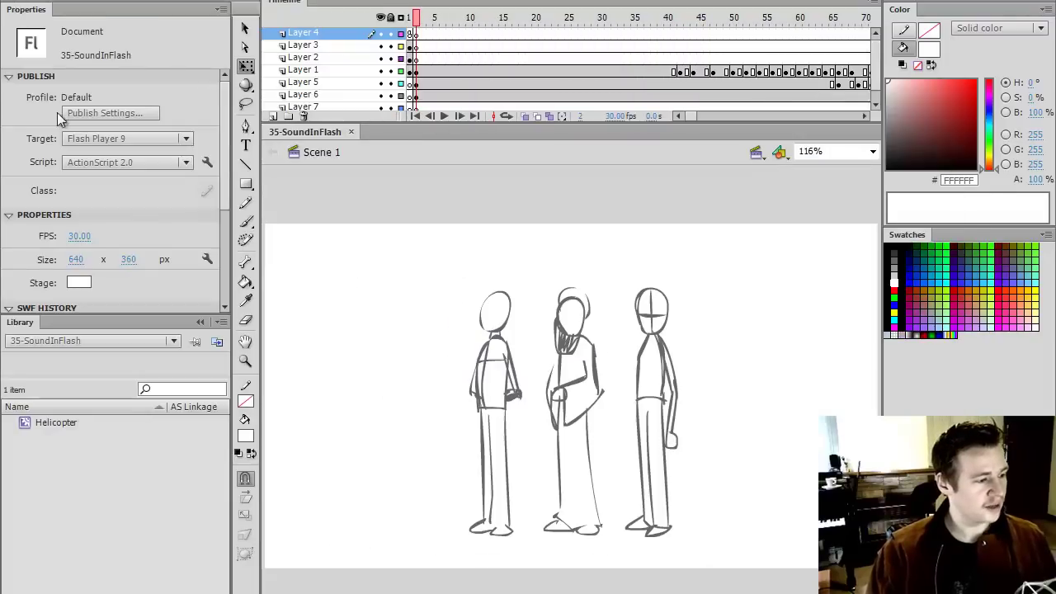
drag(83, 308, 113, 116)
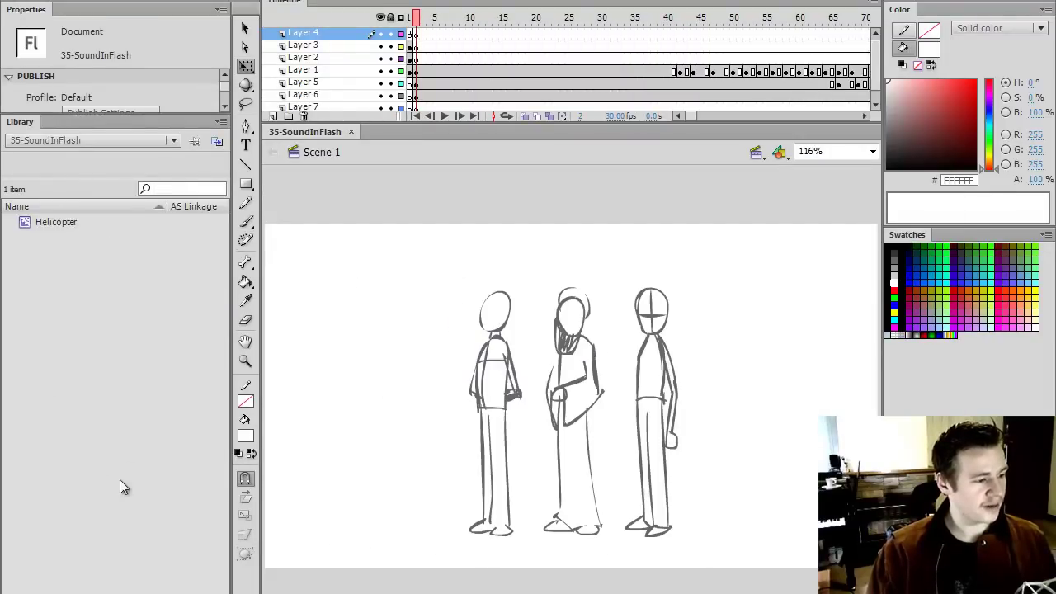
Import CreditsSong, Helicopter, Hit1, Hit2, Swish1 and Swish2 from the 35-SoundInFlash folder into the Flash document's library
key(alt+Tab)
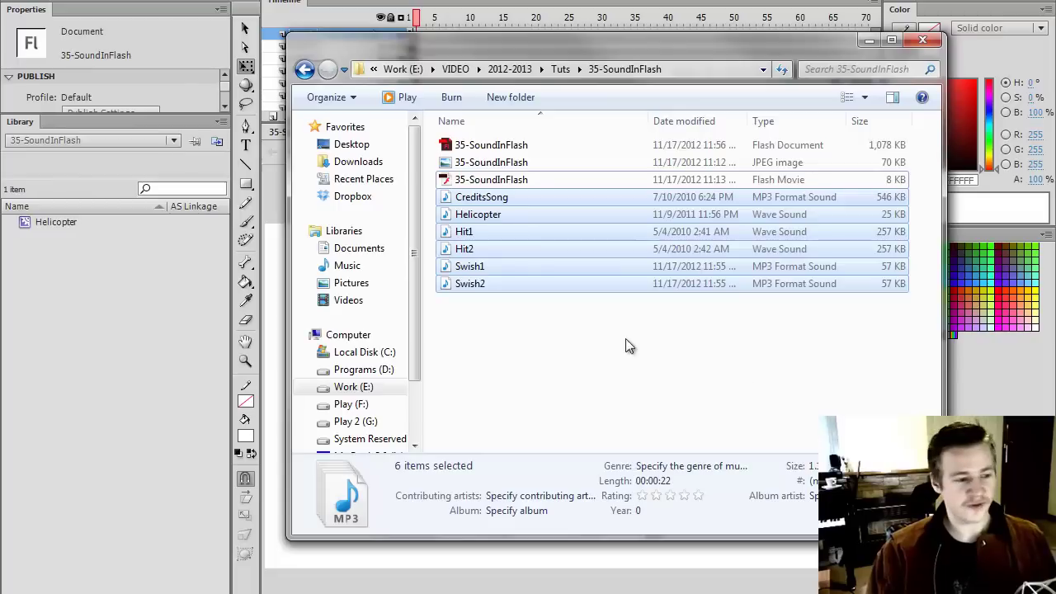
drag(482, 202, 97, 291)
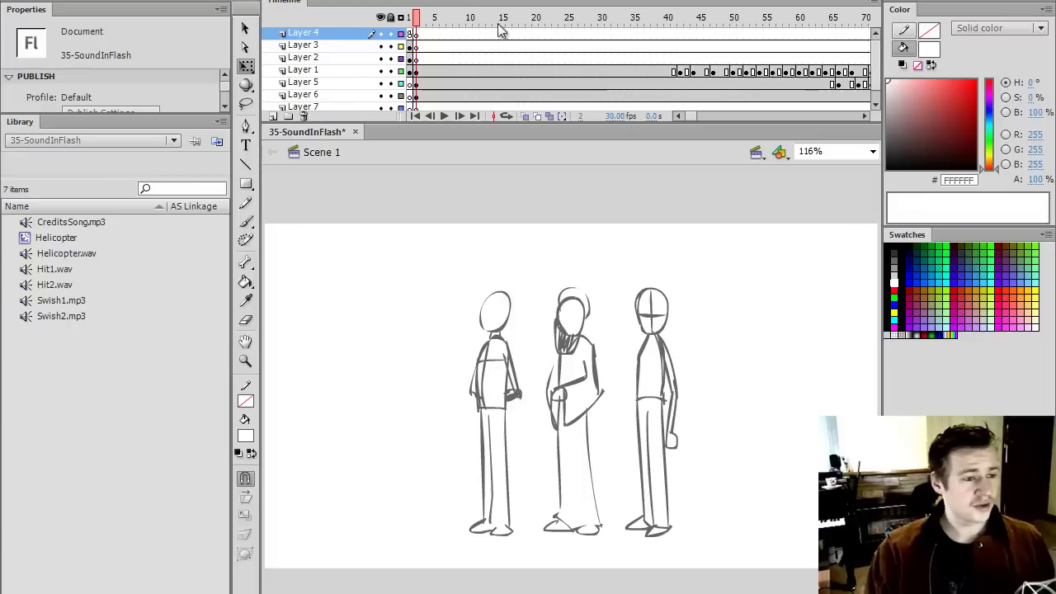
Make the timeline slightly taller to fit Layer 7 and preview the opening frames of the animation
drag(429, 23, 489, 21)
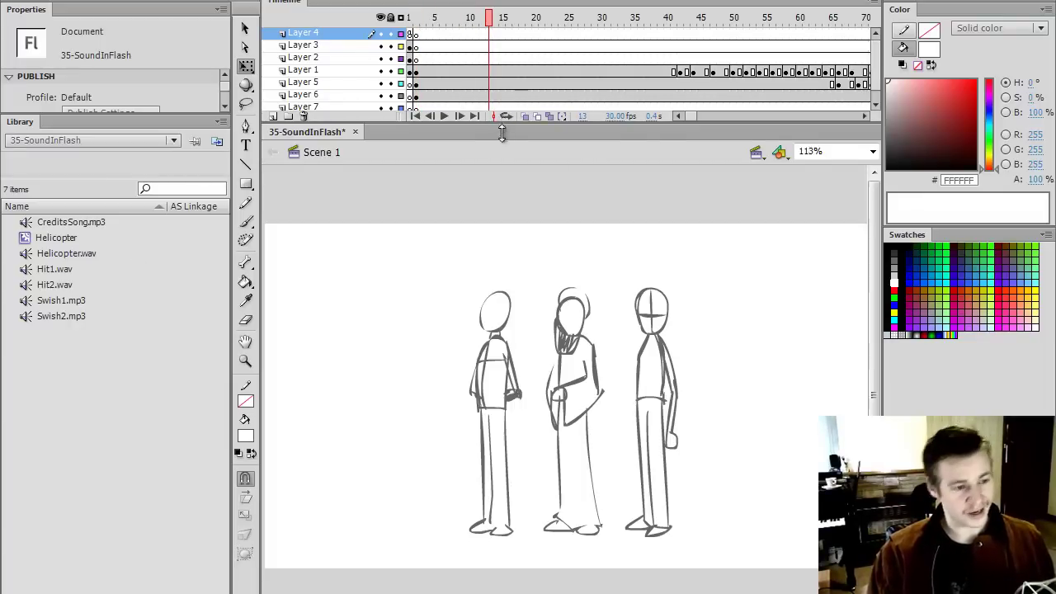
drag(502, 126, 506, 131)
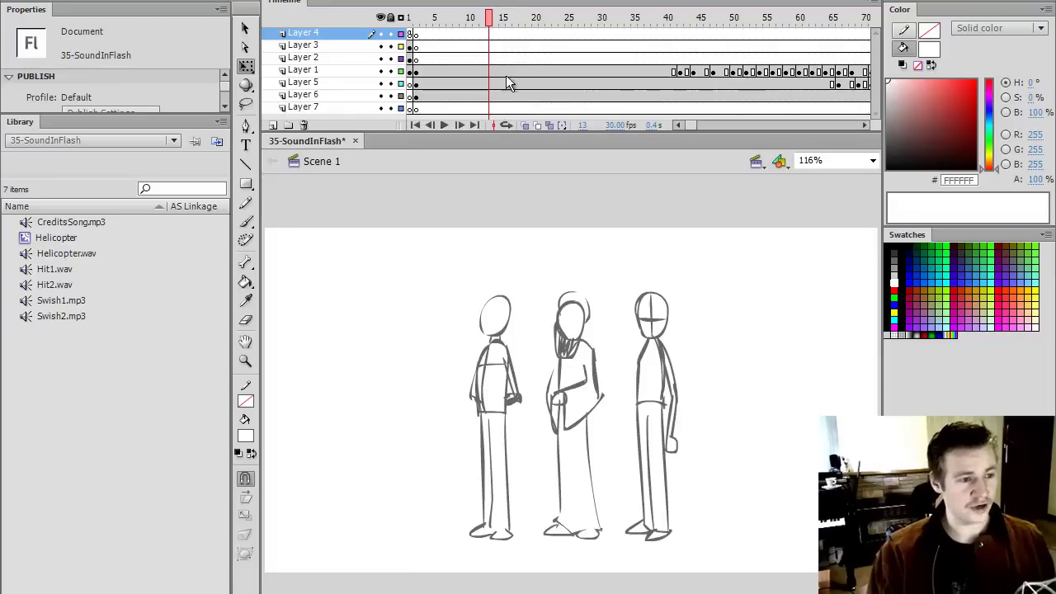
click(483, 19)
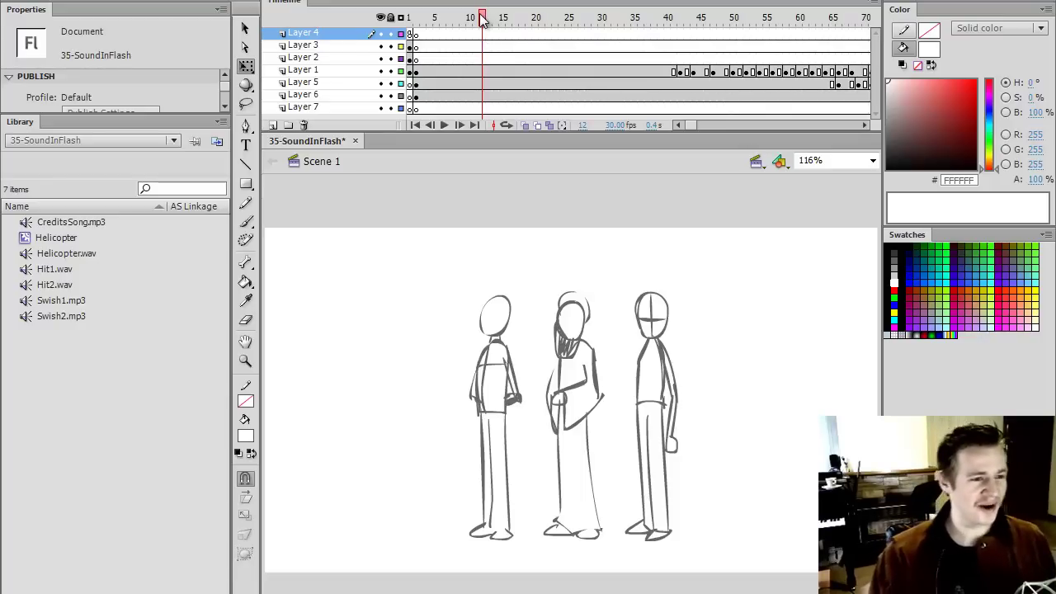
drag(477, 20, 472, 26)
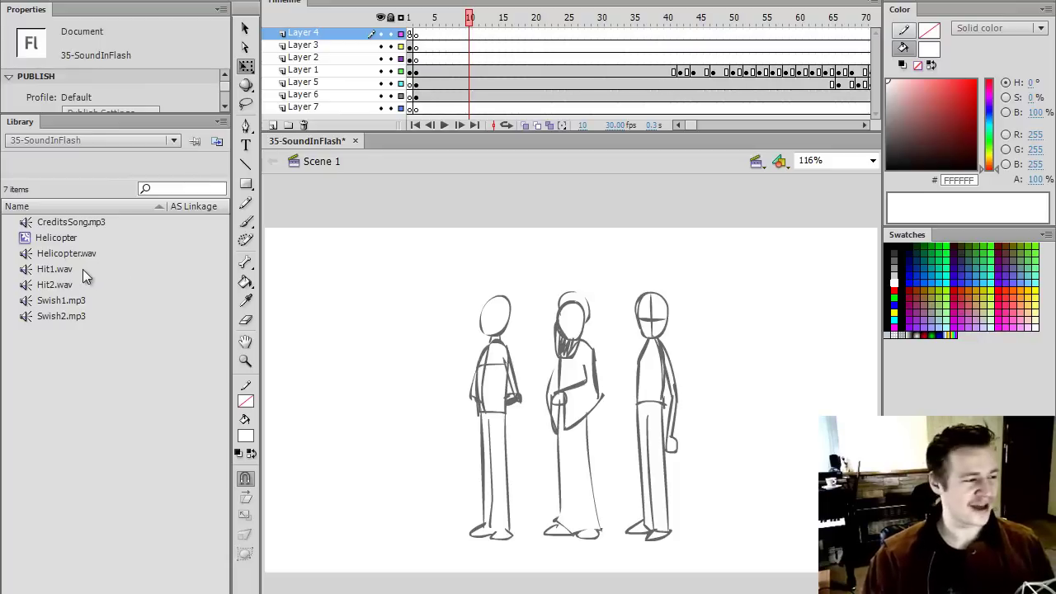
drag(495, 18, 887, 50)
key(Return)
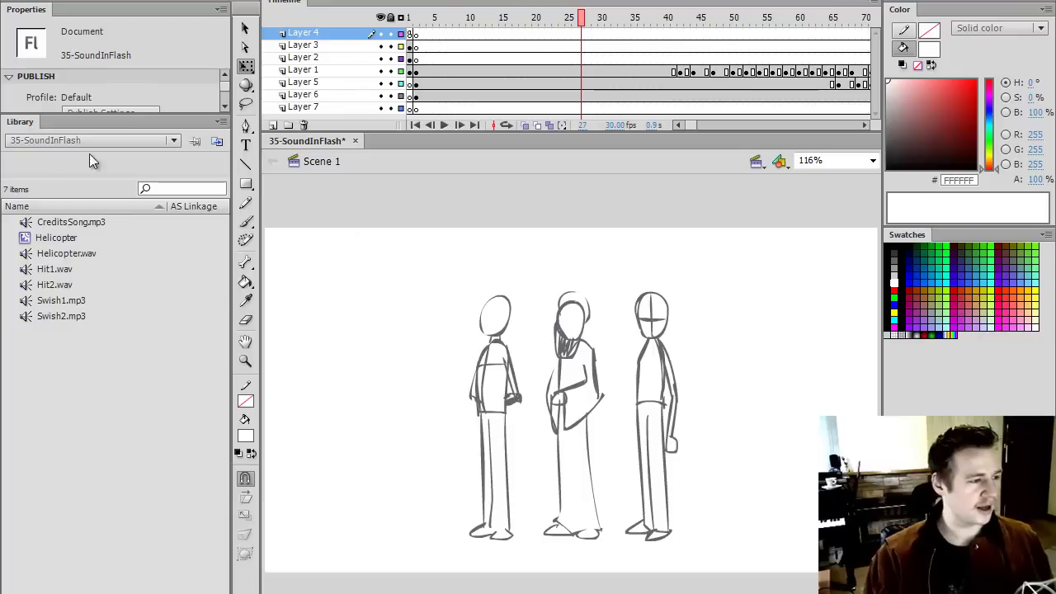
Give the Properties panel more height above the Library and inspect the waveforms of Helicopter.wav and CreditsSong.mp3
drag(112, 116, 117, 273)
click(78, 399)
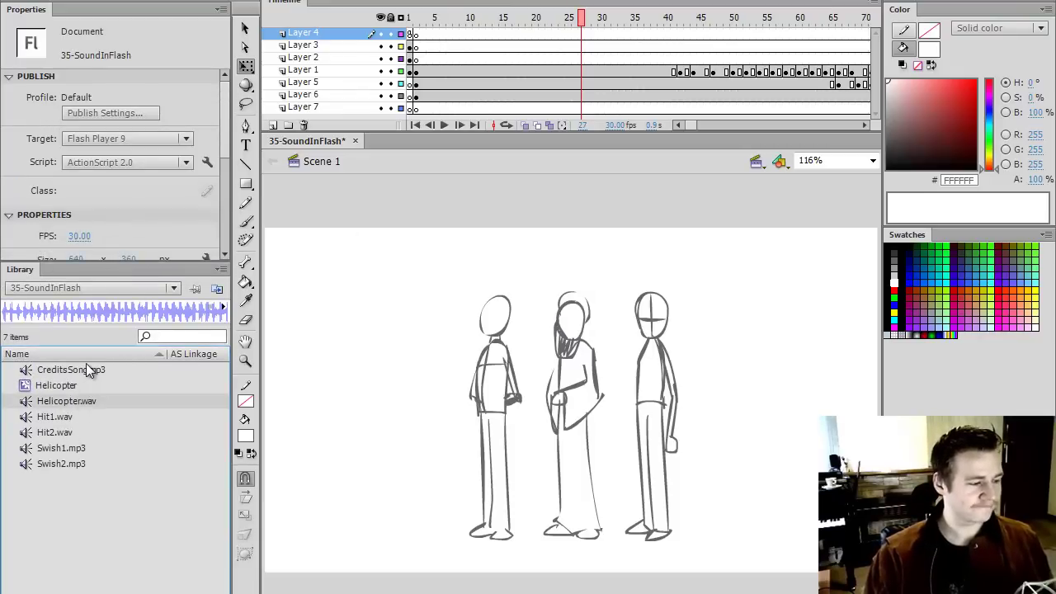
click(89, 371)
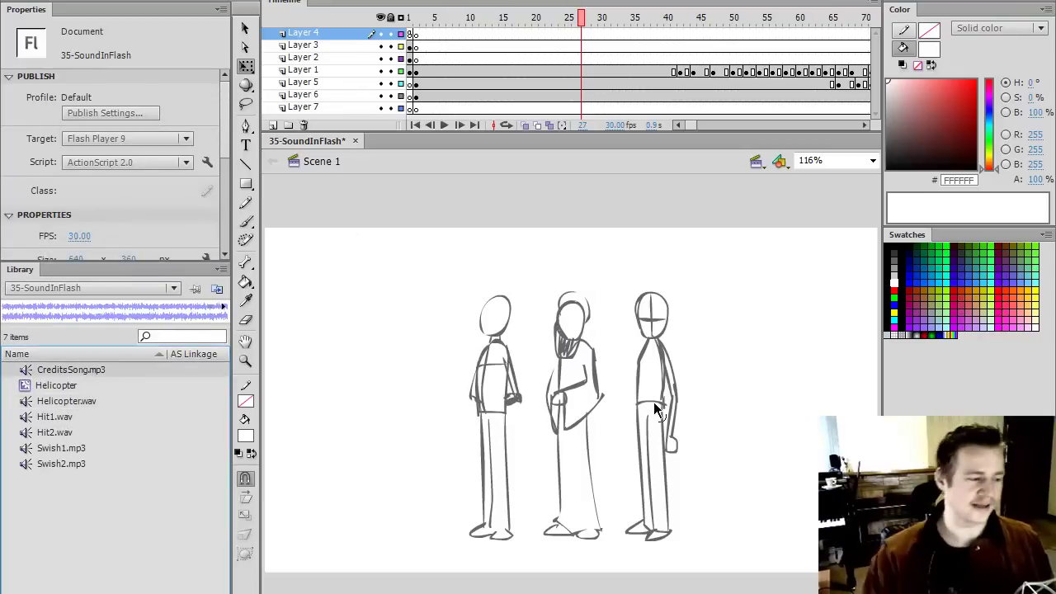
Find the frame where the kick lands and insert a blank keyframe on Layer 4 at frame 66
click(655, 20)
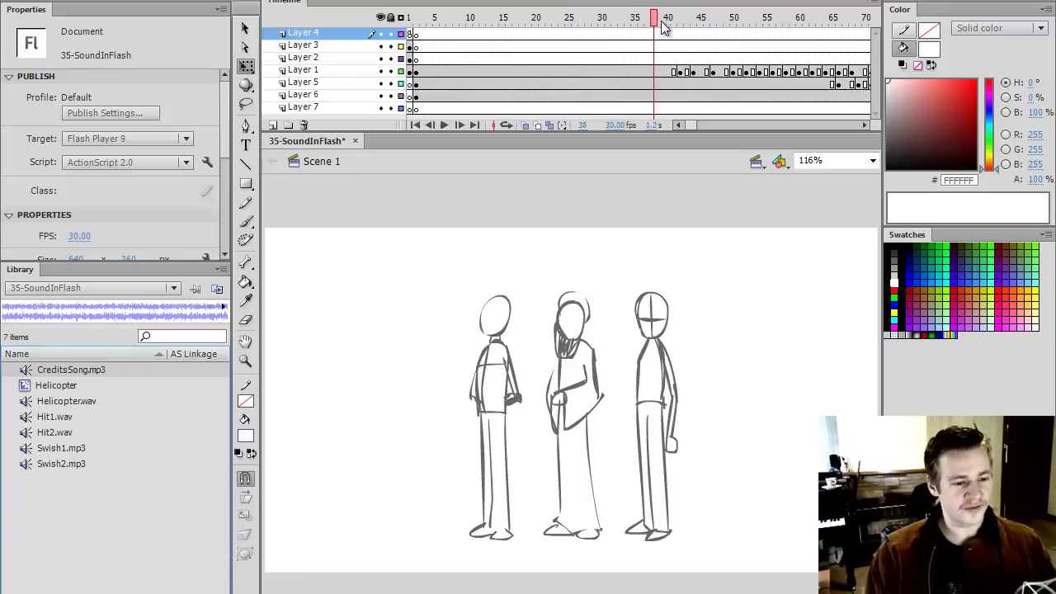
drag(661, 27, 819, 27)
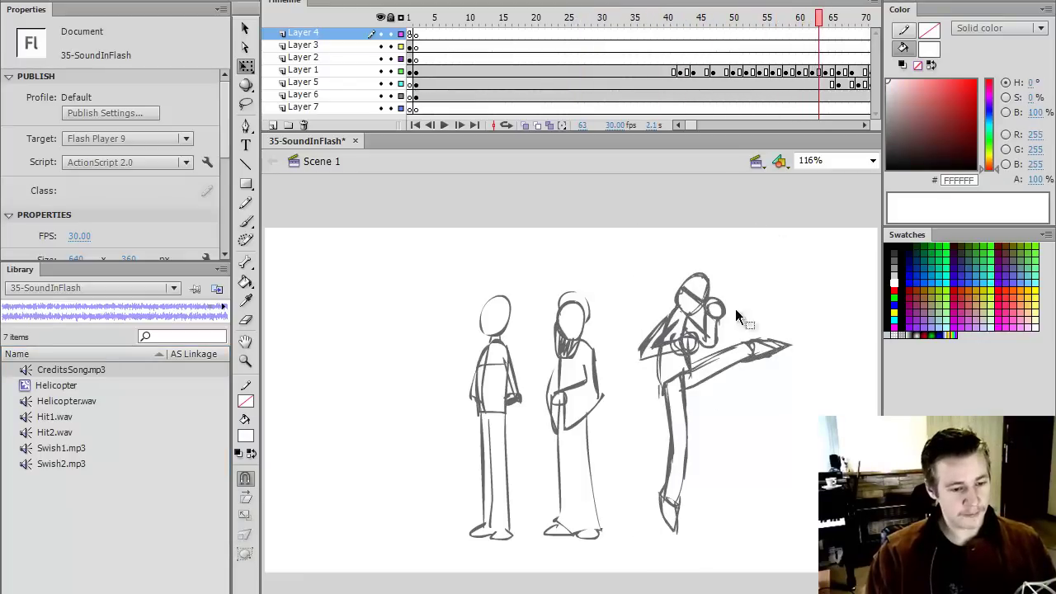
key(period)
key(period)
key(period)
click(652, 402)
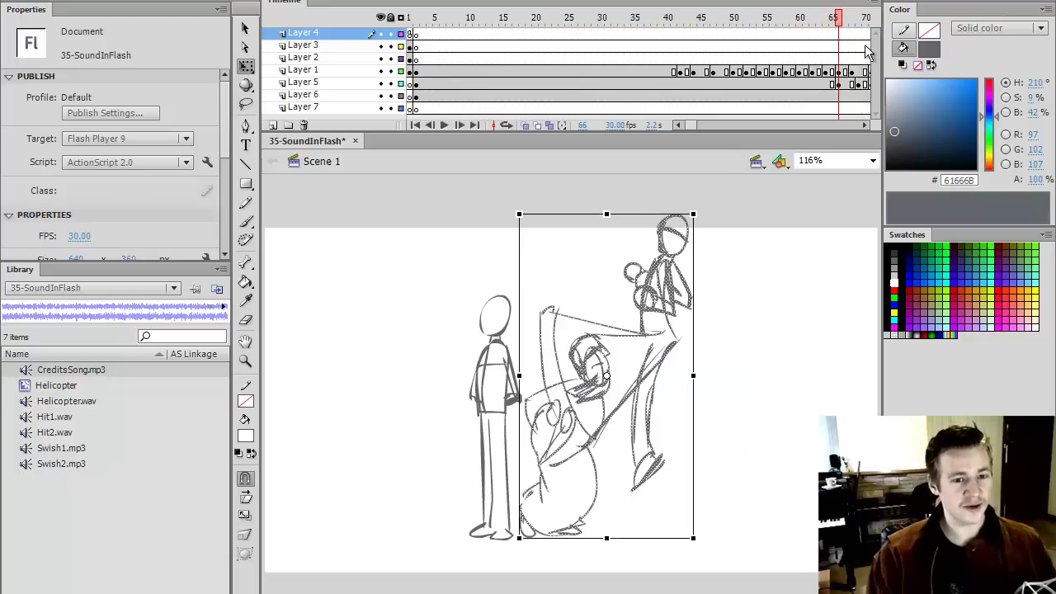
click(839, 34)
click(865, 126)
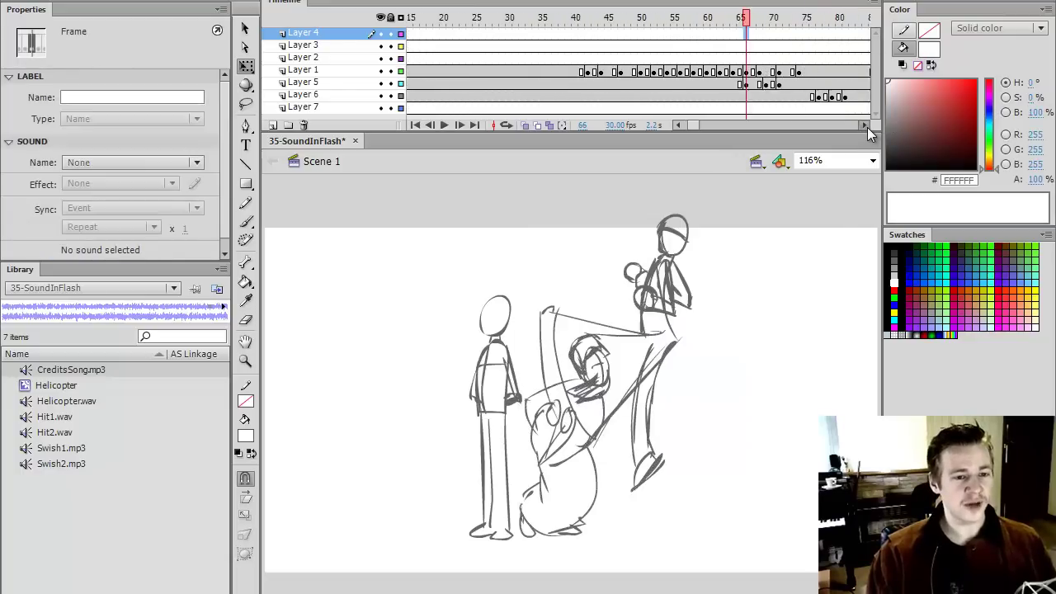
key(F7)
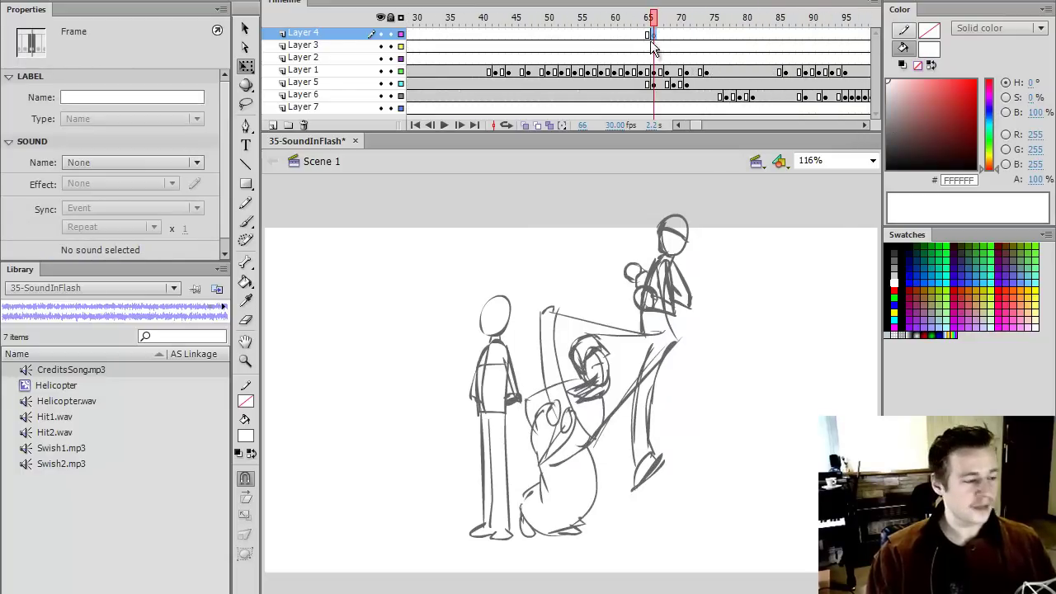
Compare the Hit1.wav and Hit2.wav sounds in the library and place Hit1.wav on Layer 4's frame 66 keyframe
click(80, 422)
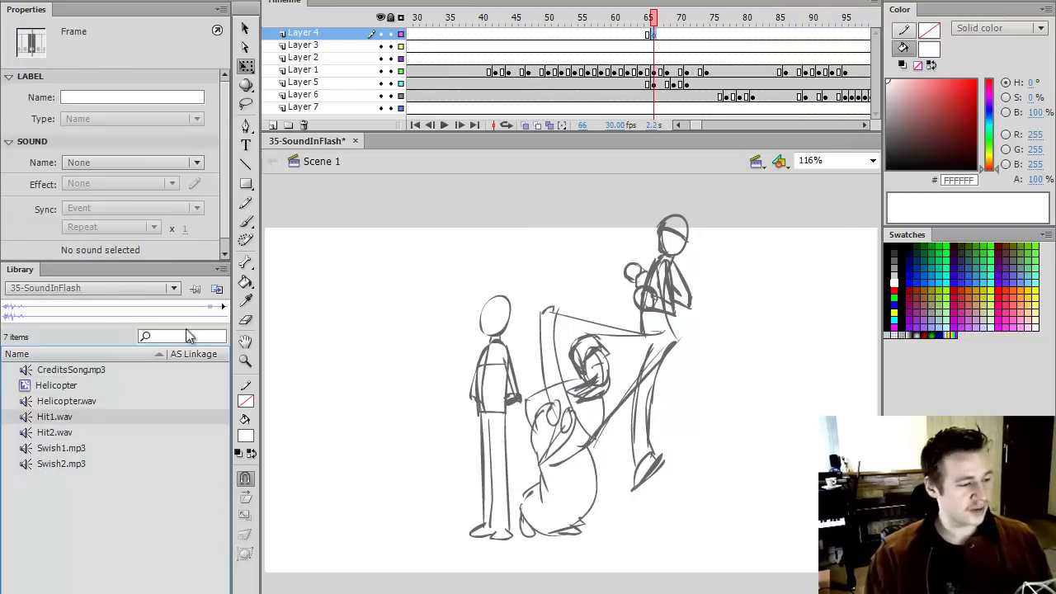
click(80, 434)
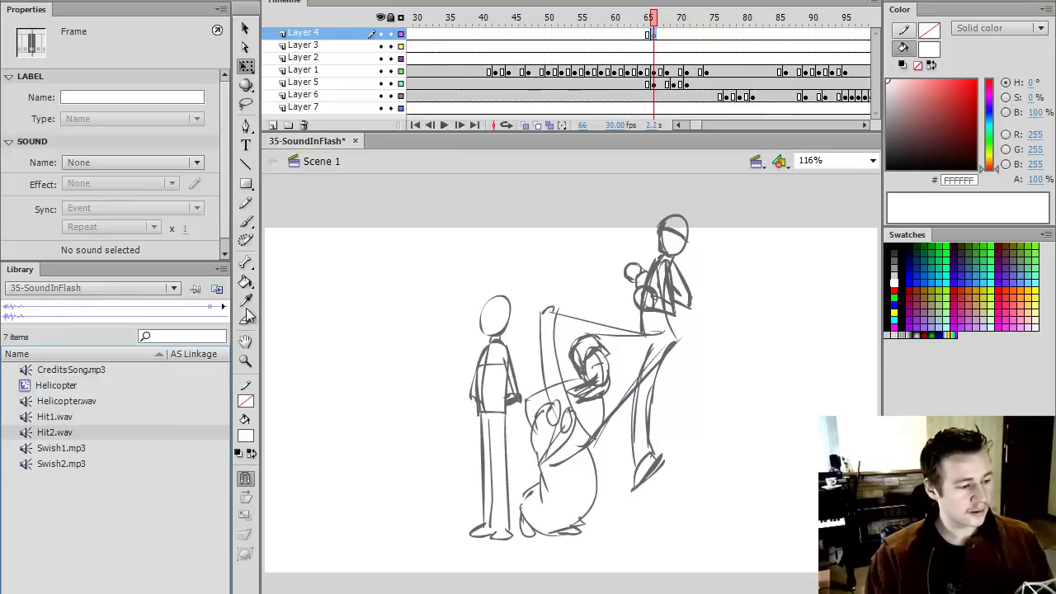
click(66, 417)
drag(66, 416, 629, 258)
mouse_move(652, 34)
mouse_down()
mouse_move(693, 35)
mouse_move(625, 37)
mouse_move(657, 39)
mouse_up()
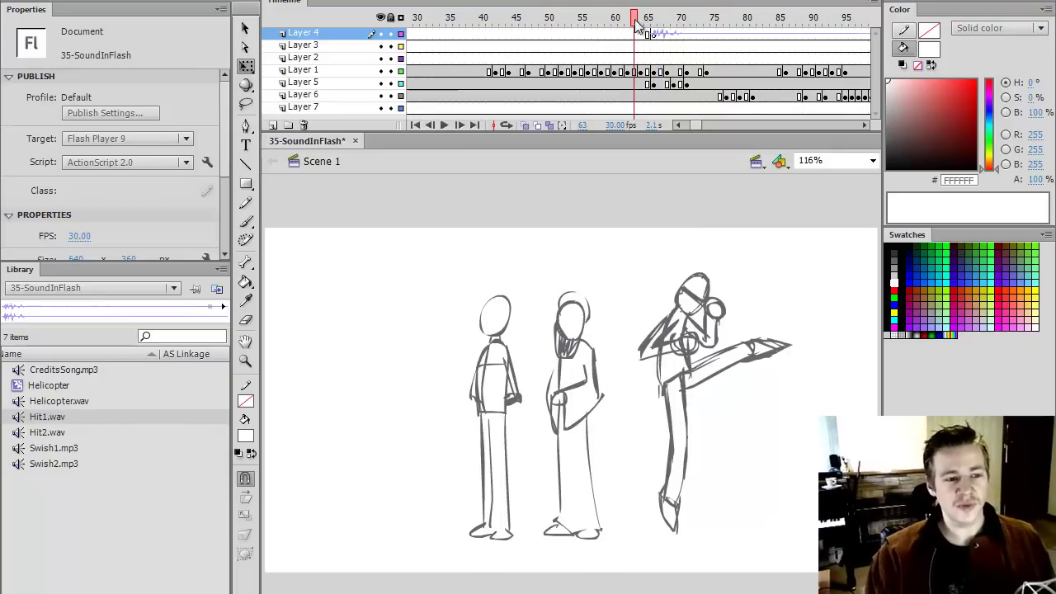
Scrub through the kick between frames 63 and 72 to check how Hit1.wav lines up with the impact
click(648, 31)
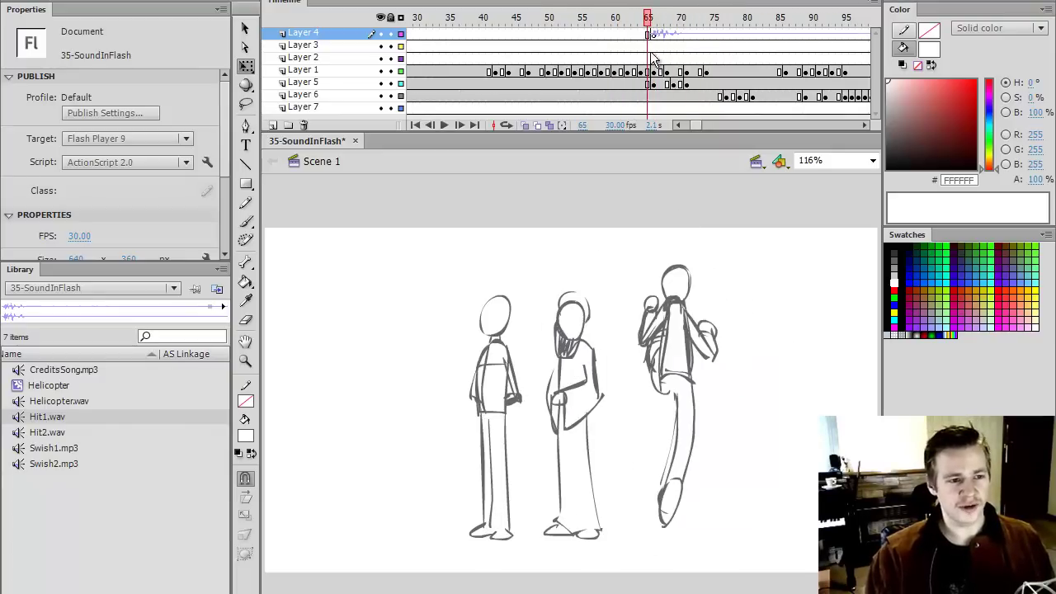
drag(650, 30, 682, 26)
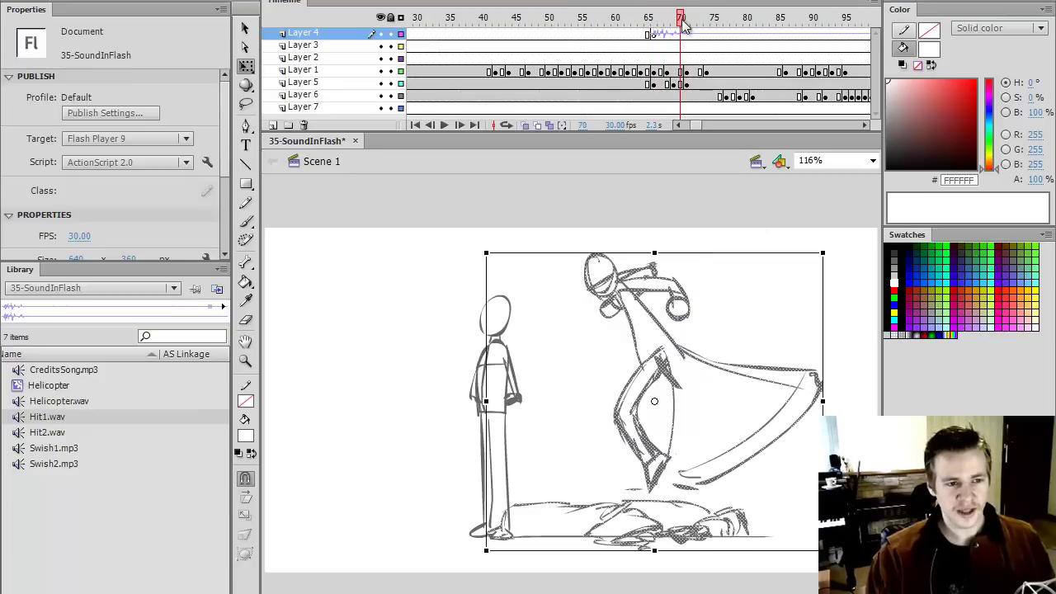
key(period)
key(period)
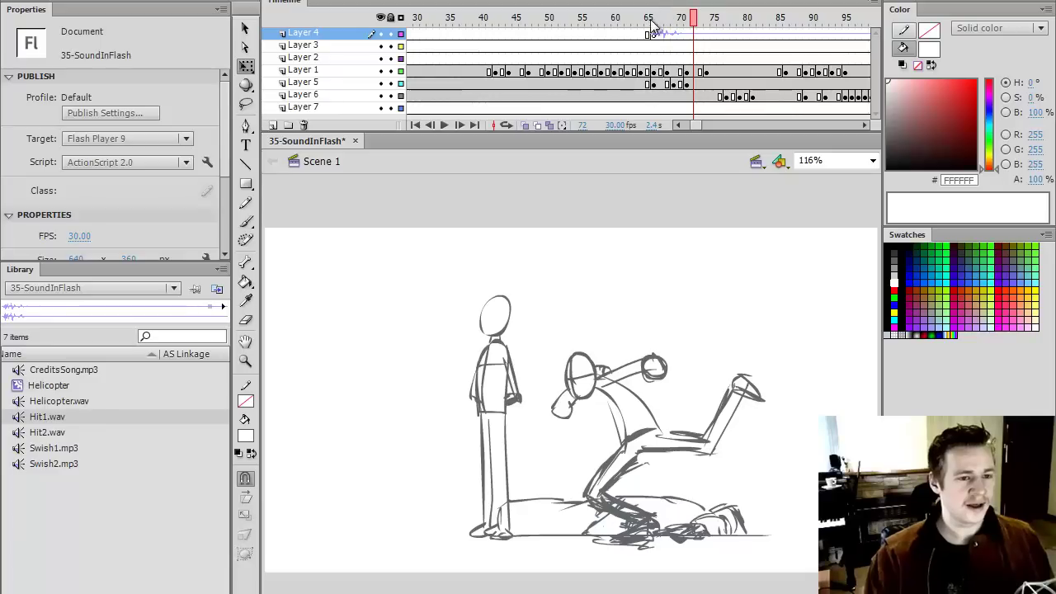
click(649, 31)
Review the Sync options for Hit1.wav on Layer 4's frame 66 keyframe, keeping Stream selected
click(655, 33)
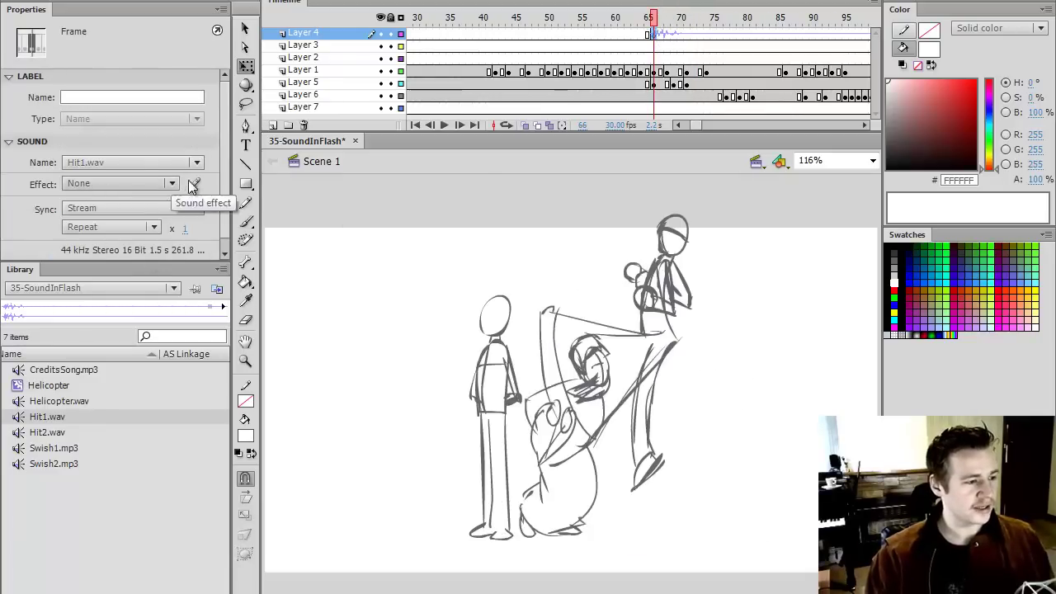
scroll(225, 184, down, 1)
click(115, 203)
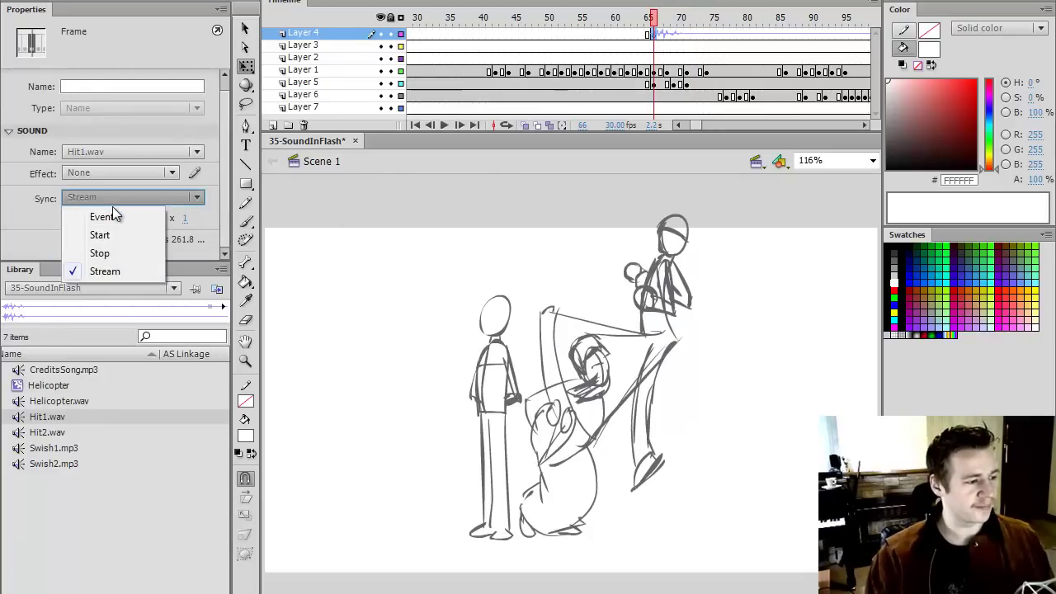
click(198, 202)
click(198, 203)
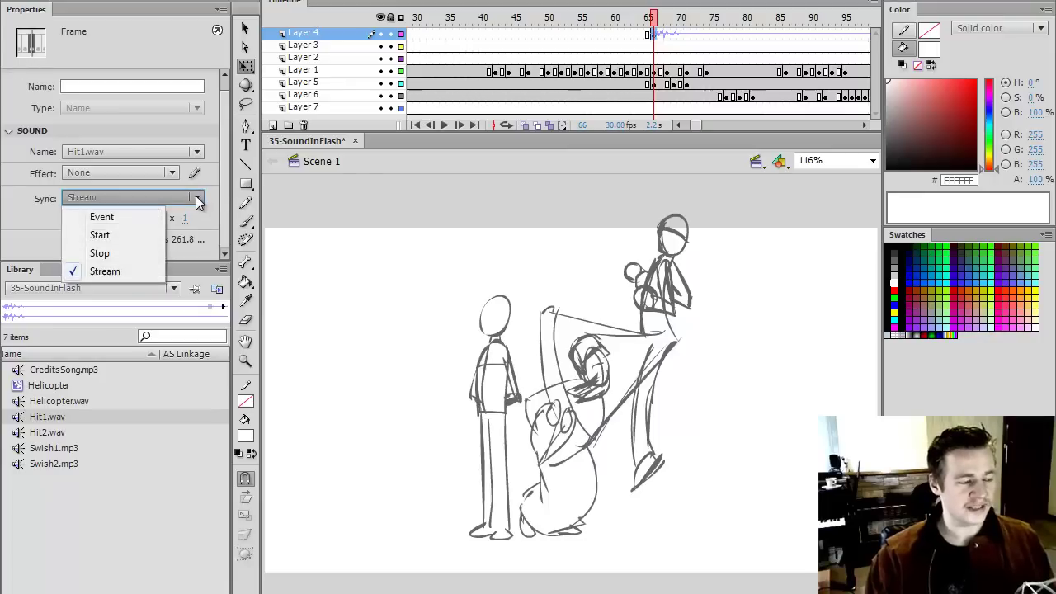
click(147, 195)
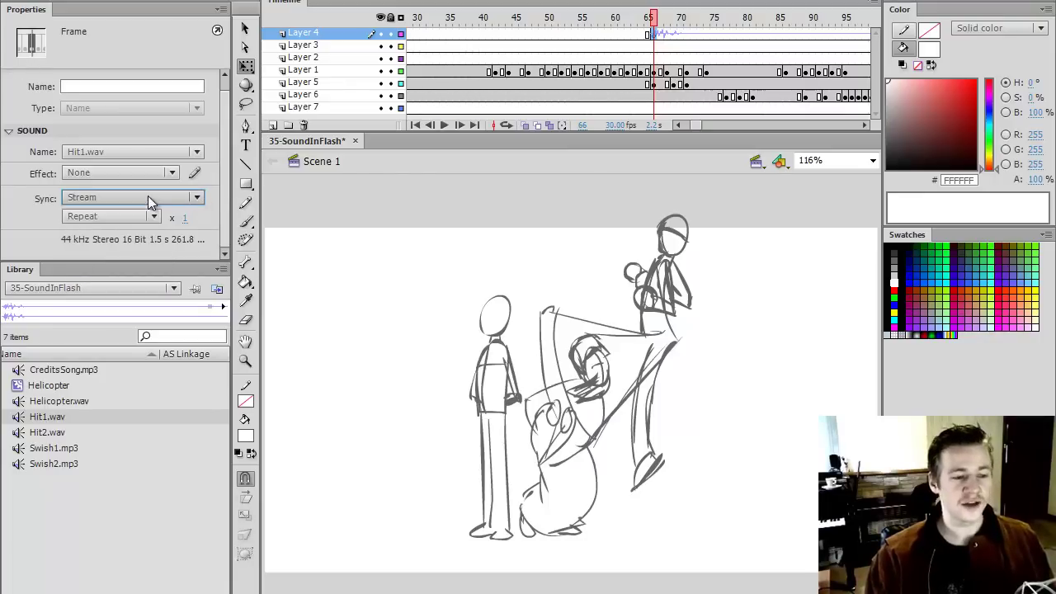
click(600, 216)
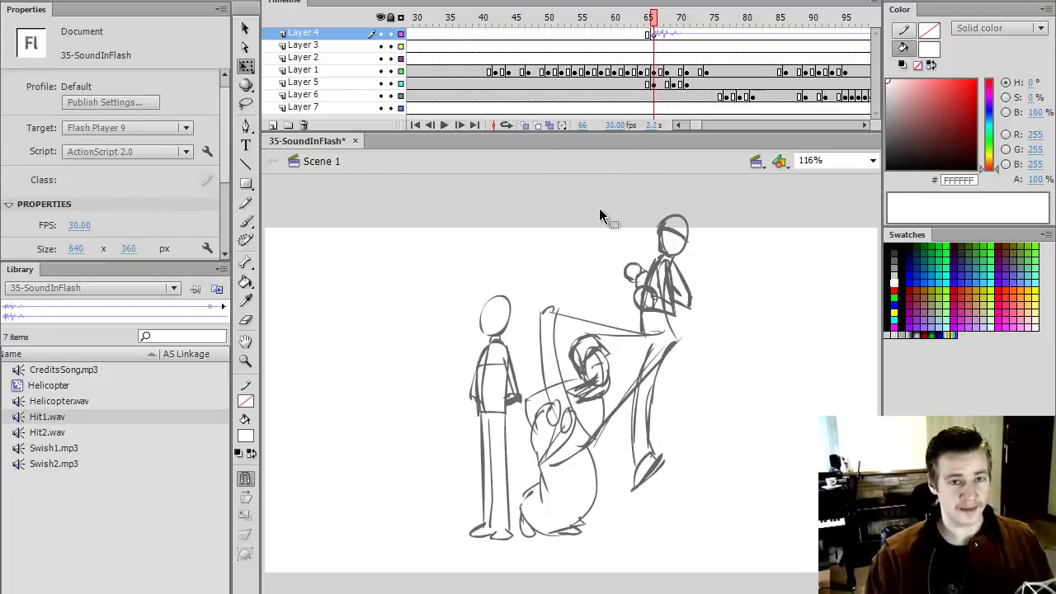
Add a blank keyframe on Layer 3 at frame 63, audition the swish sounds and place Swish1.mp3 there
click(650, 32)
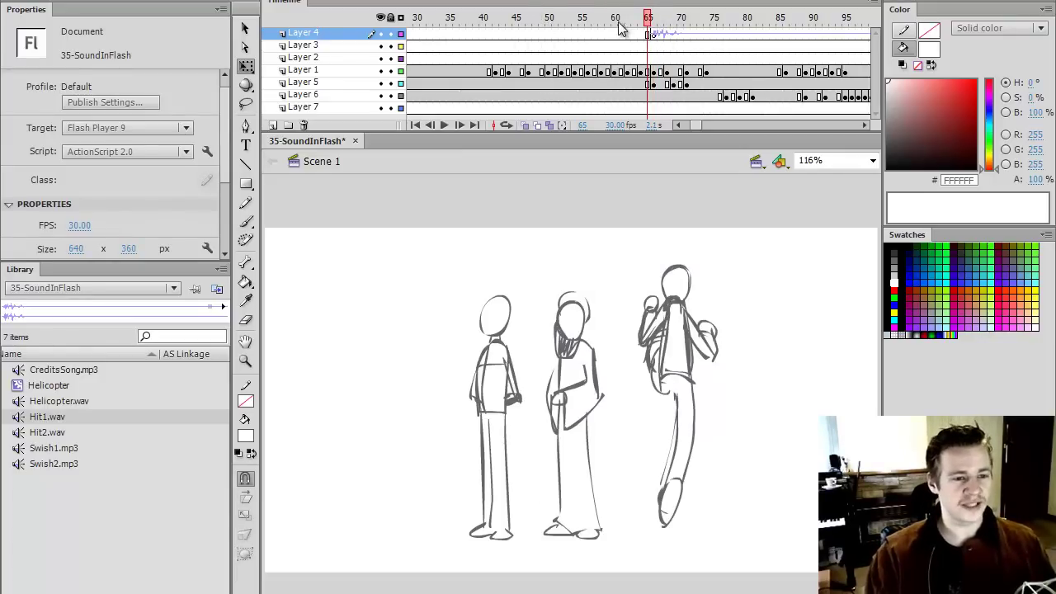
click(635, 45)
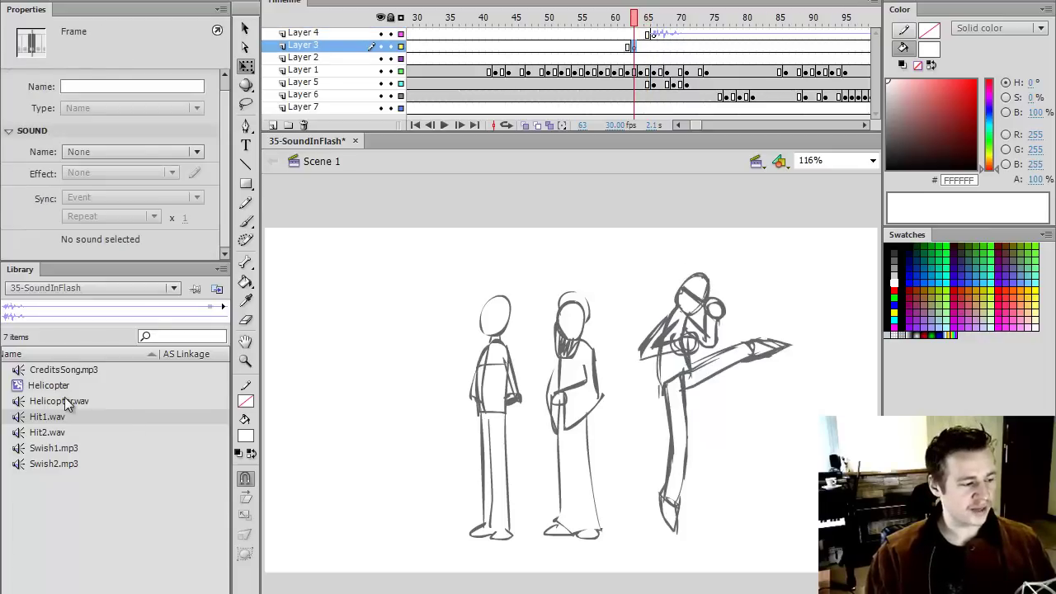
click(61, 450)
click(222, 308)
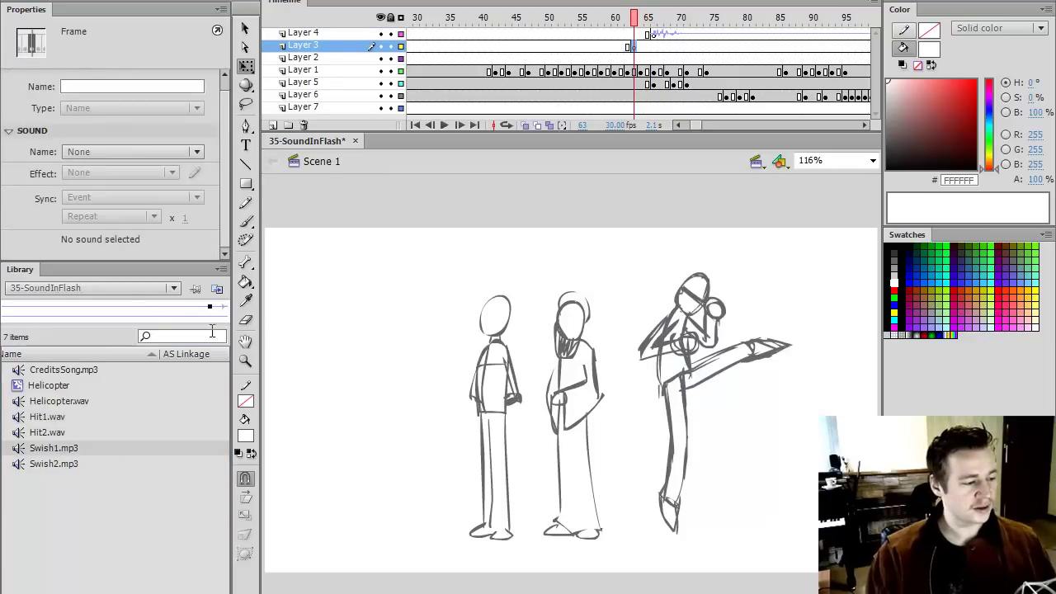
click(91, 464)
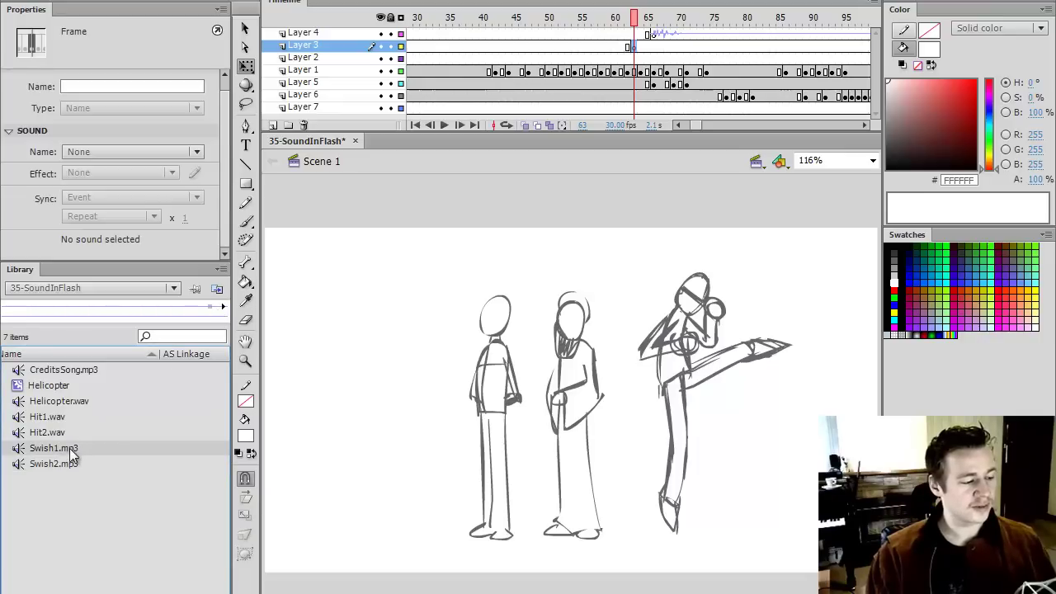
drag(69, 448, 561, 239)
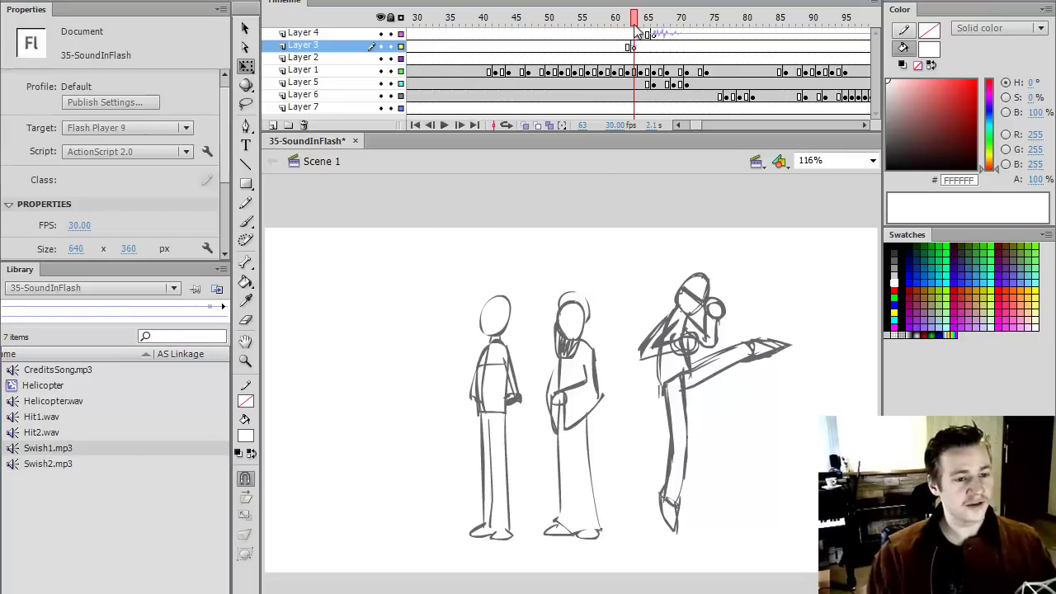
Play back the kick, move the Swish1.mp3 keyframe on Layer 3 earlier to frame 60, and replay it
mouse_move(637, 32)
mouse_down()
mouse_move(651, 33)
mouse_move(615, 34)
mouse_move(623, 38)
mouse_up()
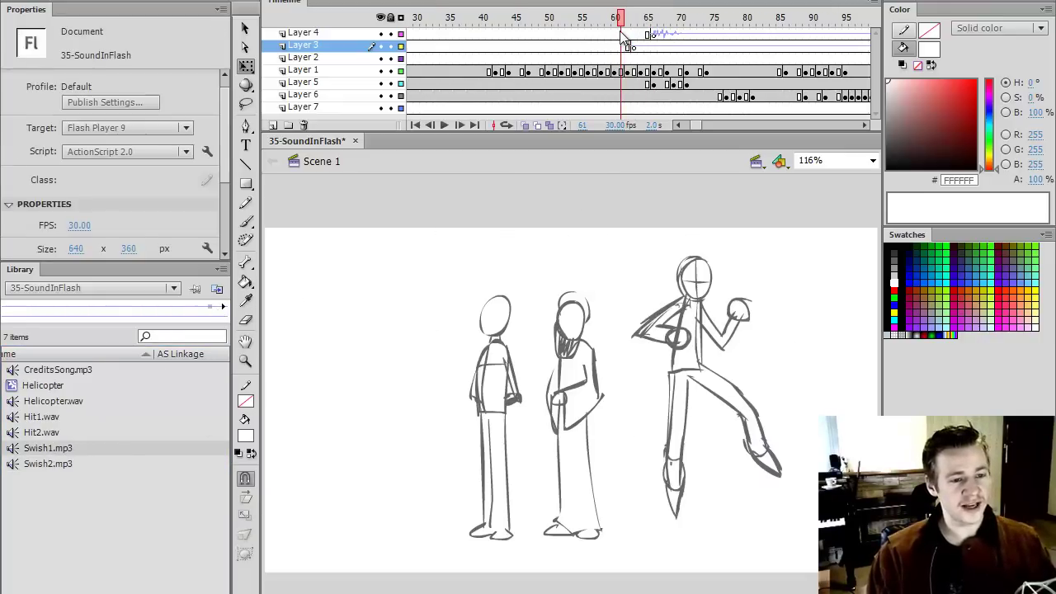
key(Return)
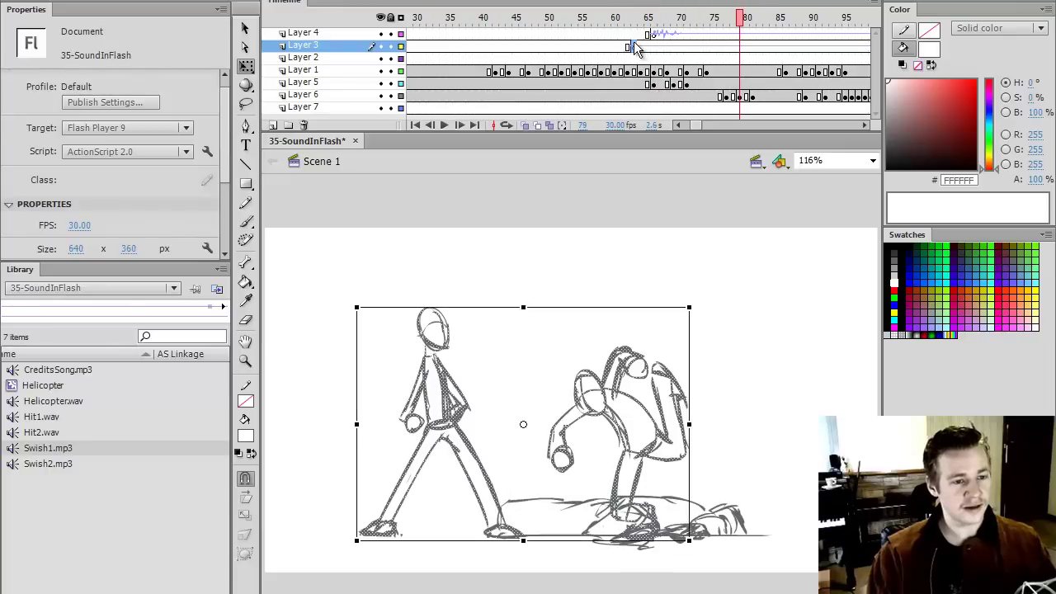
click(634, 45)
drag(633, 46, 613, 45)
click(594, 32)
key(Return)
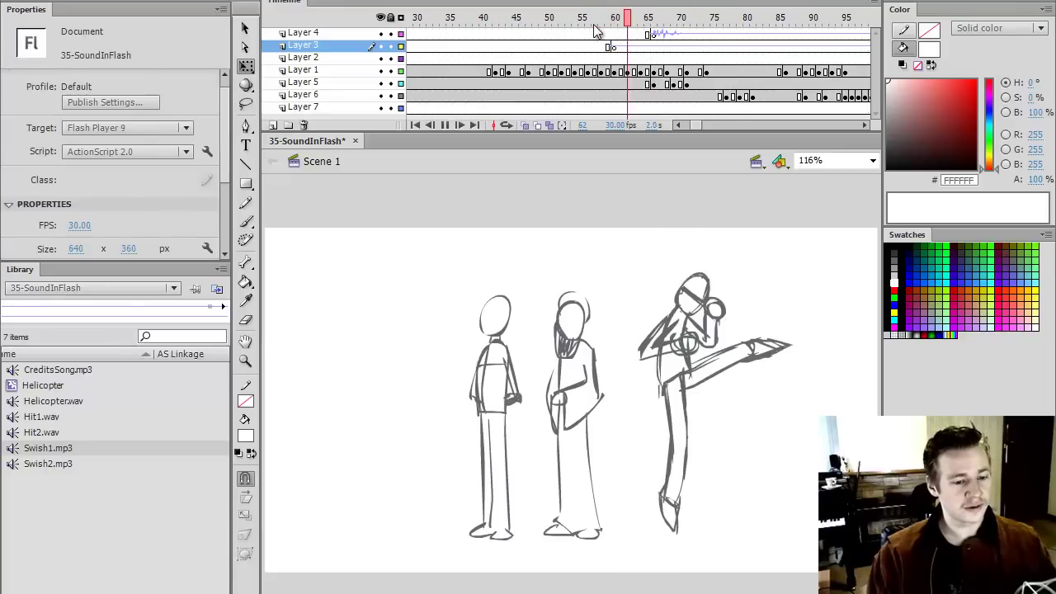
click(615, 20)
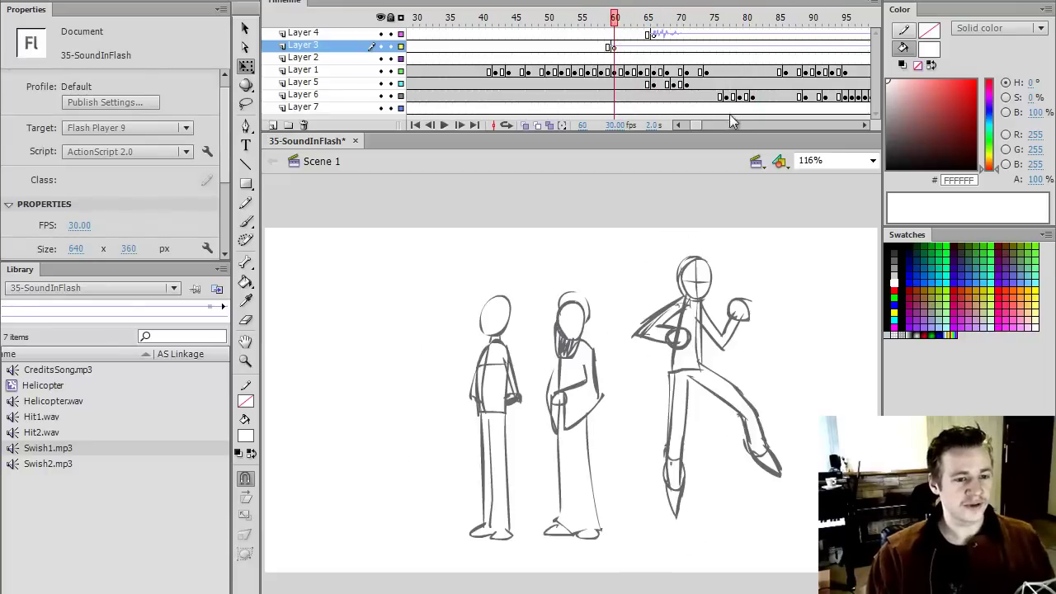
Insert a blank keyframe on Layer 2 at frame 85 for the second attack and place Swish2.mp3 on it
click(698, 126)
drag(429, 20, 610, 23)
click(594, 58)
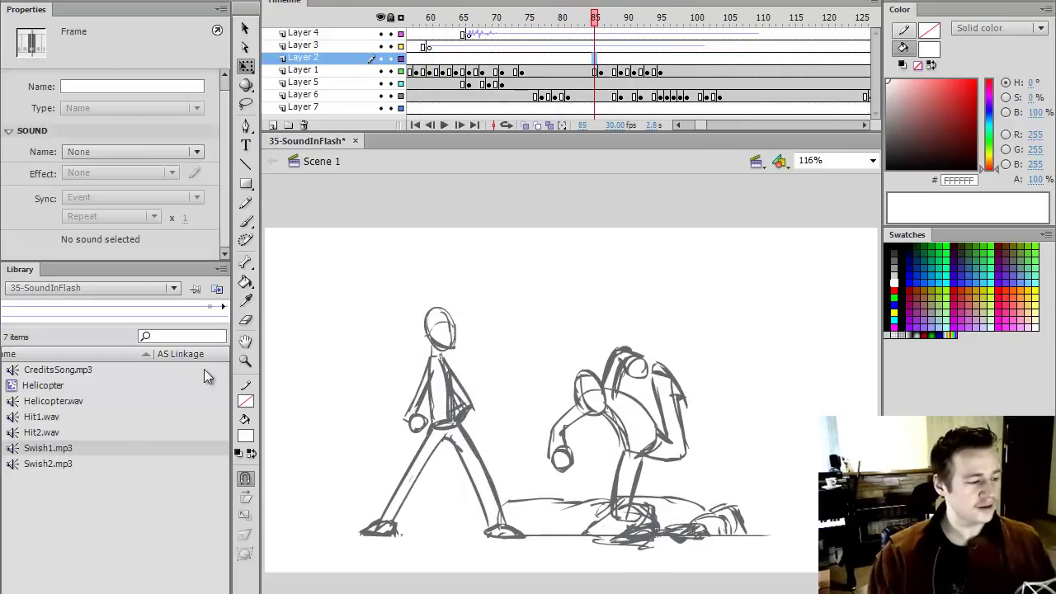
key(F7)
drag(55, 464, 650, 280)
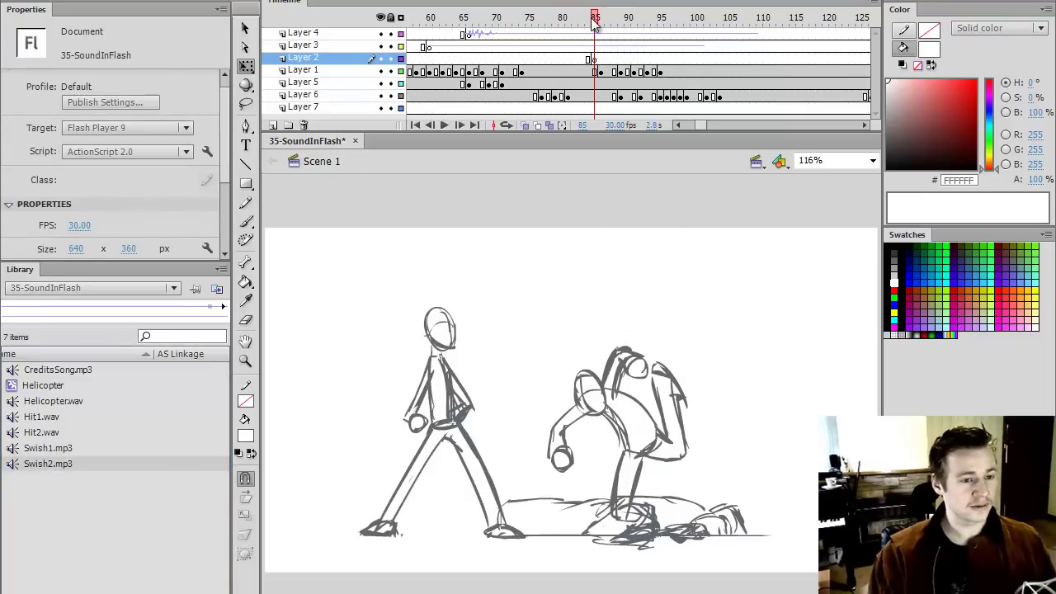
Add a blank keyframe on Layer 3 at frame 90 and place Hit2.wav on it
mouse_move(615, 23)
mouse_down()
mouse_move(654, 23)
mouse_move(628, 23)
mouse_up()
click(628, 46)
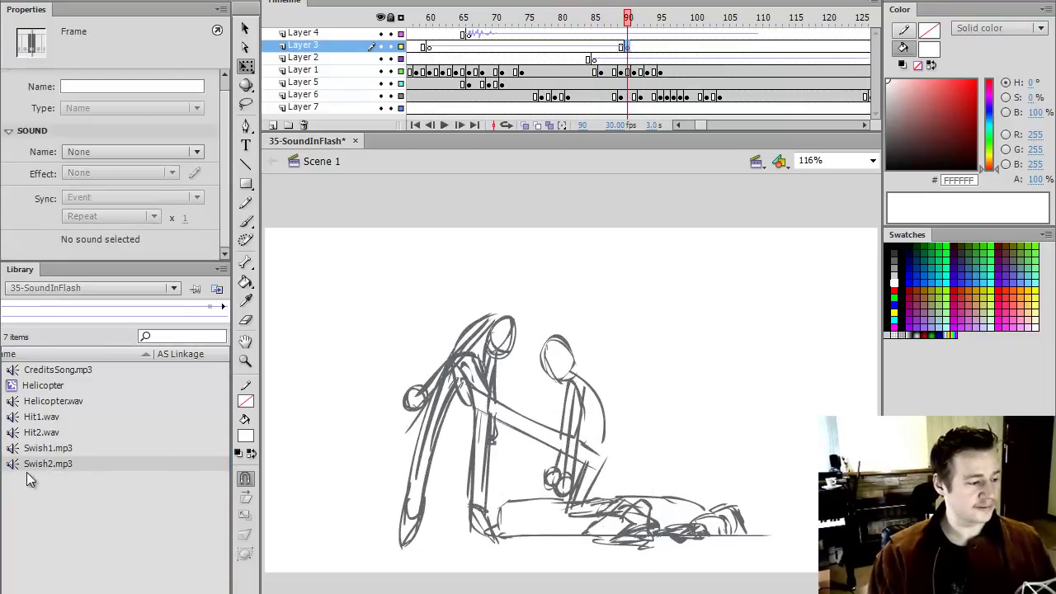
drag(50, 432, 561, 294)
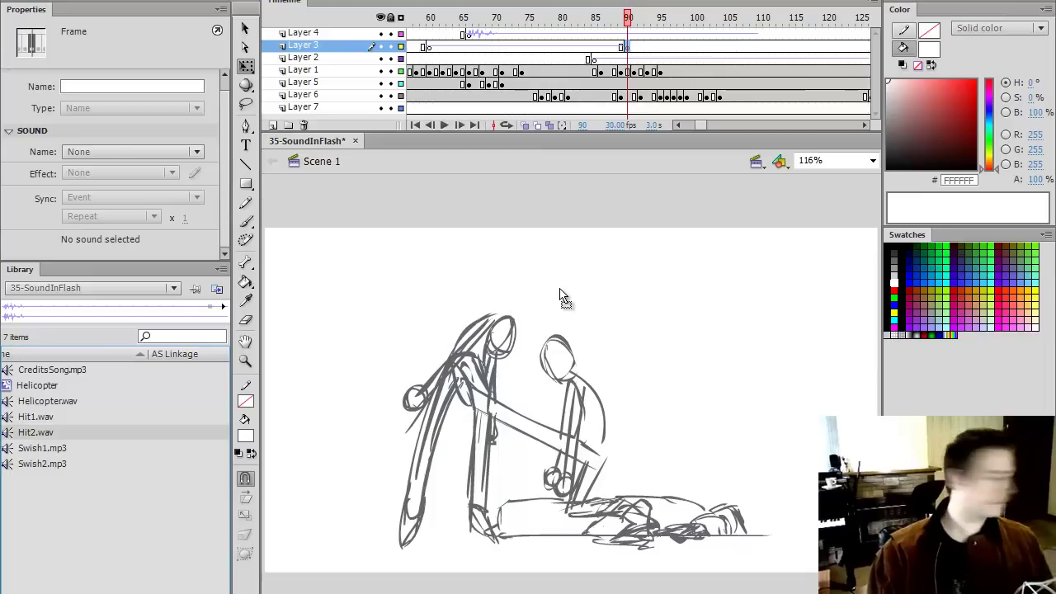
click(561, 294)
Review the Swish1.mp3 and Hit1.wav keyframes, play from the first hit and examine where Hit1.wav's waveform ends on Layer 4
drag(613, 23, 425, 54)
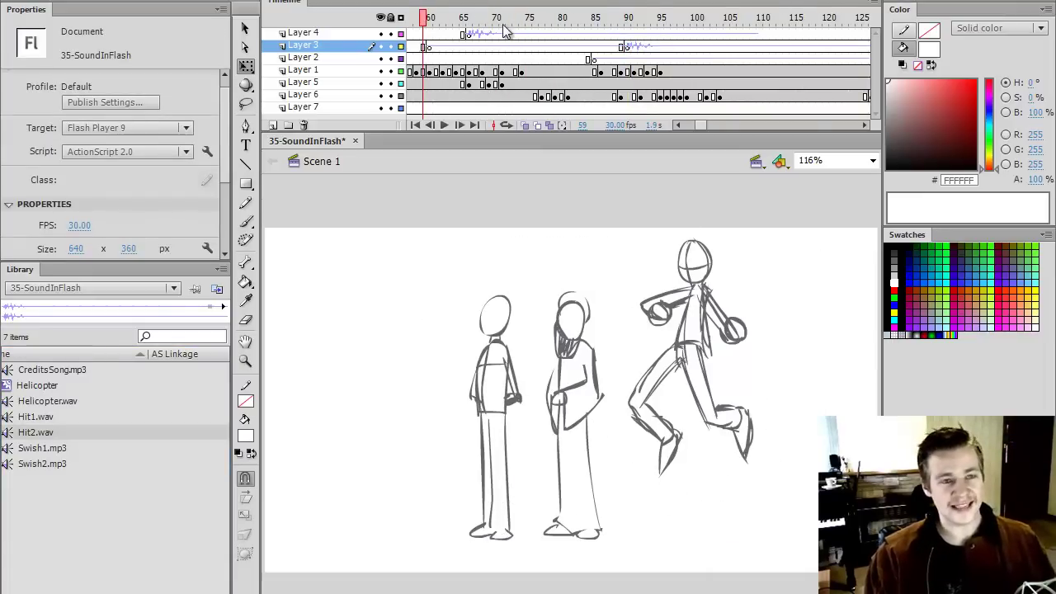
click(464, 33)
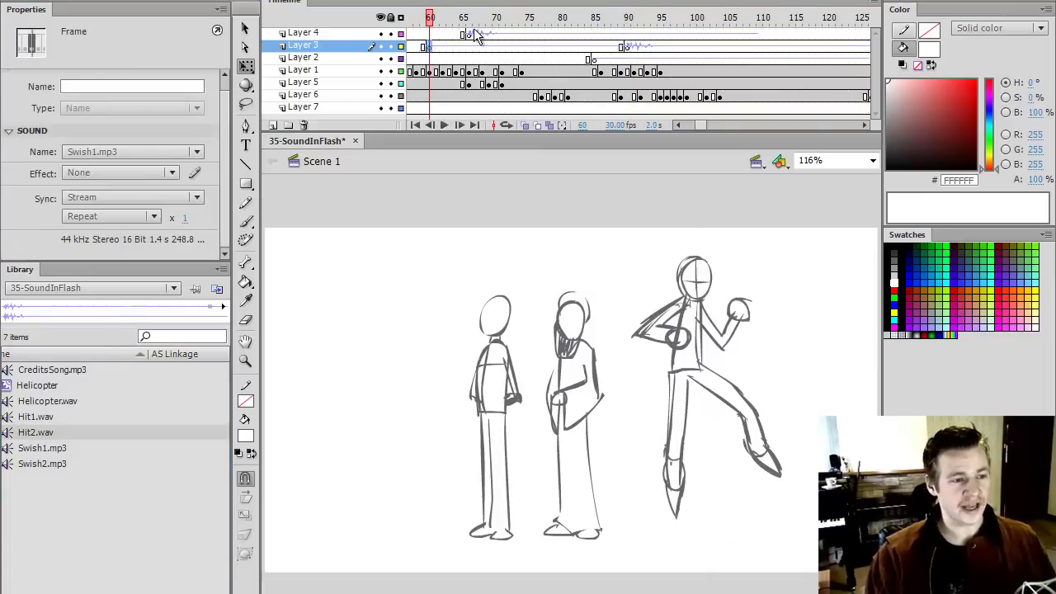
click(468, 35)
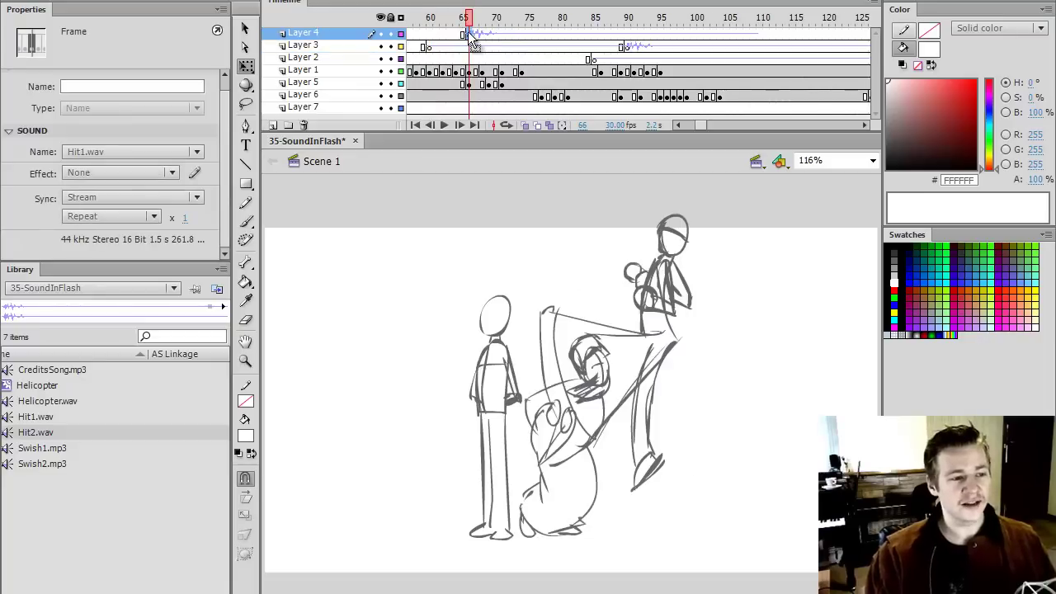
click(471, 47)
click(472, 38)
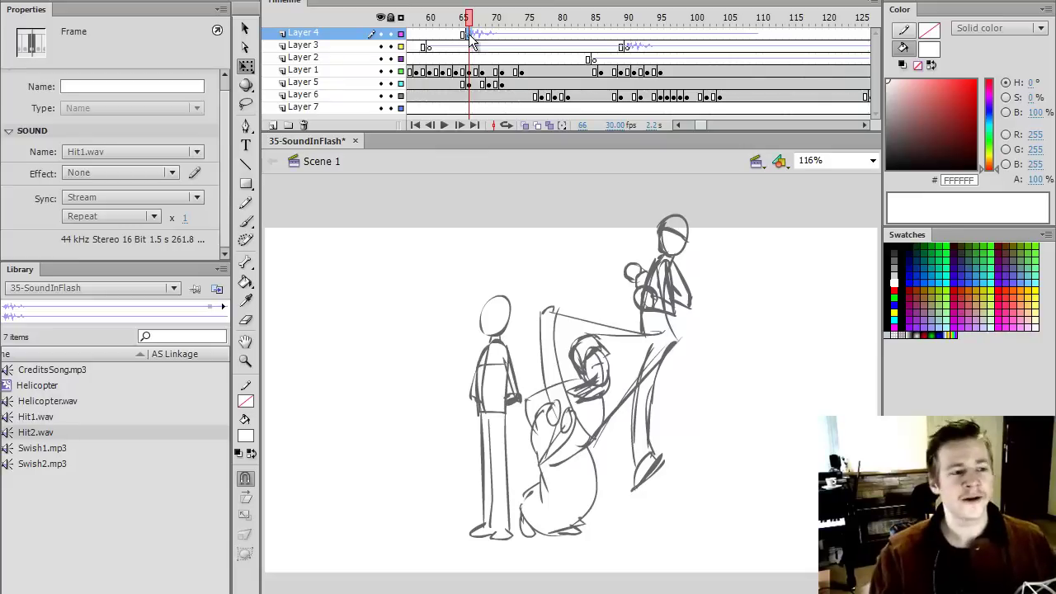
key(Return)
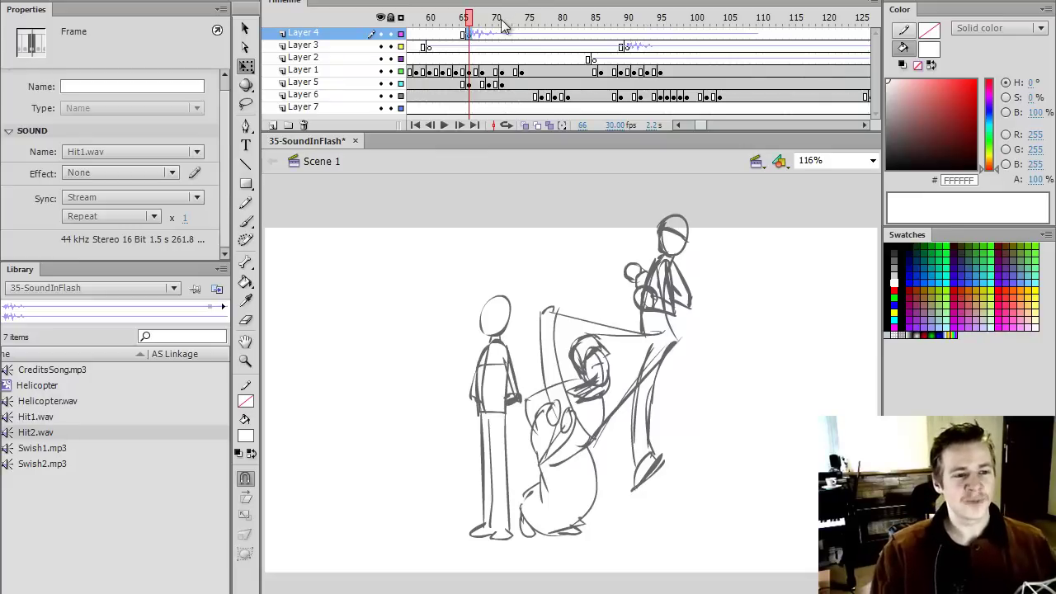
click(753, 38)
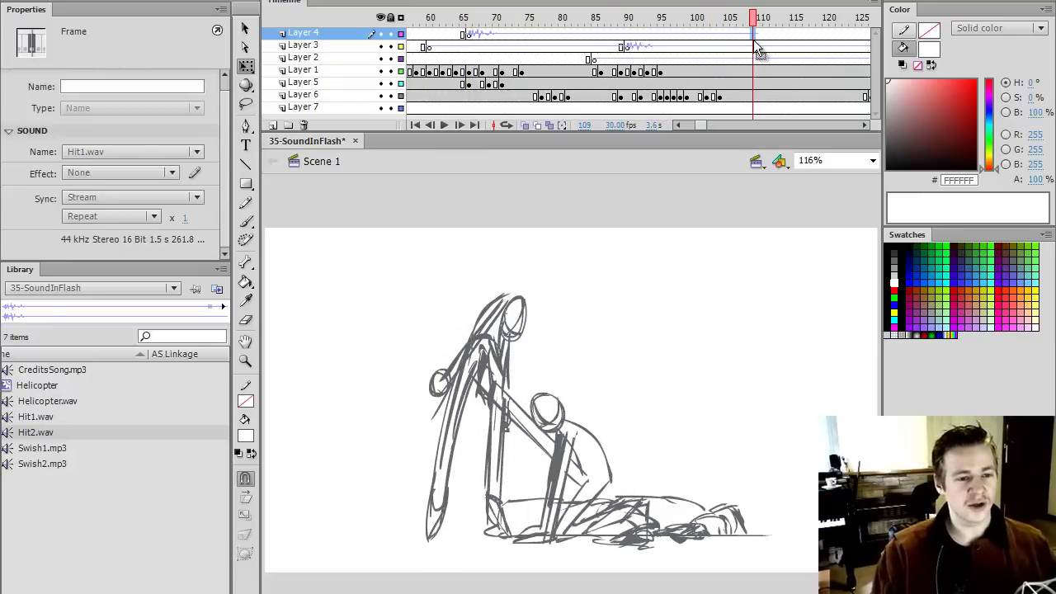
Insert blank keyframes where the sound waveforms end, at frame 109 on Layer 4, frame 132 on Layer 3 and frame 126 on Layer 2
drag(701, 126, 707, 126)
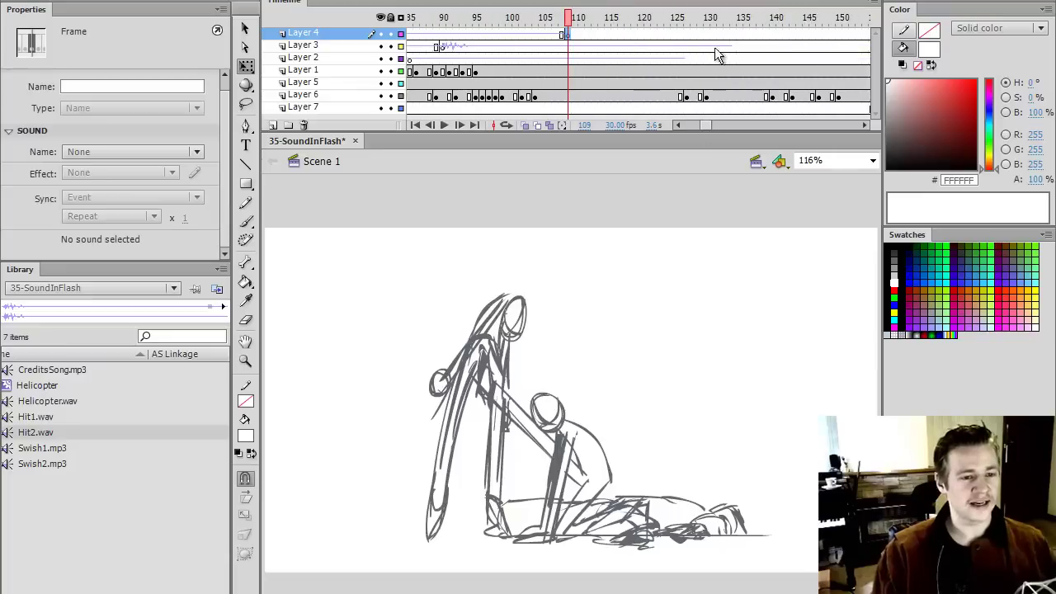
click(719, 47)
click(681, 58)
Play back the fight from before the jump kick through both hits to check the sound timing
drag(684, 18, 522, 45)
key(Return)
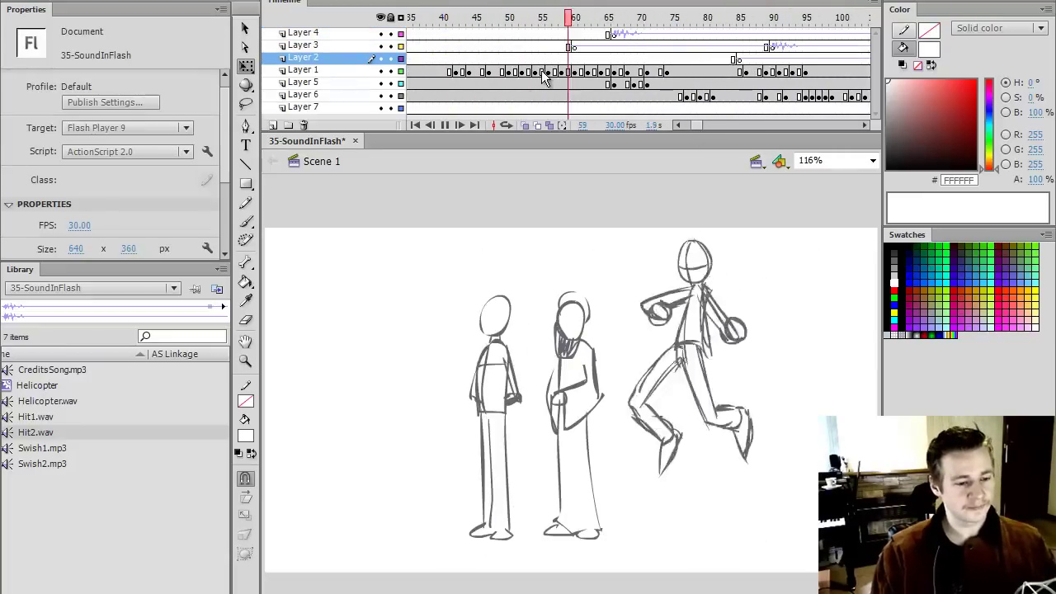
key(Return)
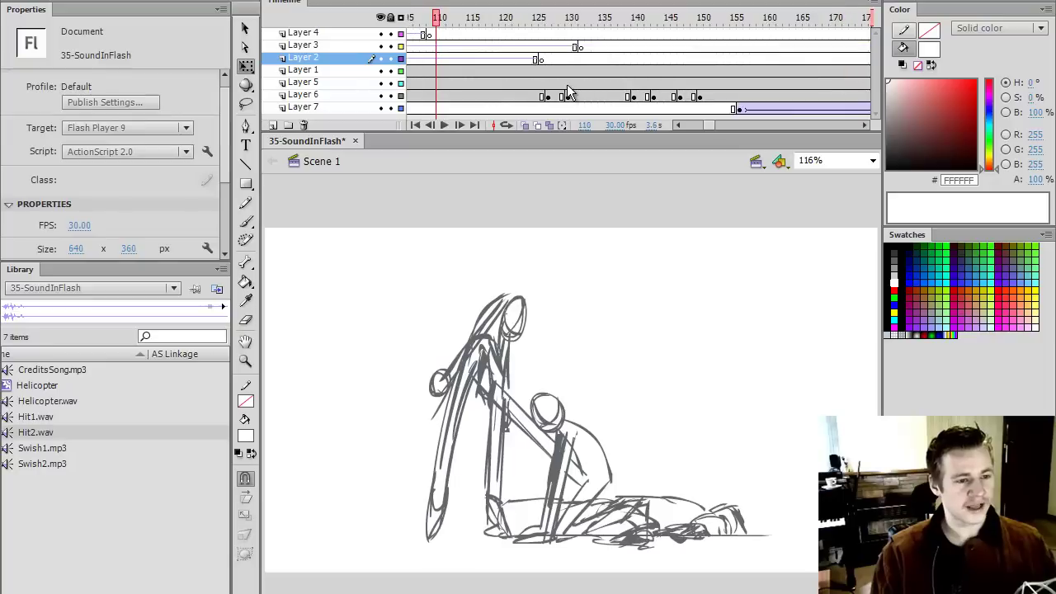
Scrub the playhead back and forth between frames 41 and 59 and examine the jump kick against the Swish1.mp3 start
drag(708, 124, 698, 125)
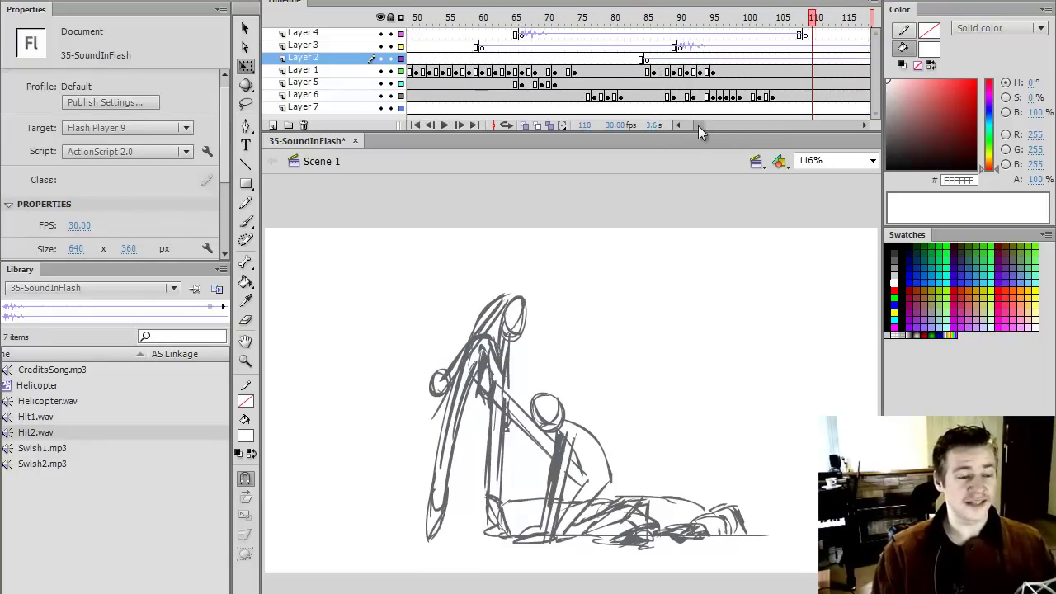
click(457, 18)
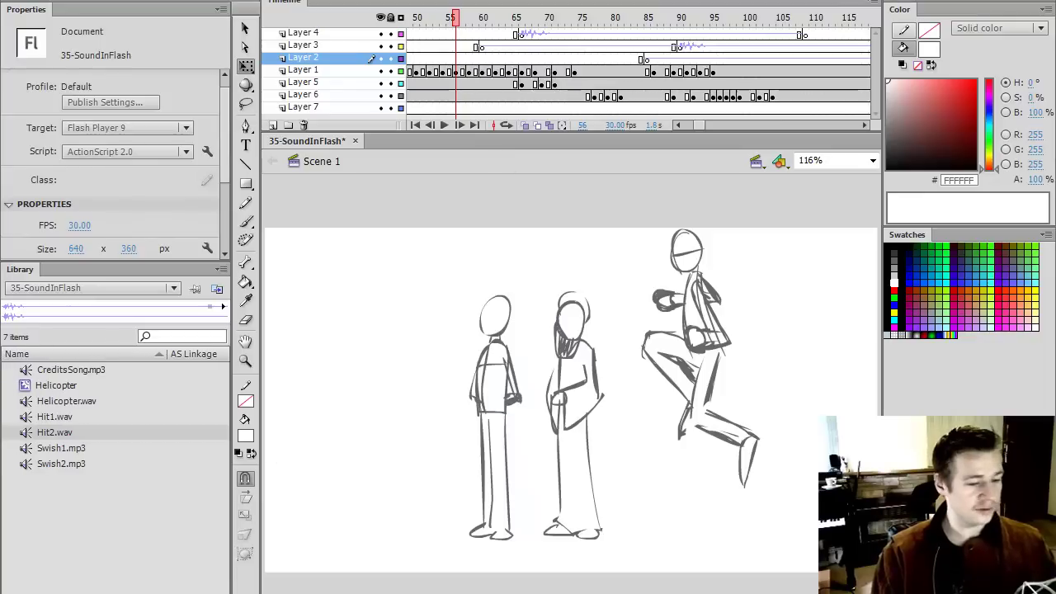
drag(457, 18, 539, 39)
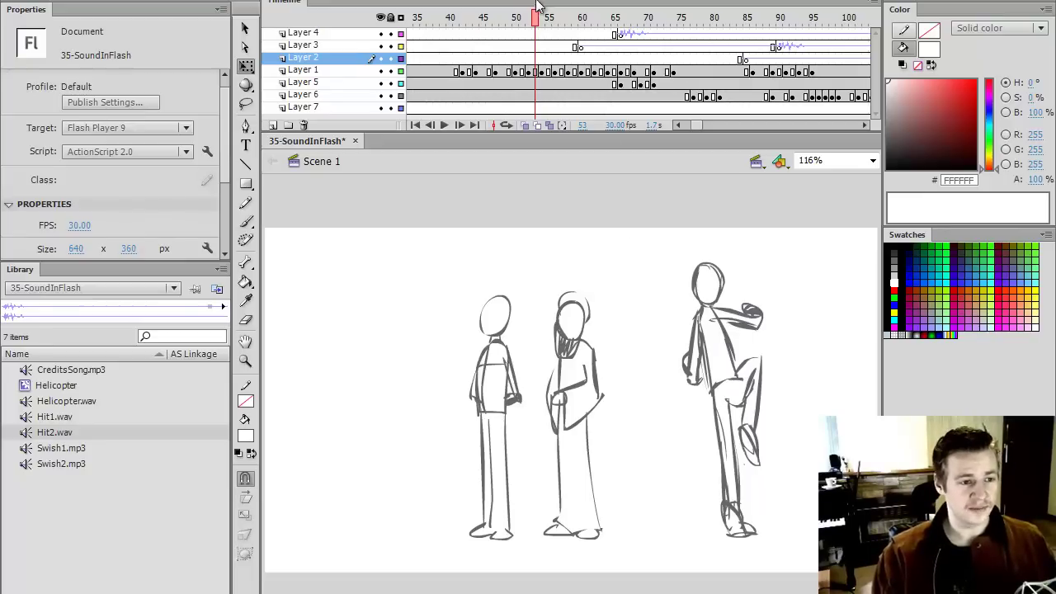
drag(538, 16, 575, 18)
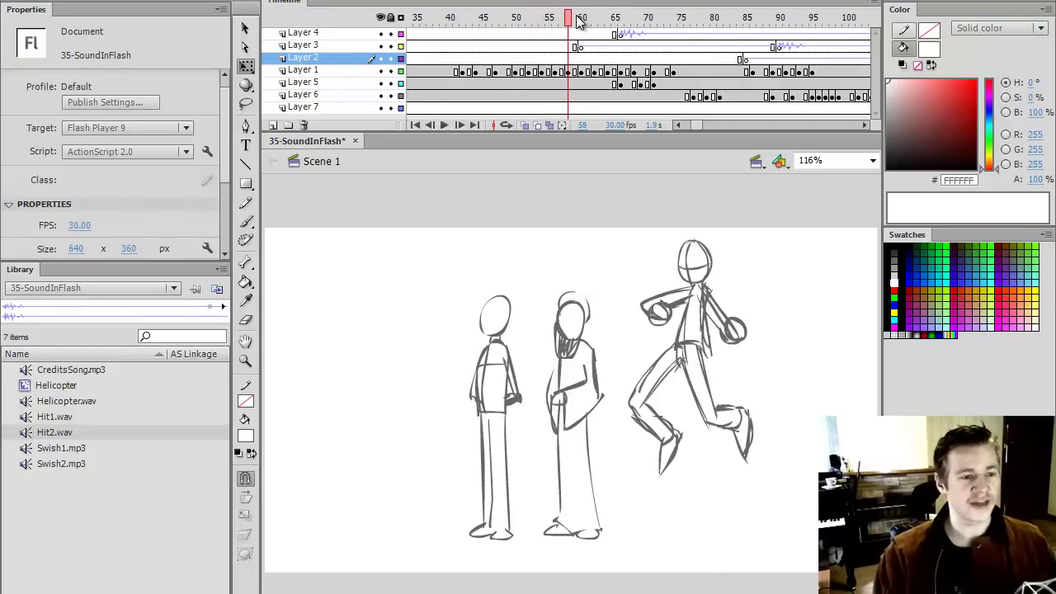
click(577, 17)
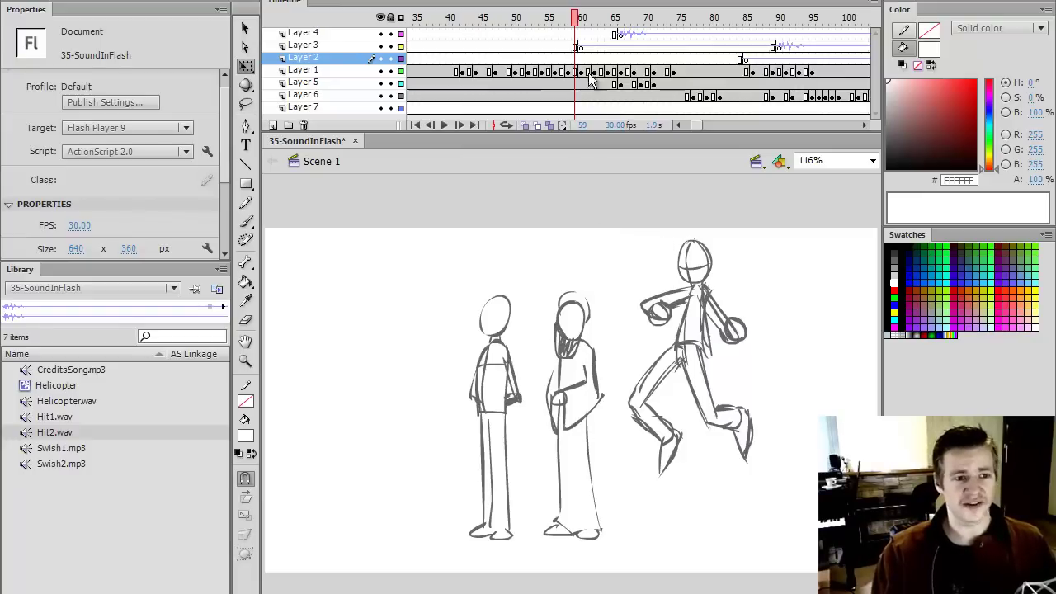
click(533, 28)
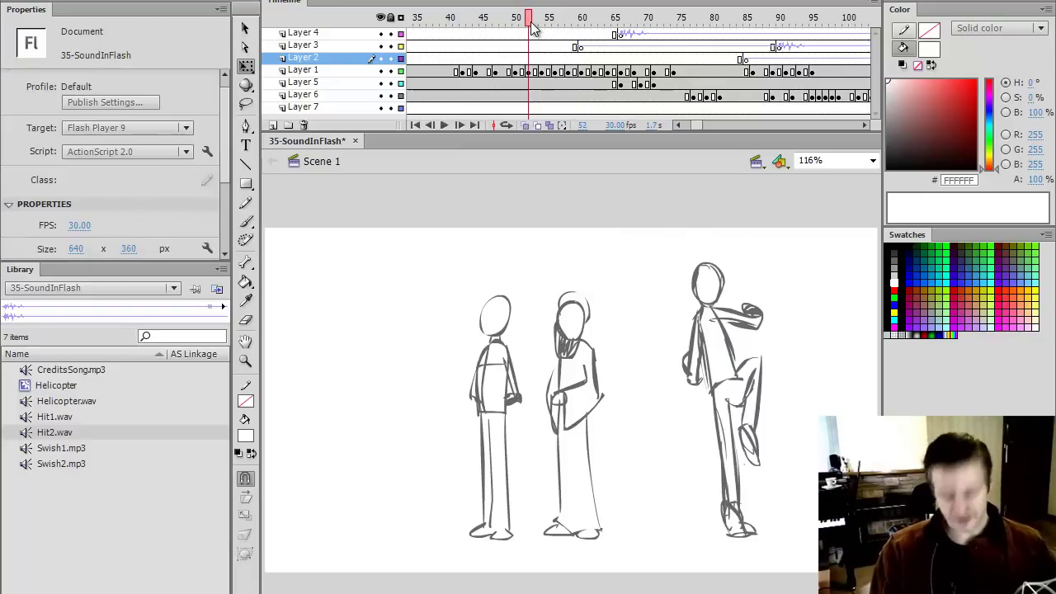
drag(549, 17, 516, 21)
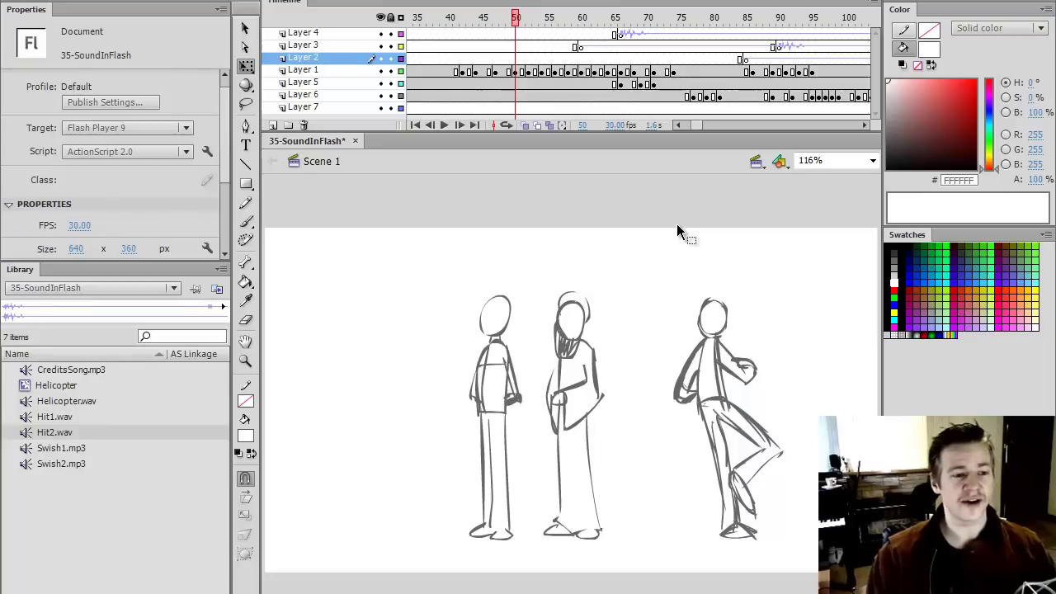
drag(523, 21, 561, 22)
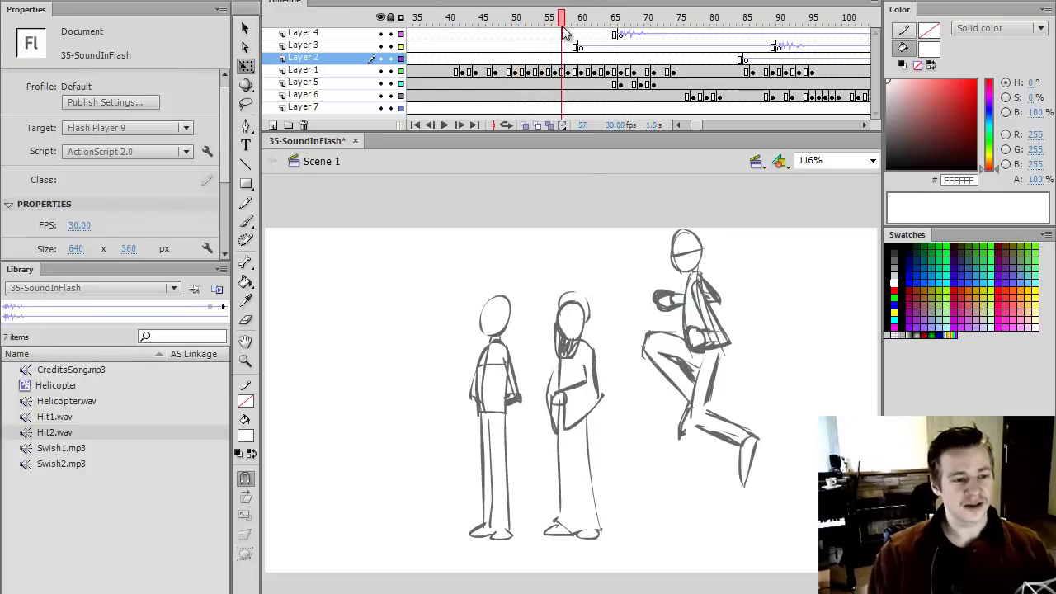
click(455, 22)
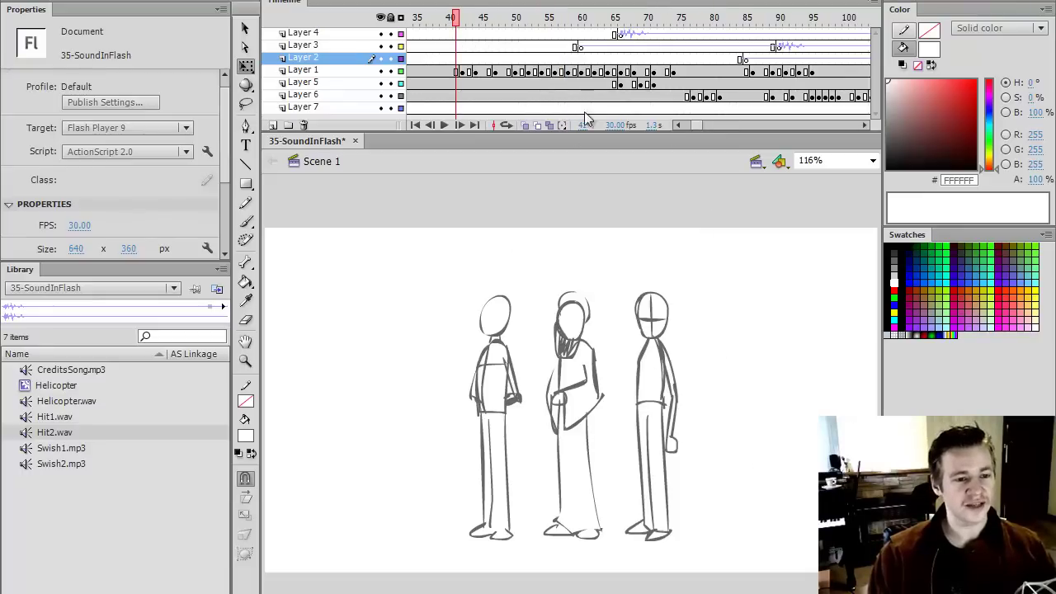
Replay the fight from frame 52 to hear the swishes and hits together
drag(703, 122, 705, 125)
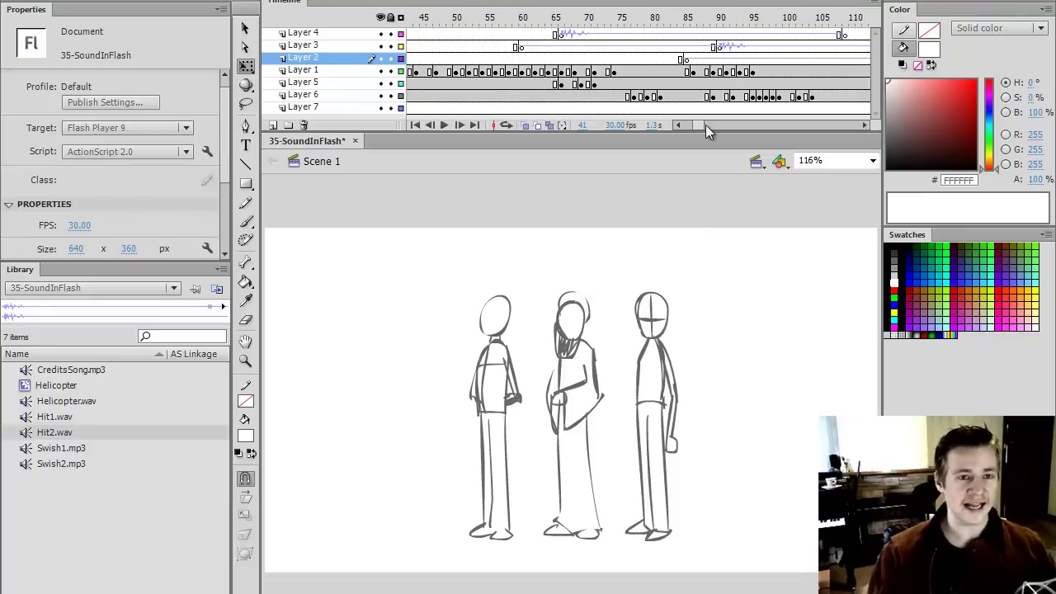
click(423, 18)
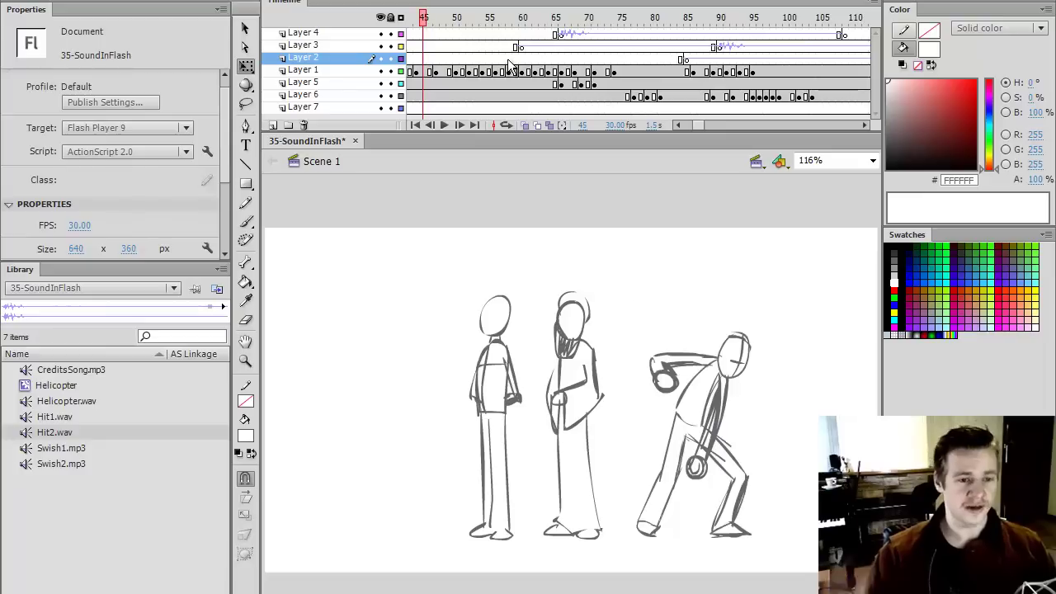
click(469, 18)
key(Return)
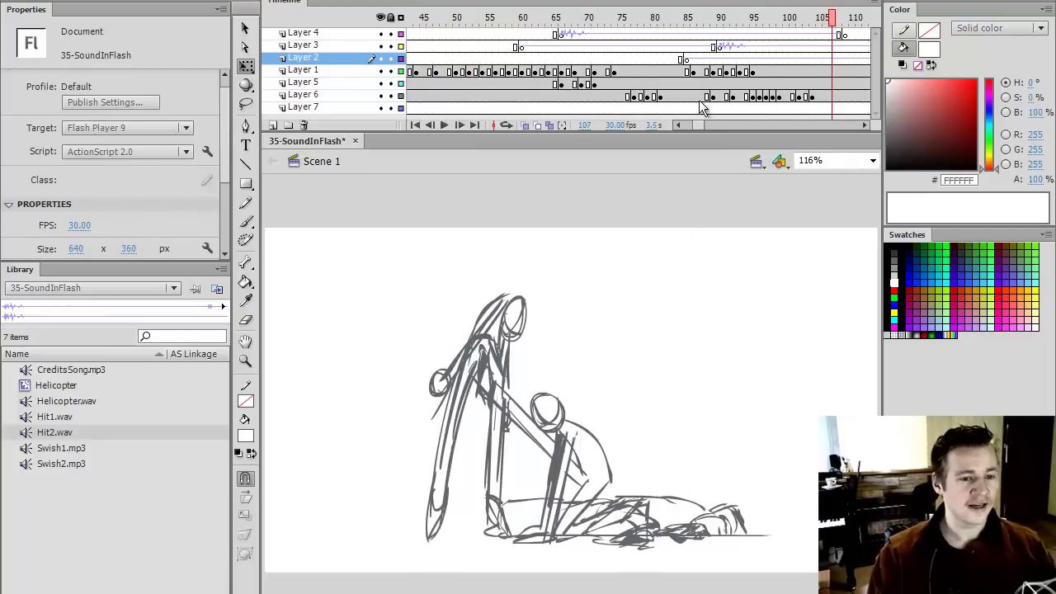
Scrub ahead to frame 155 on the main timeline and play the helicopter's entrance
drag(696, 128, 709, 128)
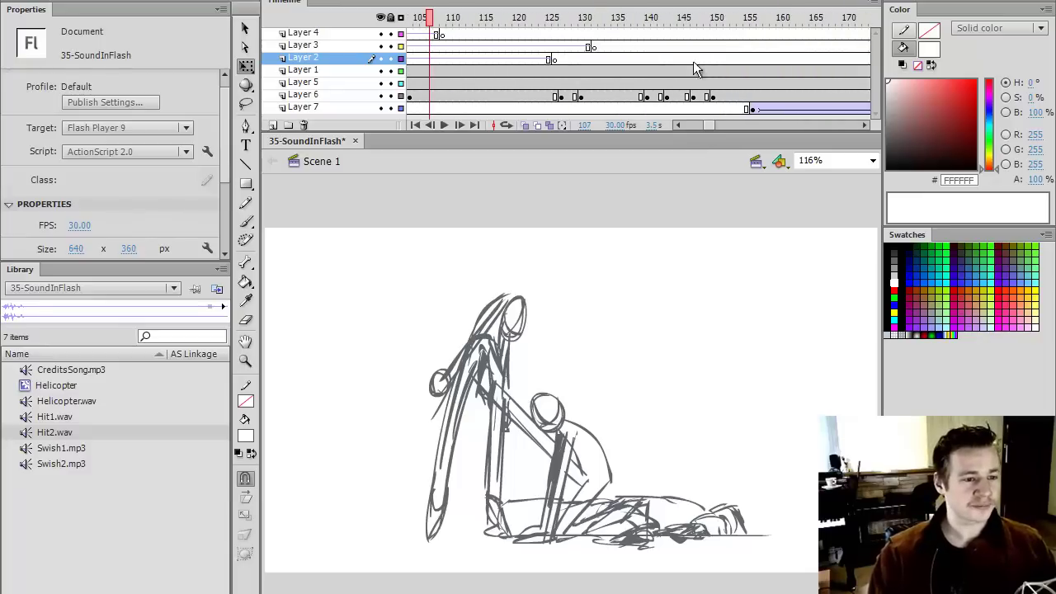
click(575, 18)
drag(582, 31, 752, 20)
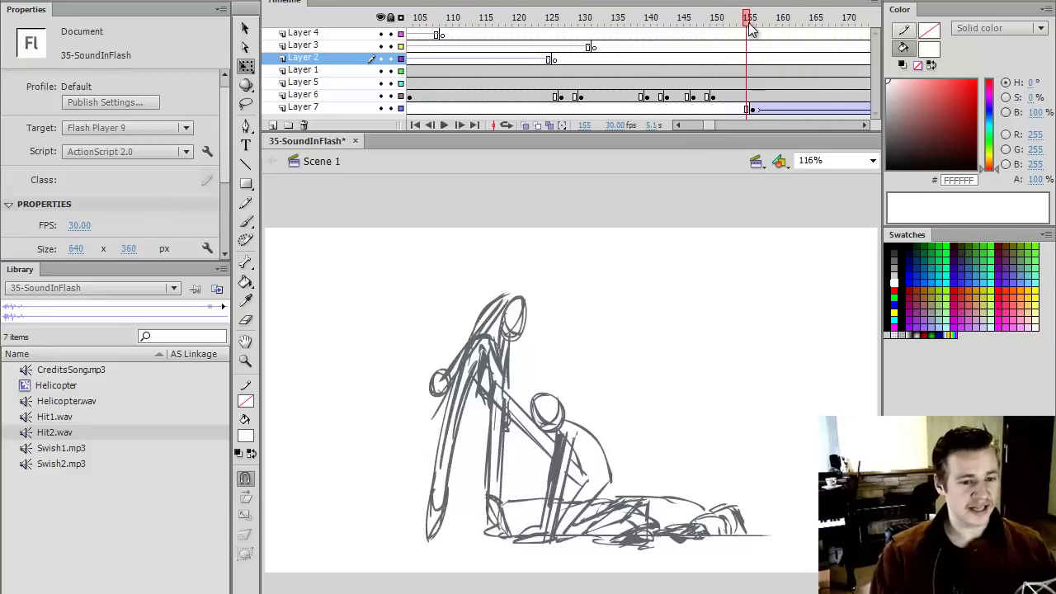
key(Return)
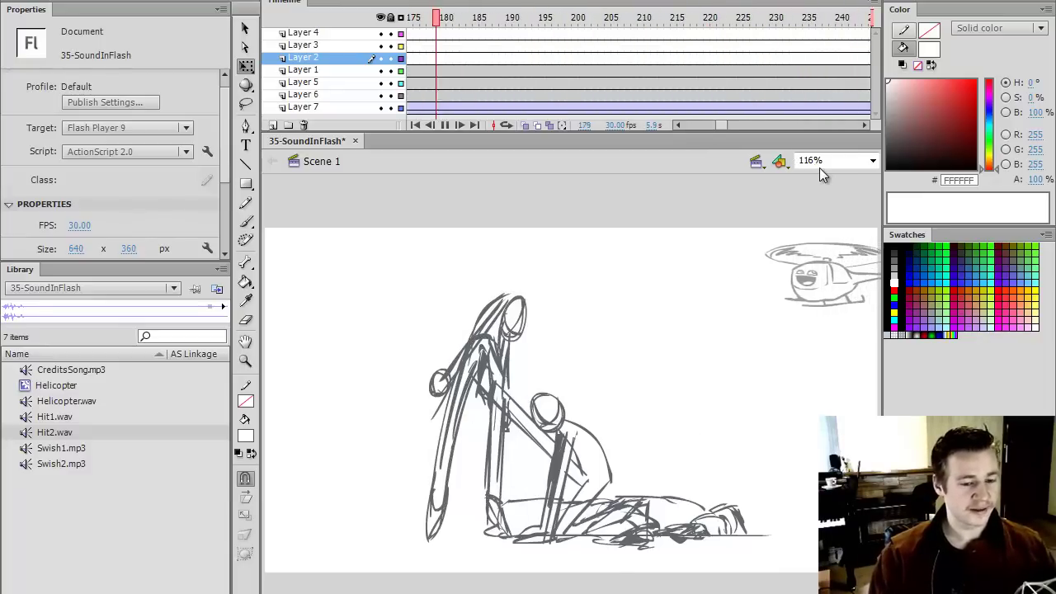
click(486, 18)
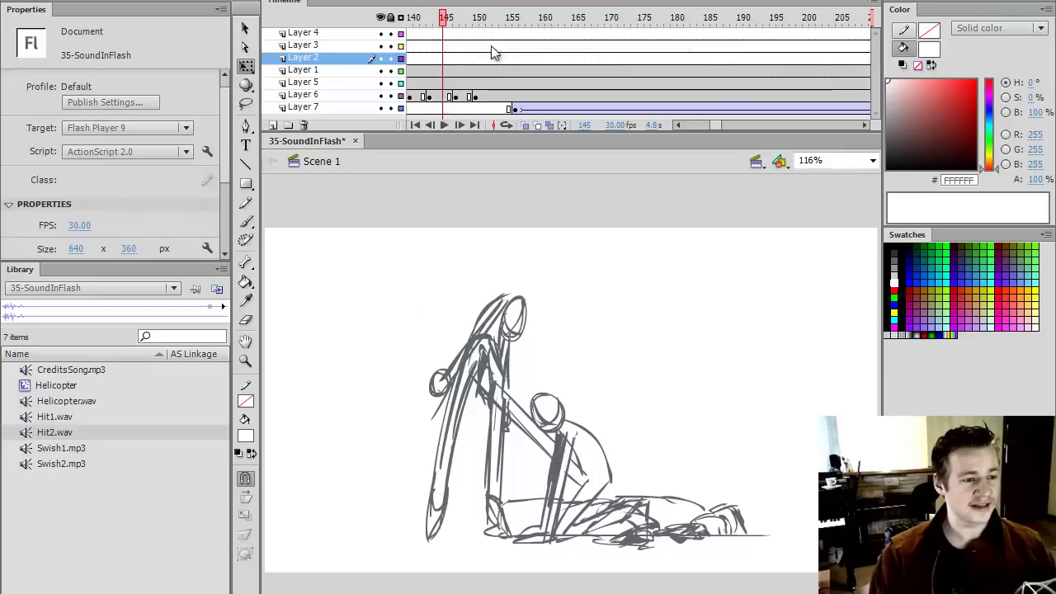
Go to frame 156, show the whole frame and select the helicopter waiting outside the stage on Layer 7
click(519, 52)
key(v)
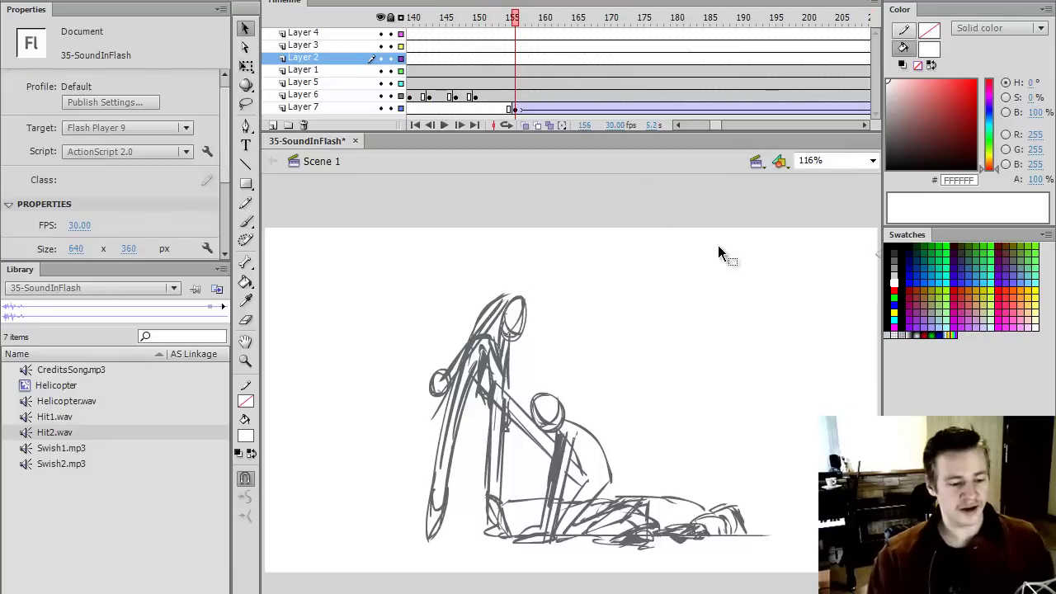
click(872, 160)
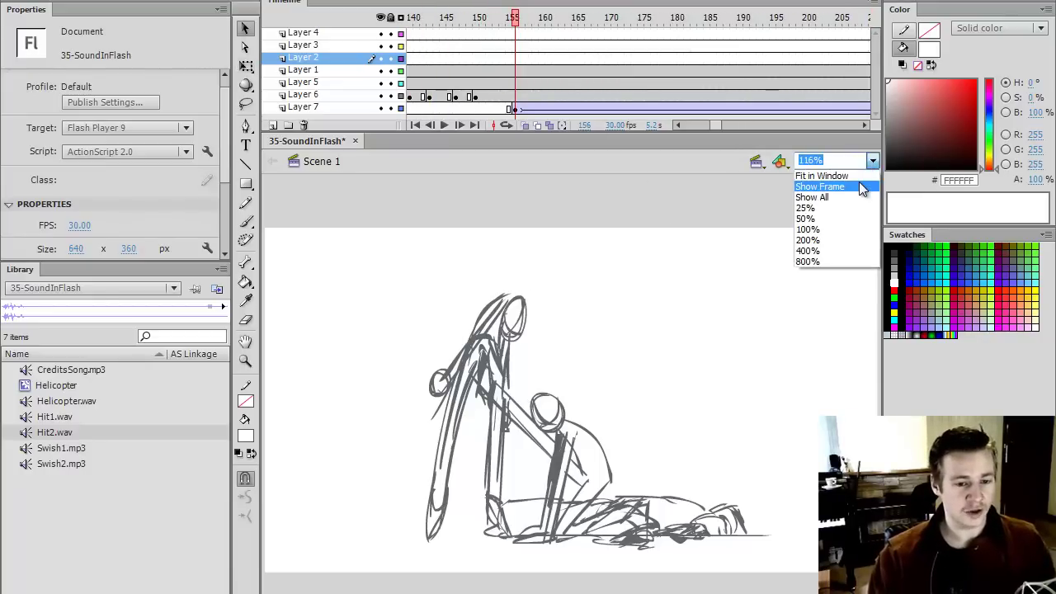
click(861, 187)
key(q)
scroll(678, 518, right, 5)
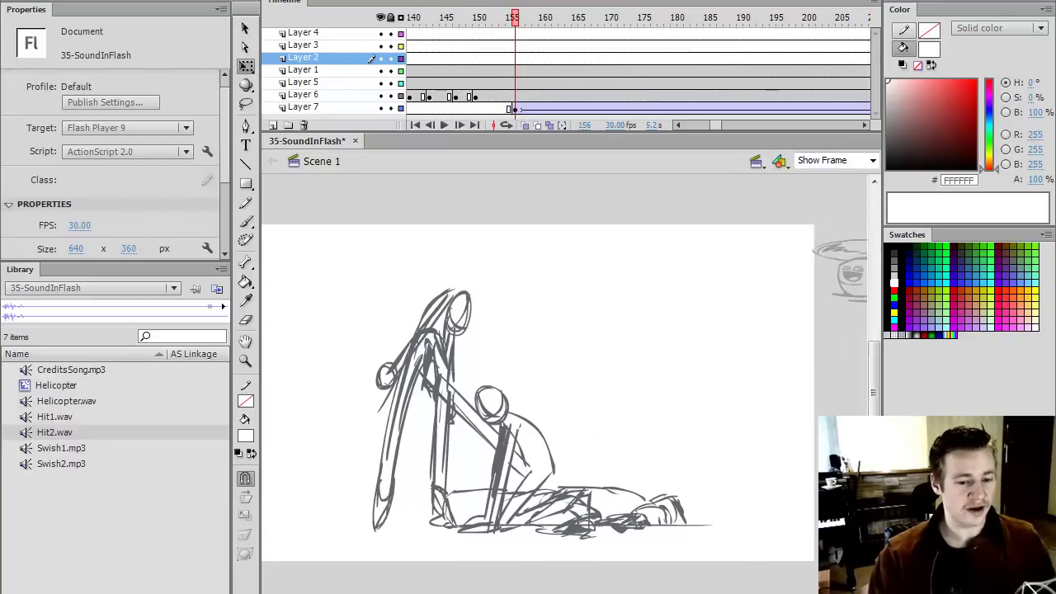
key(v)
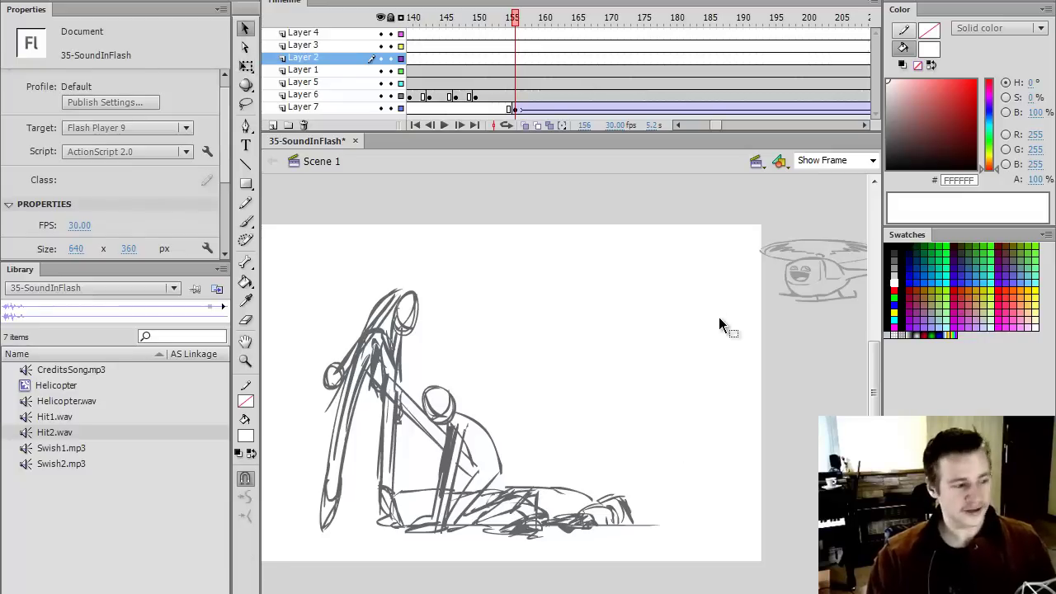
click(811, 290)
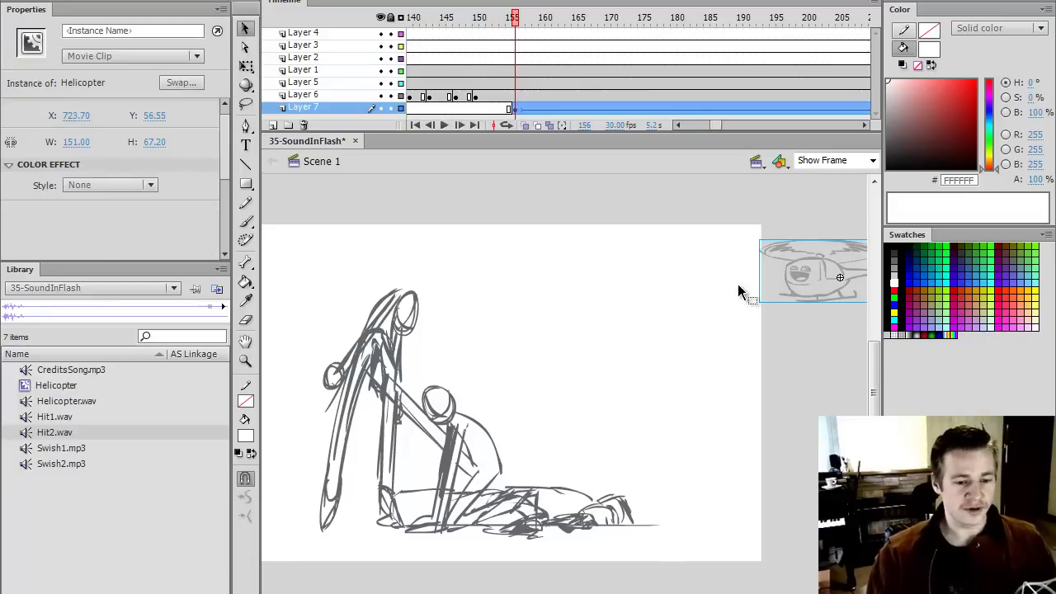
click(738, 292)
click(800, 281)
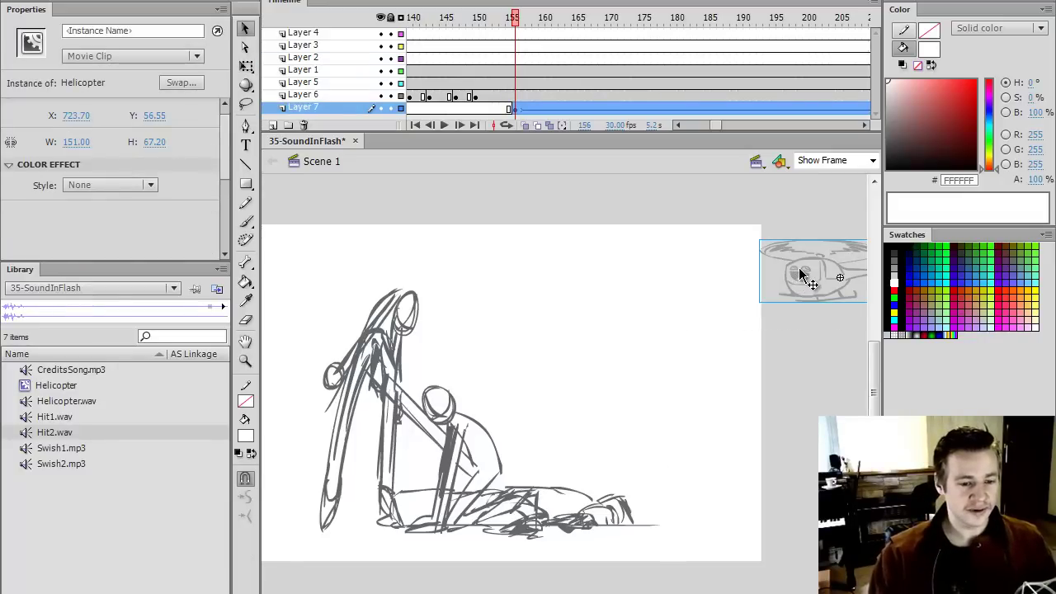
Open the Helicopter symbol for editing and play its rotor loop
double_click(802, 280)
key(z)
click(825, 285)
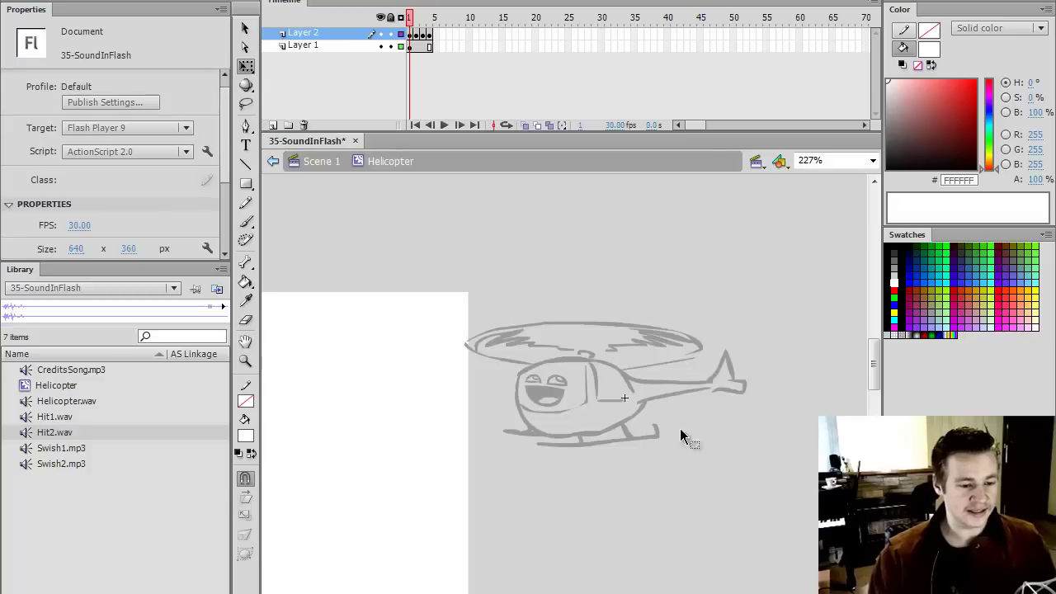
key(q)
scroll(737, 432, down, 2)
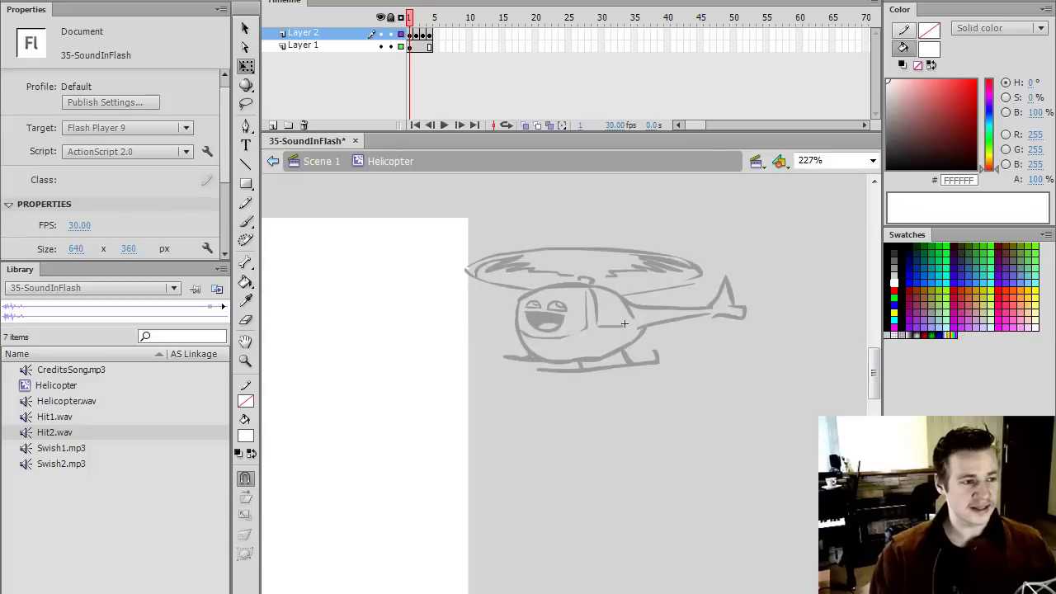
click(444, 125)
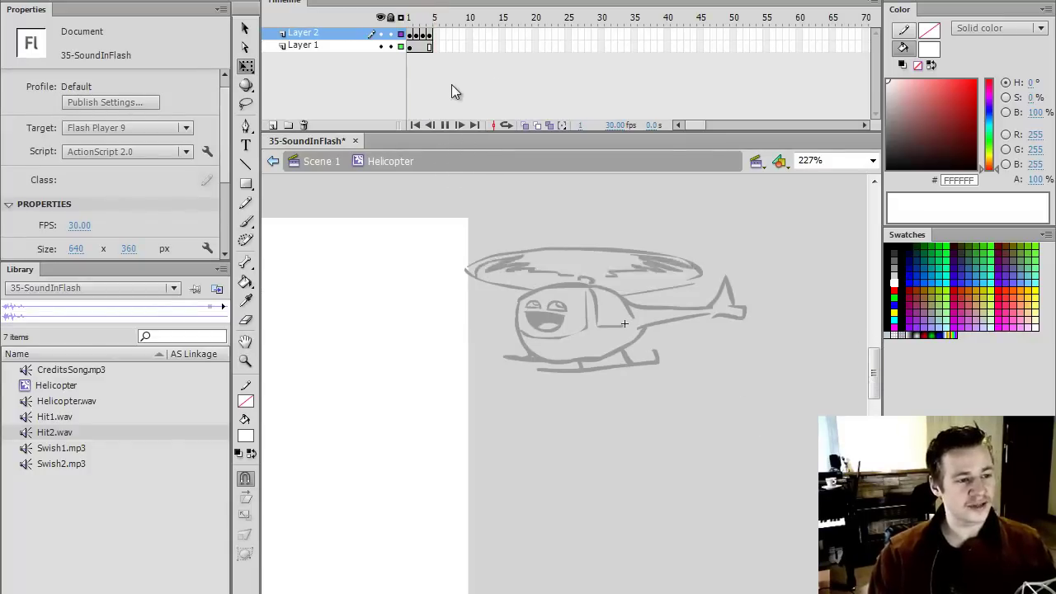
Add a new layer inside the Helicopter symbol, place Helicopter.wav on it and review its first and last frames
click(273, 125)
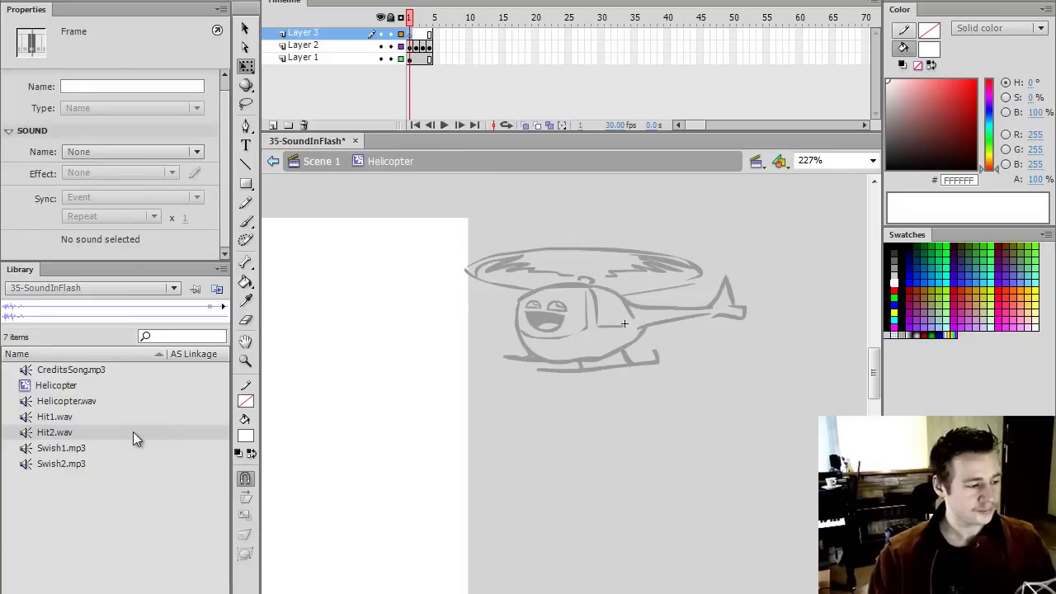
click(86, 401)
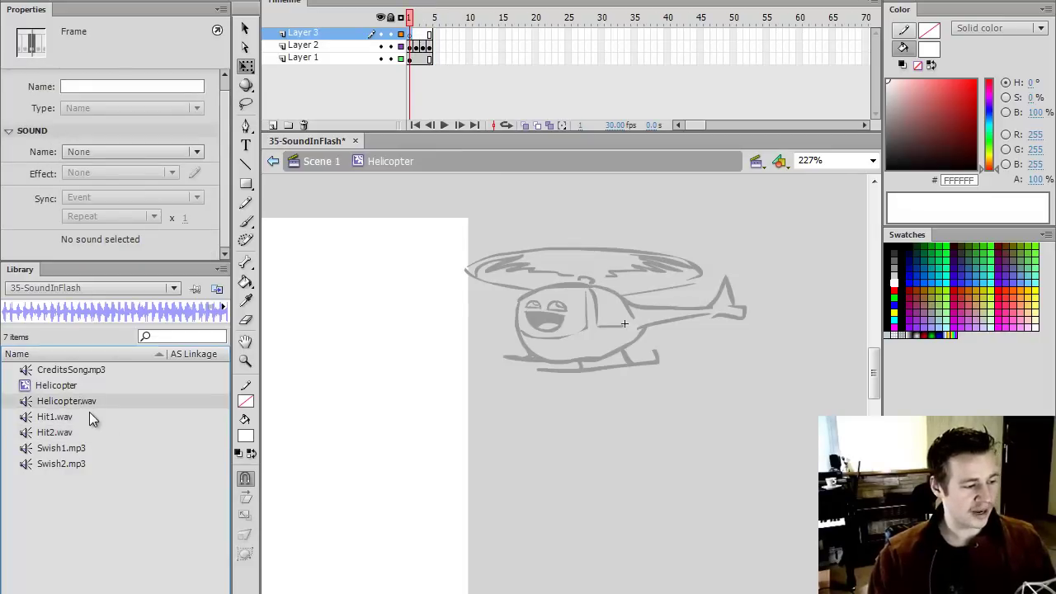
drag(95, 408, 556, 308)
click(410, 34)
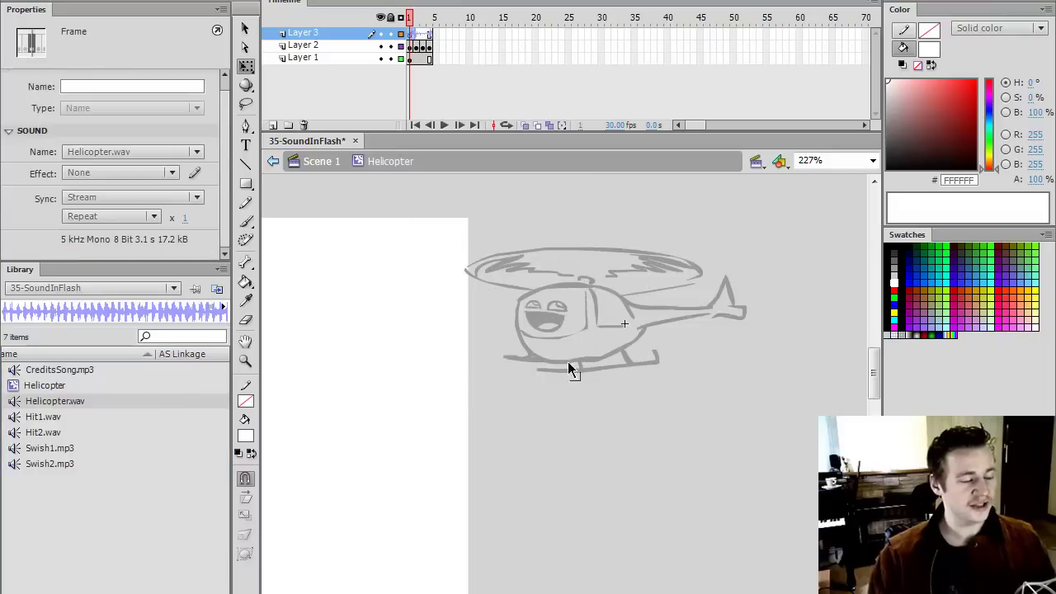
click(458, 37)
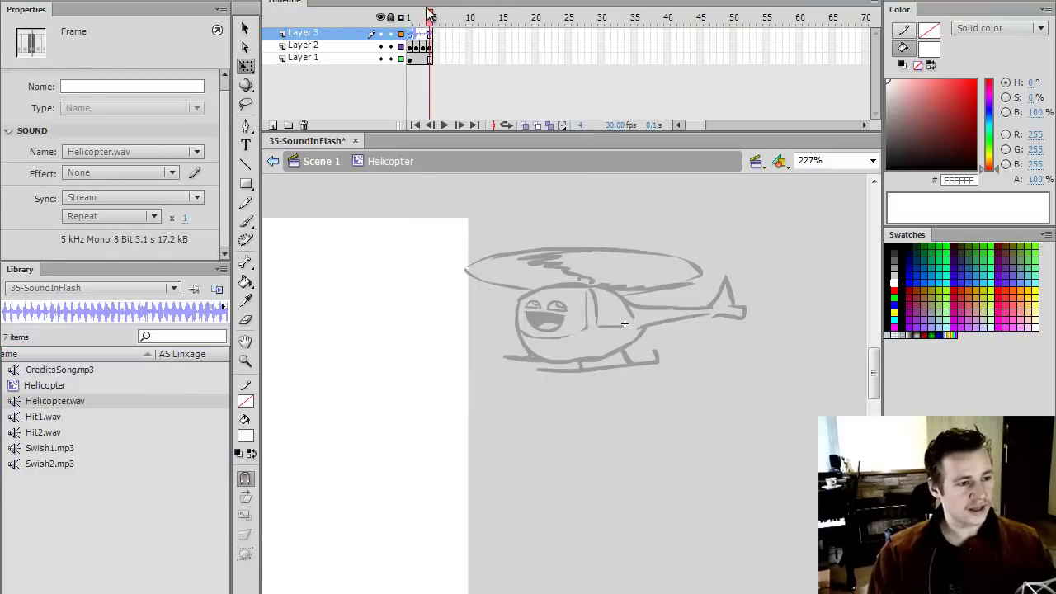
click(404, 33)
click(504, 346)
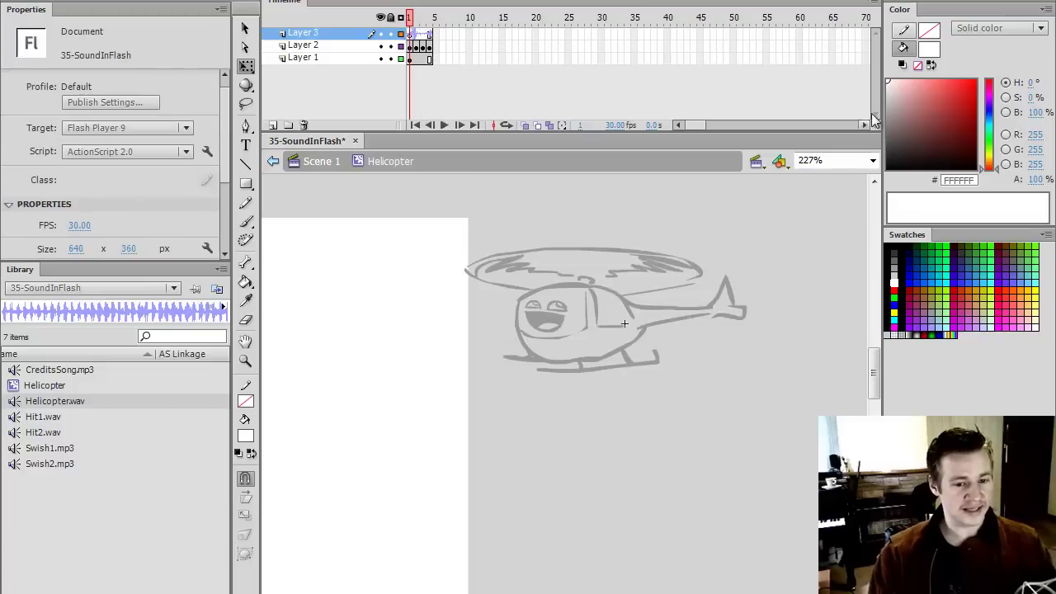
Fit the stage in the window and test the movie to hear the helicopter sound
click(873, 161)
click(829, 171)
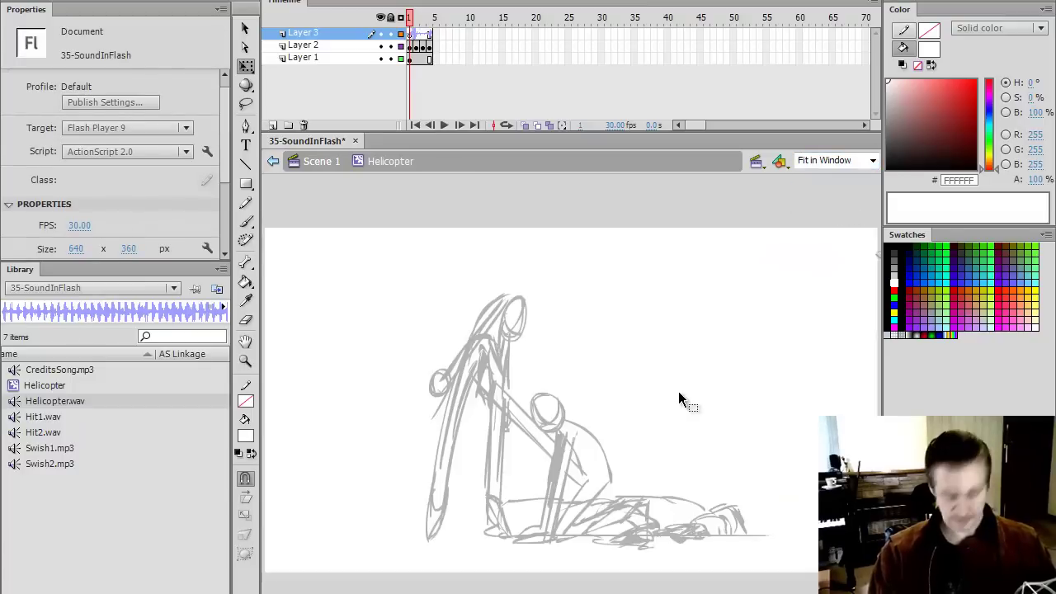
key(ctrl+Return)
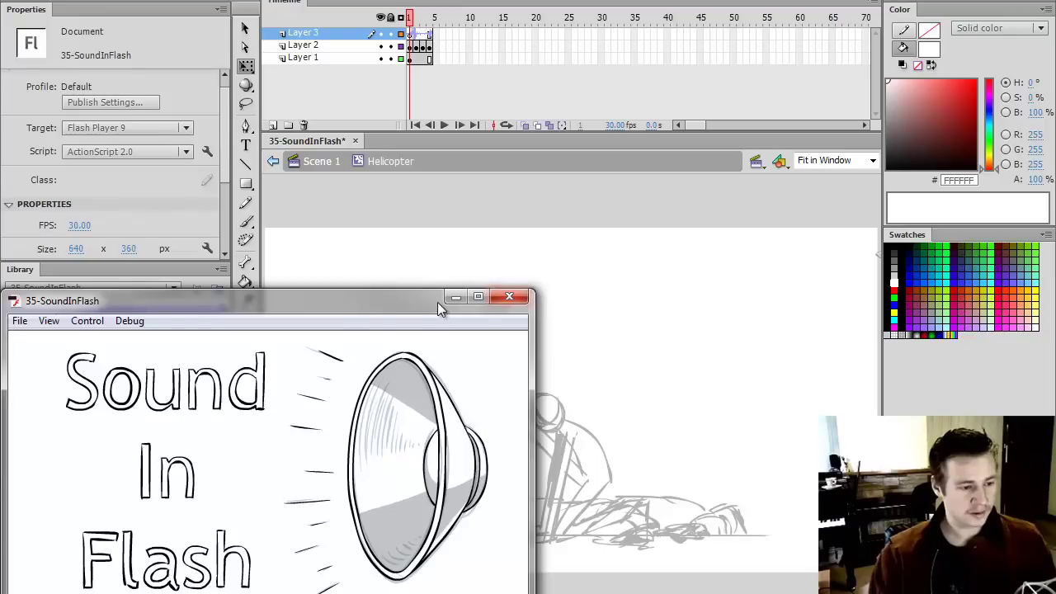
Watch the helicopter fly in during the test movie, close it and play the Helicopter symbol's timeline from frame 1
drag(437, 302, 684, 129)
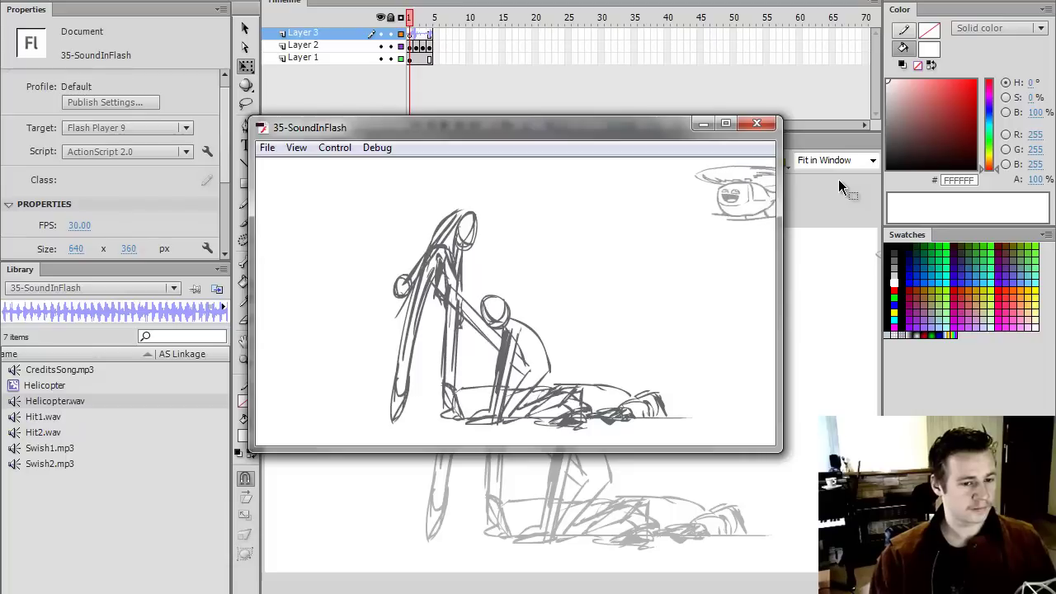
click(756, 124)
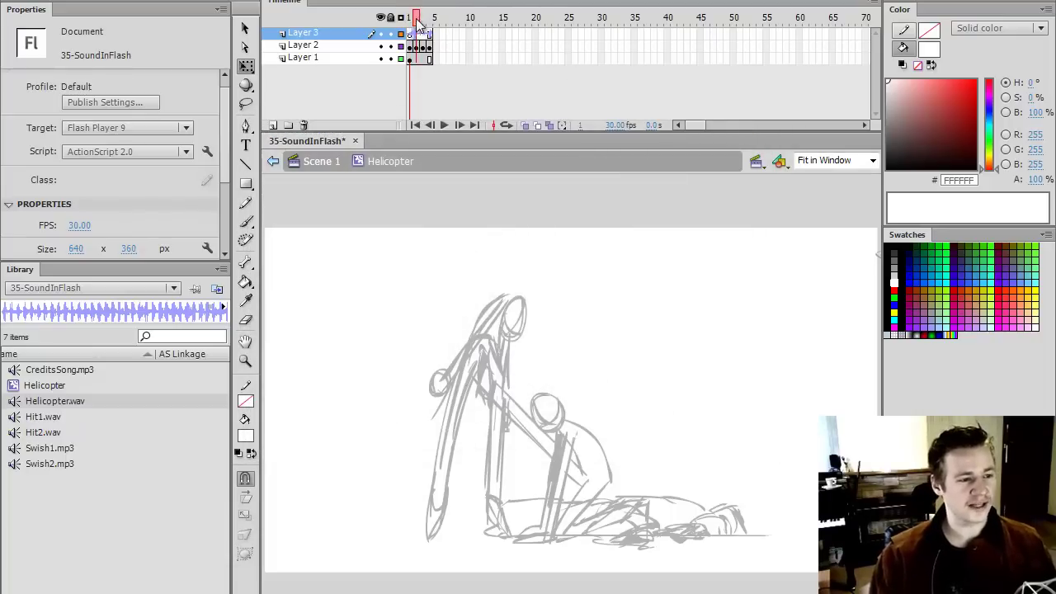
mouse_move(414, 25)
mouse_down()
mouse_move(429, 25)
mouse_move(411, 28)
mouse_up()
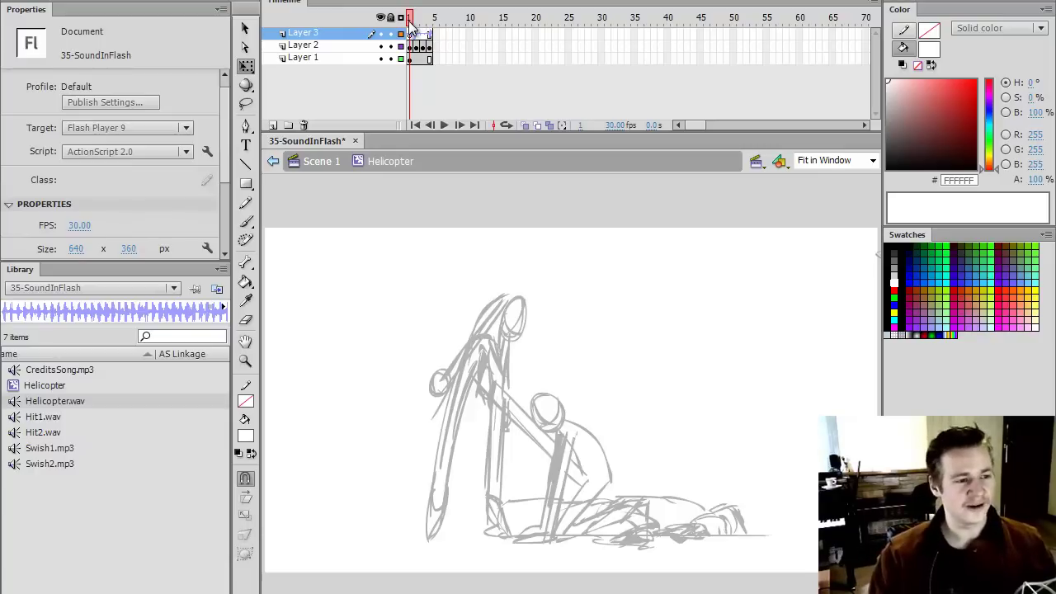
key(Return)
Extend the Helicopter.wav frames on Layer 3 to about frame 58 and play the symbol from frame 1
click(838, 33)
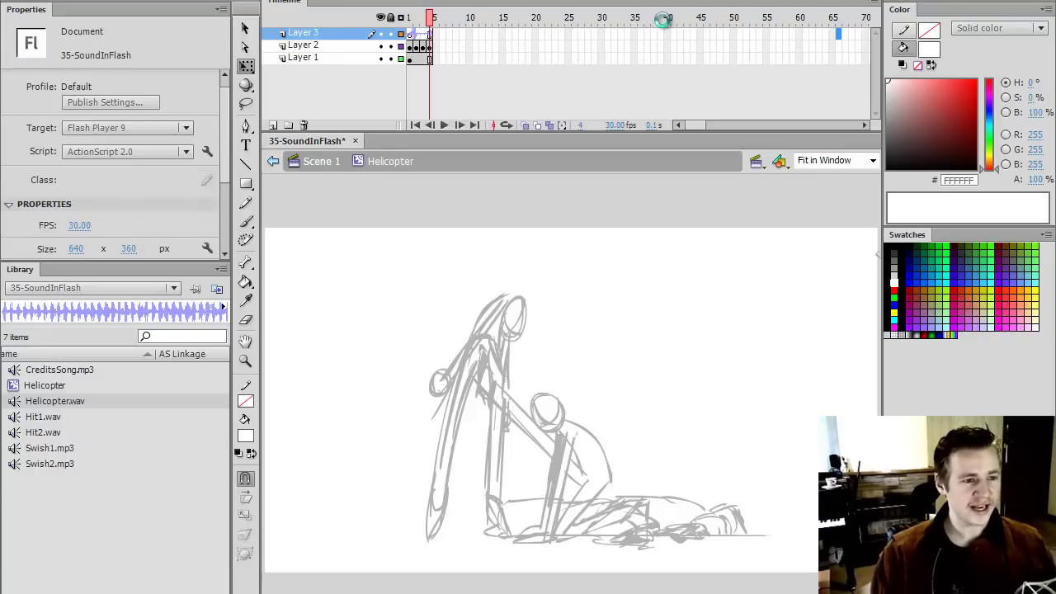
click(638, 35)
key(F5)
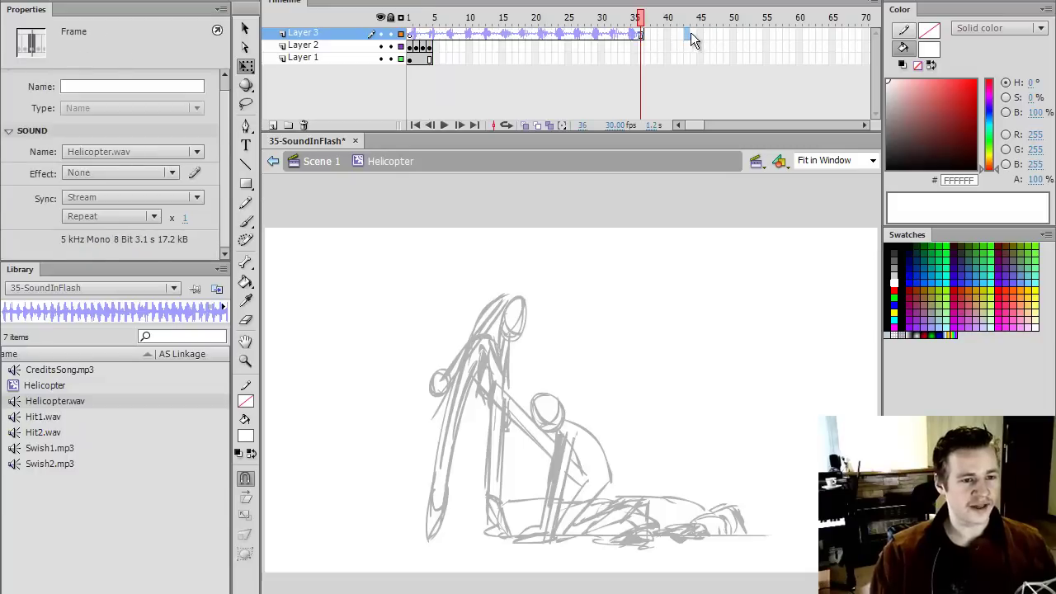
click(690, 32)
key(F5)
click(739, 33)
key(F5)
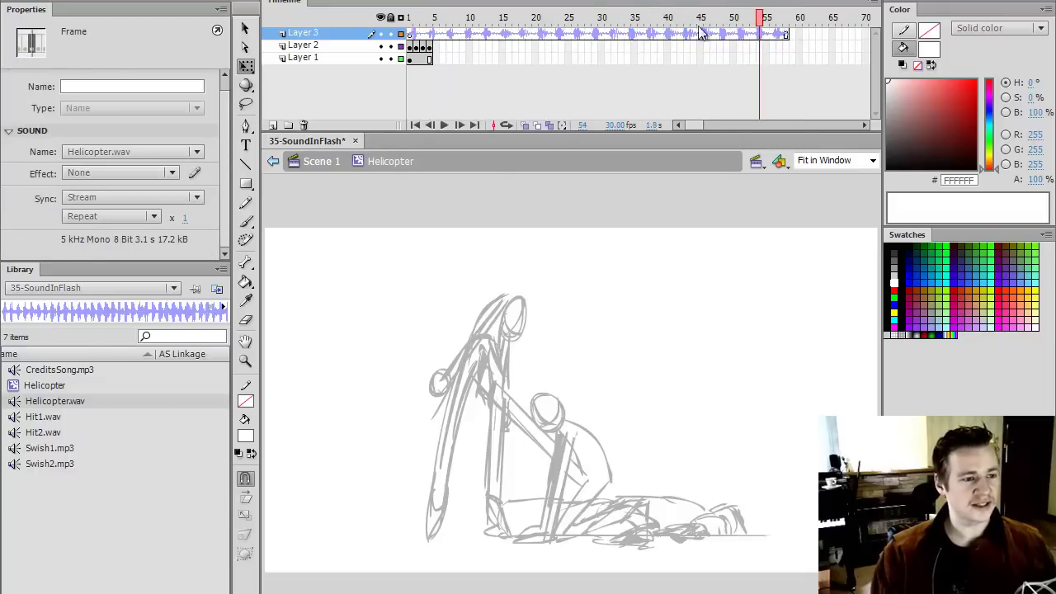
click(502, 36)
click(409, 25)
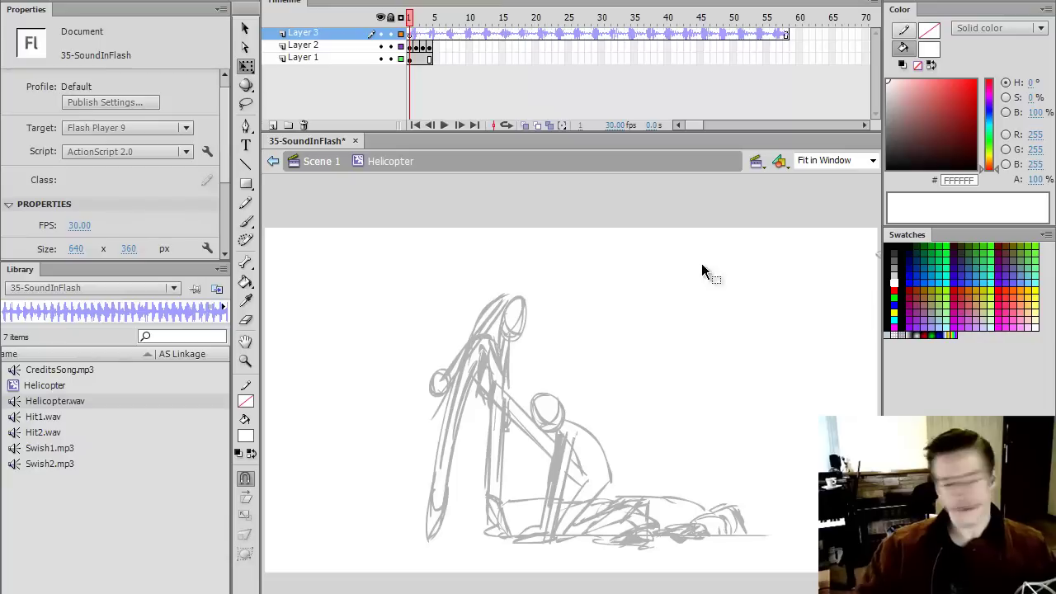
key(Return)
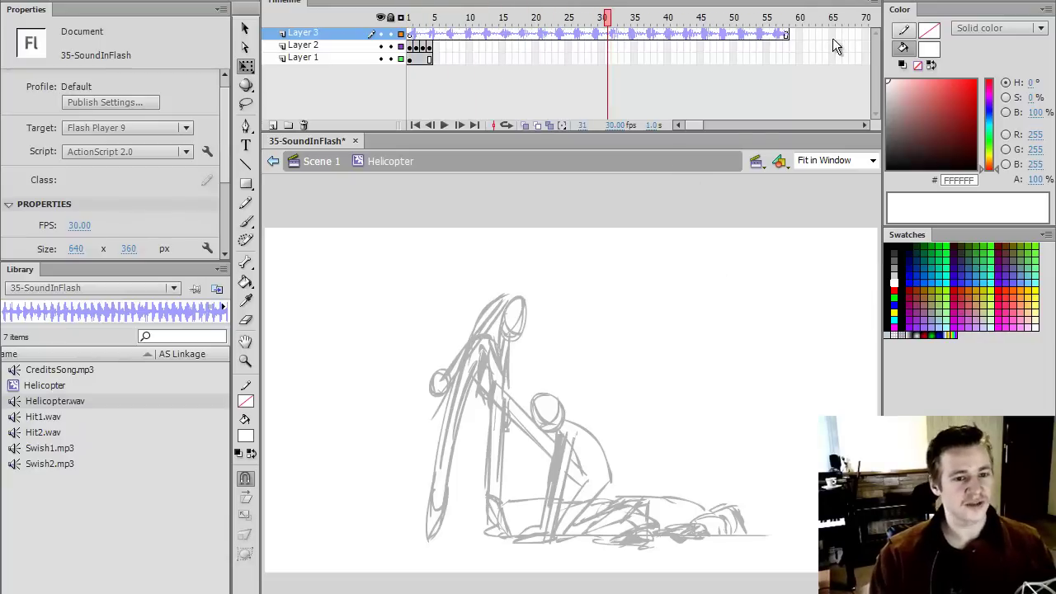
Extend Layer 3 past the end of the Helicopter.wav waveform and trim the empty frames so it ends at frame 94
click(833, 35)
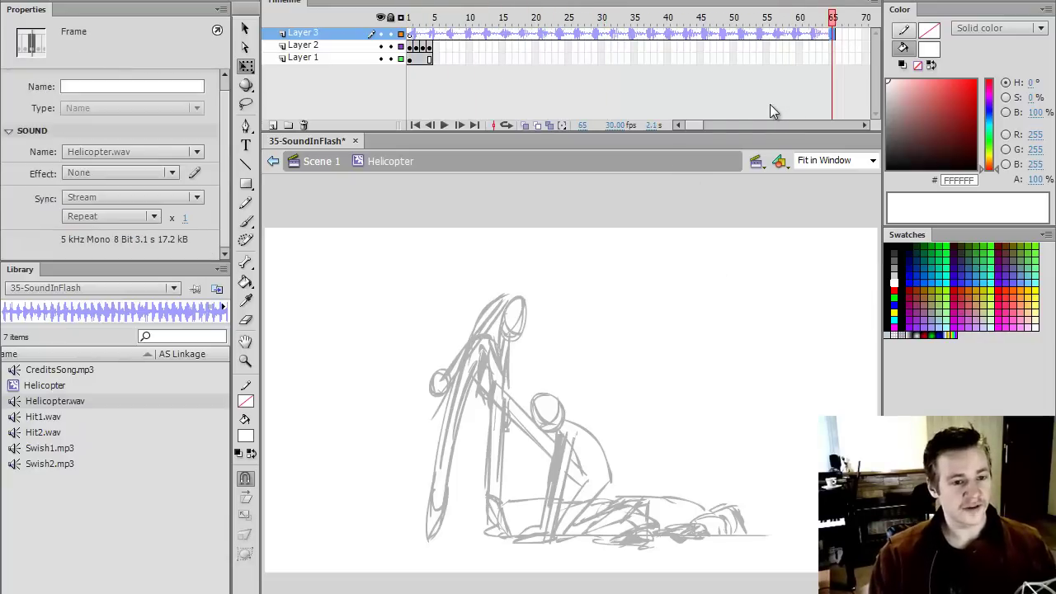
drag(704, 122, 696, 122)
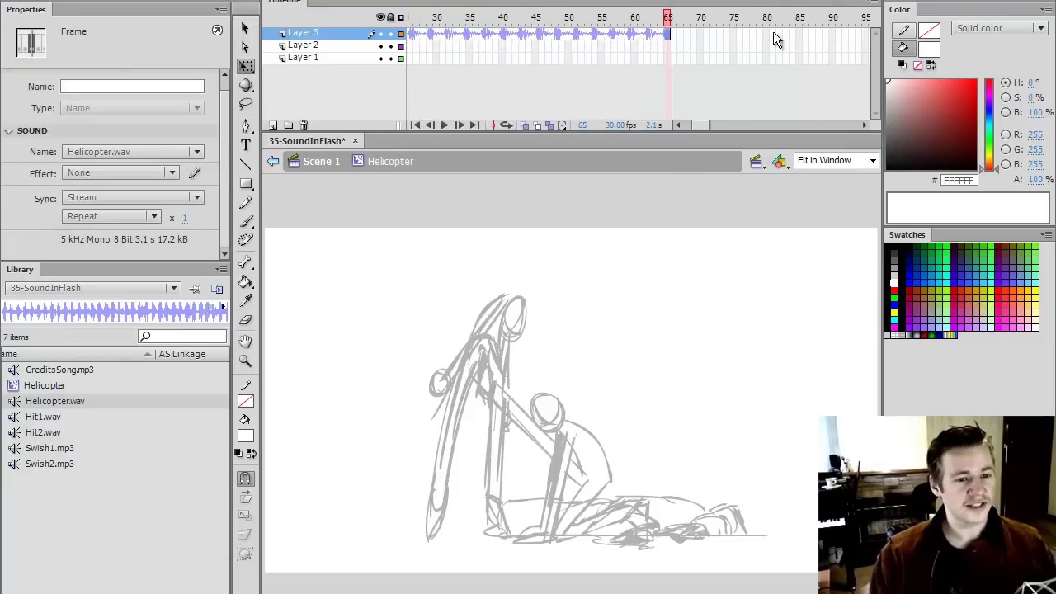
click(779, 35)
drag(784, 36, 707, 32)
key(F5)
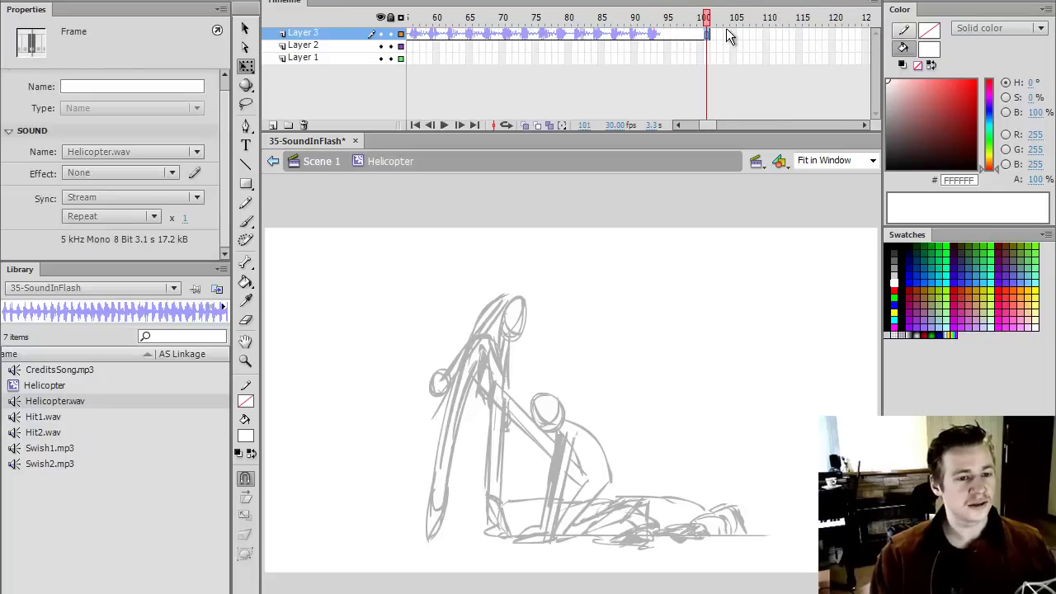
click(659, 31)
key(shift+F5)
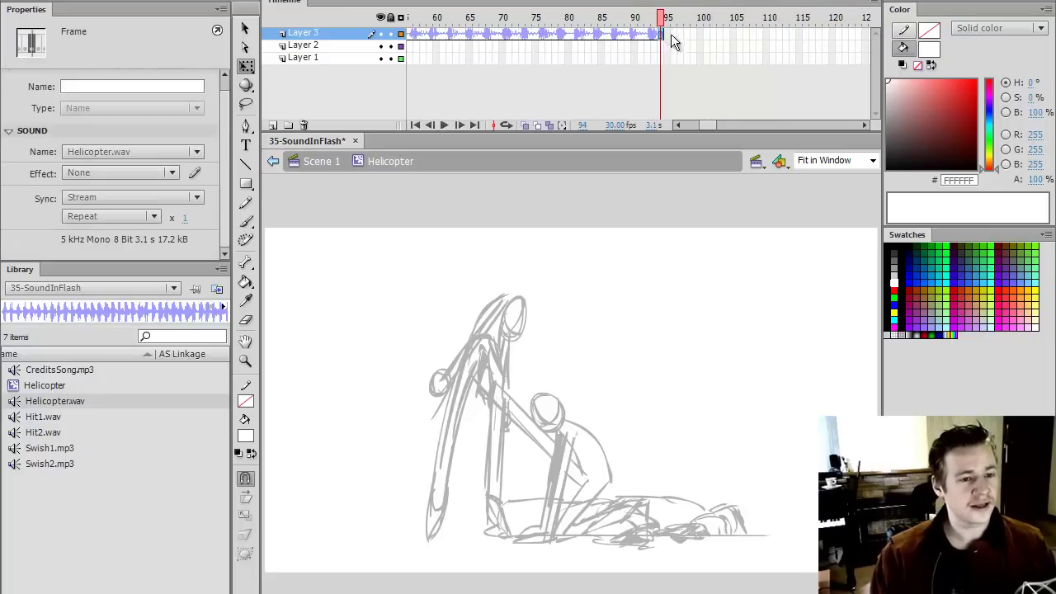
Copy the four rotor frames on Layers 1 and 2 and paste them at frames 5 and 9
click(629, 42)
scroll(585, 115, left, 5)
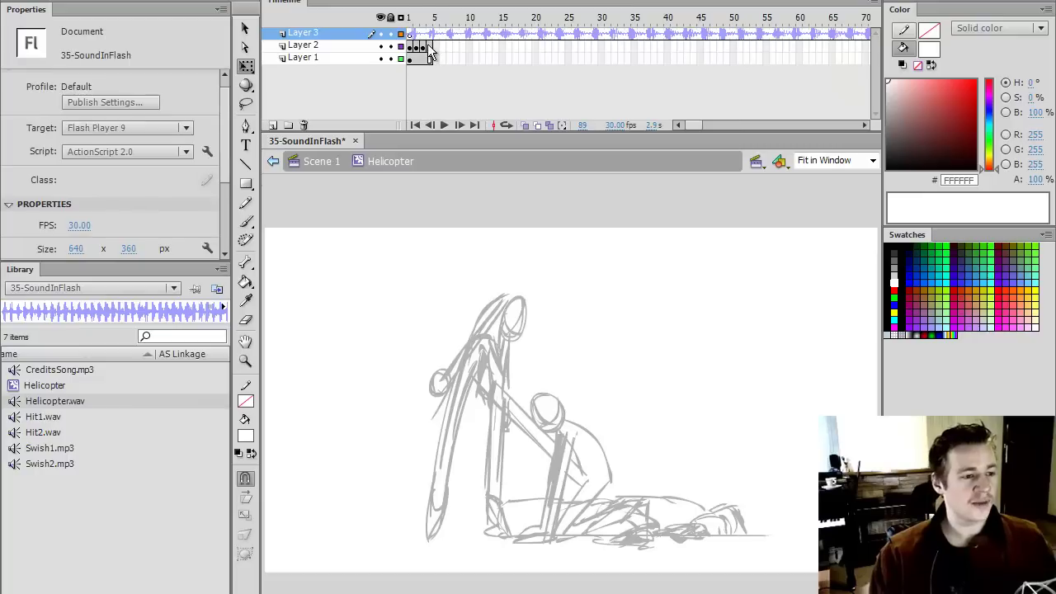
click(413, 62)
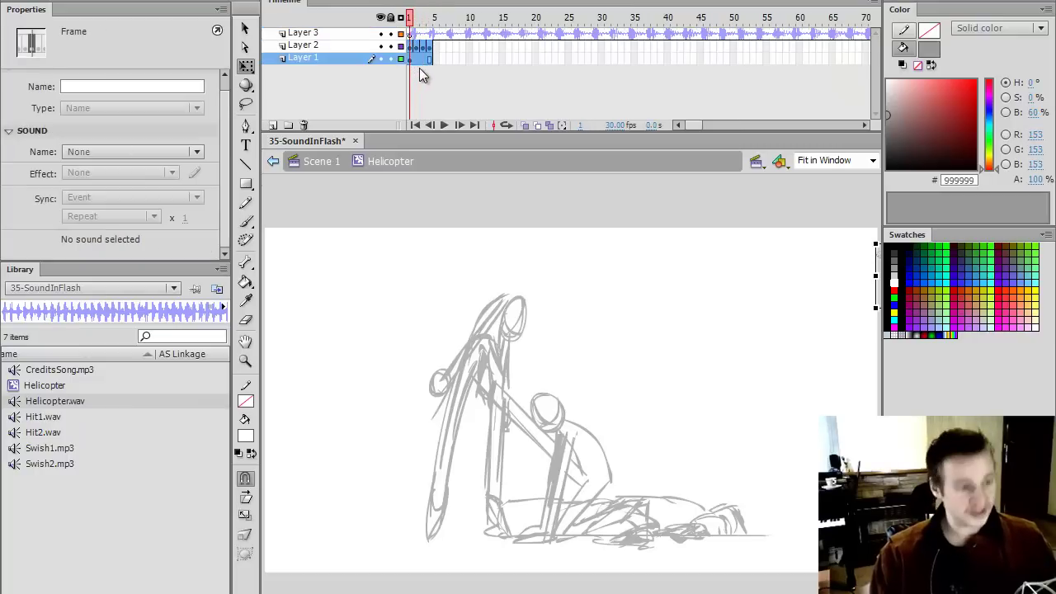
click(438, 44)
key(F6)
click(461, 61)
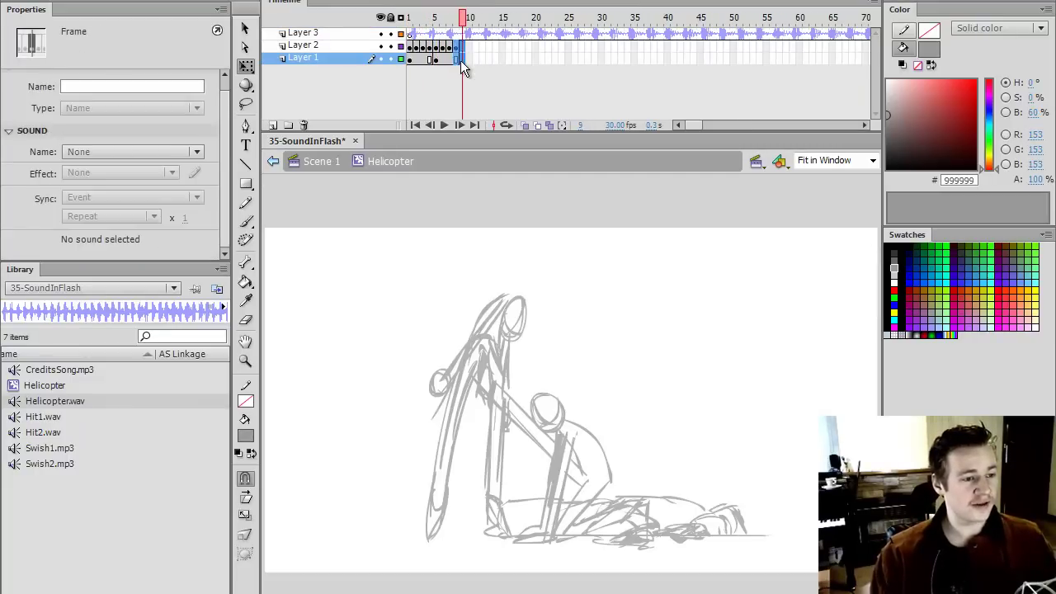
click(471, 52)
key(F6)
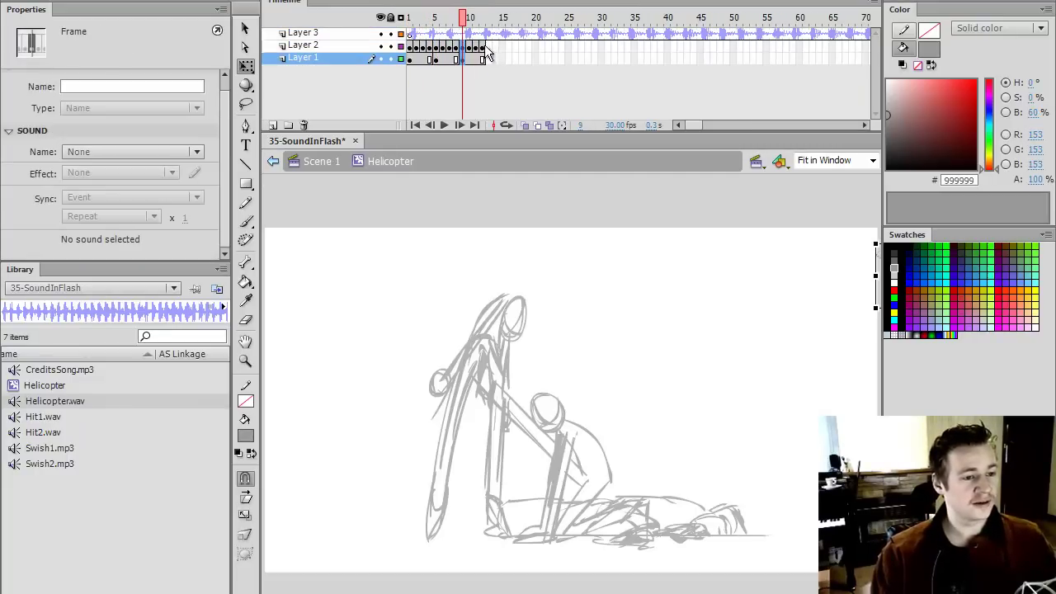
Duplicate the 12 rotor frames on Layers 1 and 2 at frame 13, and the resulting 24 frames at frame 25
drag(486, 48, 413, 77)
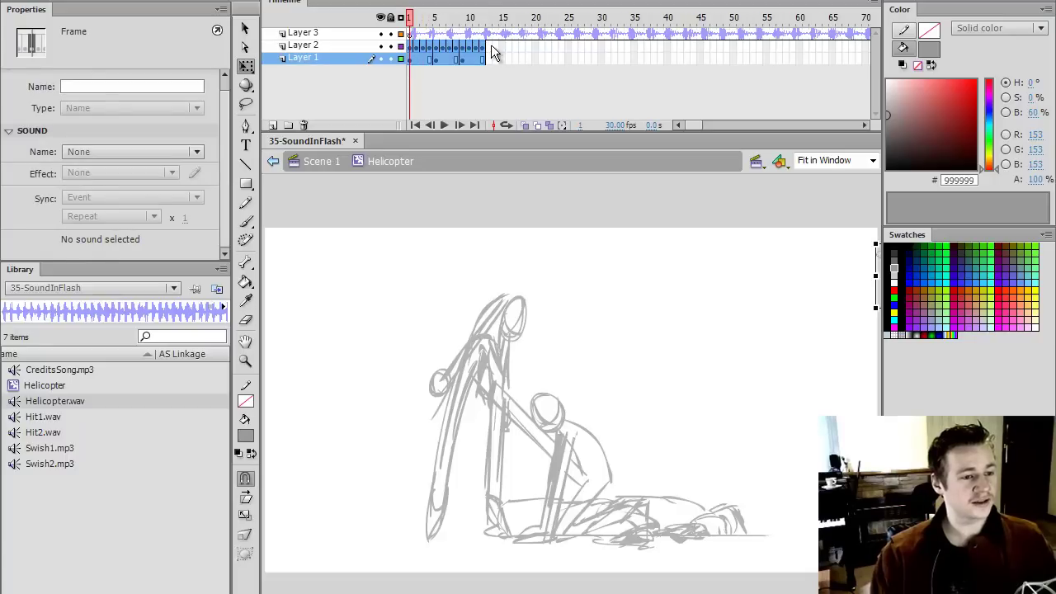
click(491, 51)
key(ctrl+alt+v)
drag(558, 51, 421, 98)
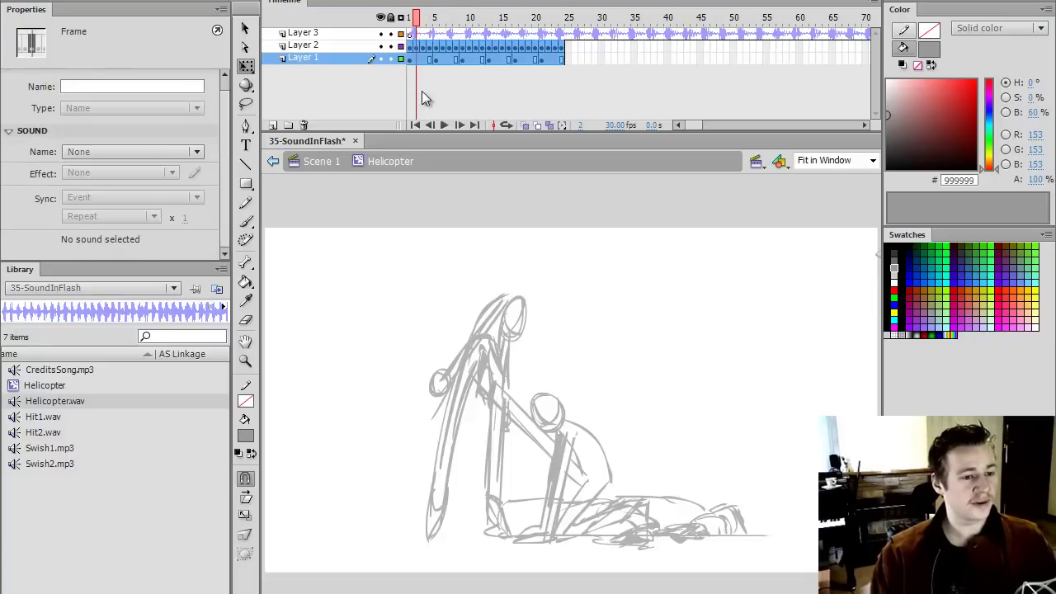
click(570, 46)
key(ctrl+alt+v)
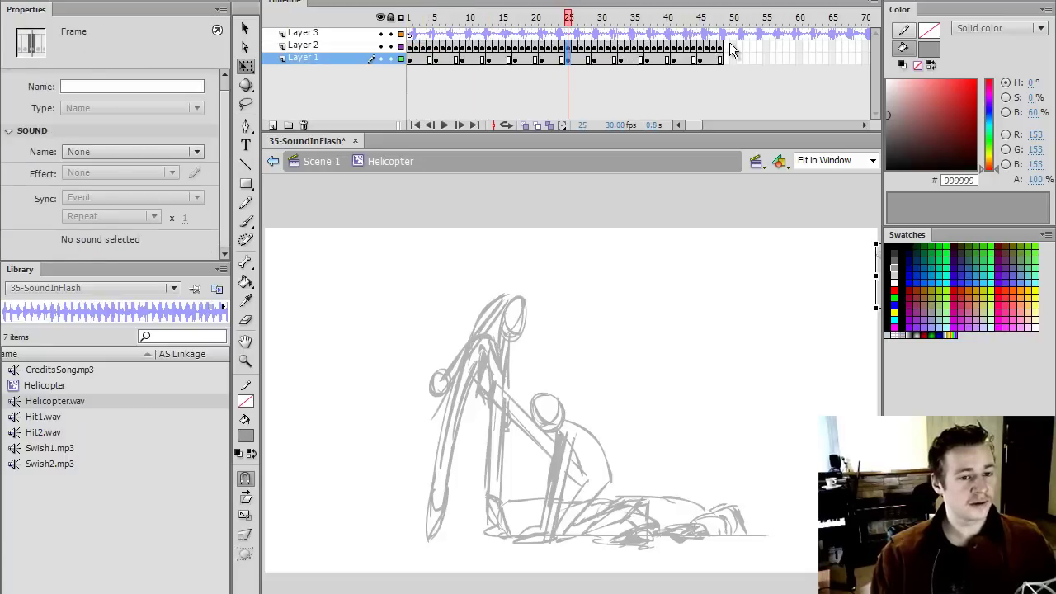
Paste the 24-frame rotor block on Layers 1 and 2 at frames 49 and 73
click(729, 58)
key(ctrl+alt+v)
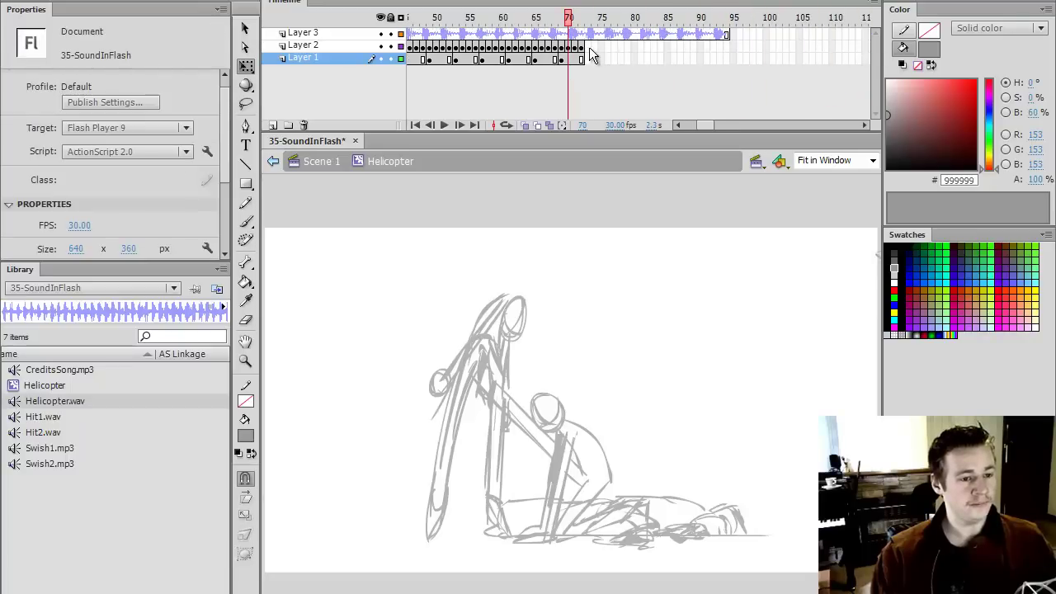
click(588, 47)
key(ctrl+alt+v)
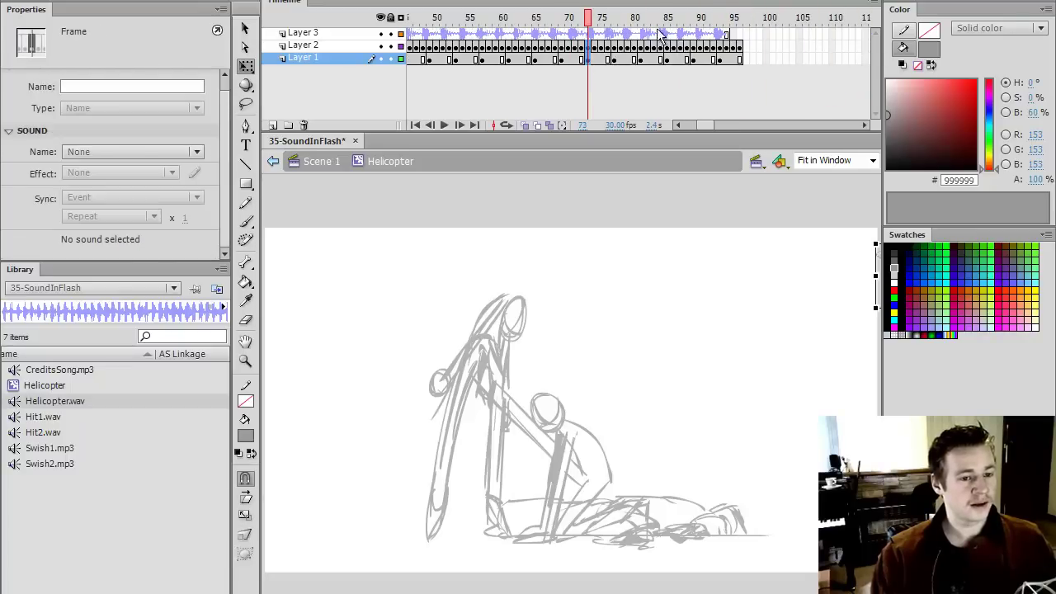
Remove the surplus rotor frames on Layers 1 and 2 so both layers end at frame 94 with the sound
click(725, 47)
drag(725, 47, 739, 56)
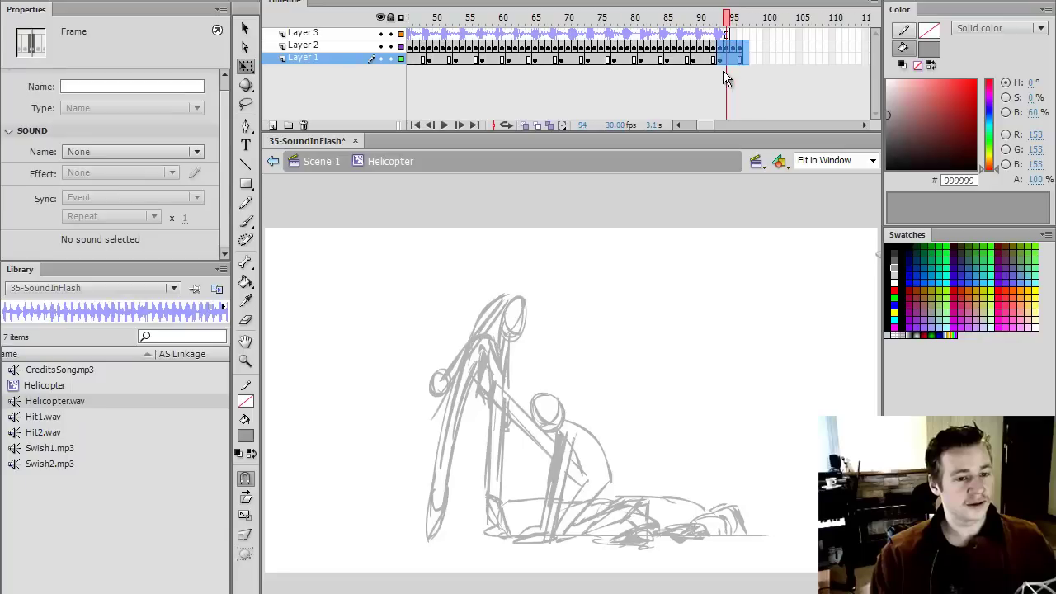
key(shift+F5)
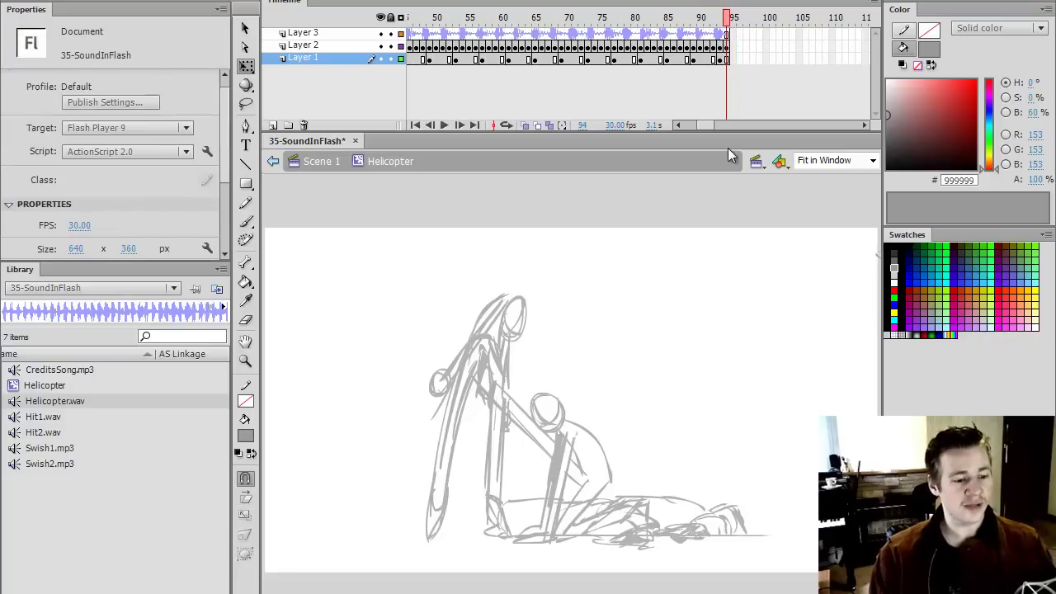
Play the extended Helicopter symbol, test the movie to hear its looping sound and close the preview
key(Return)
key(ctrl+Return)
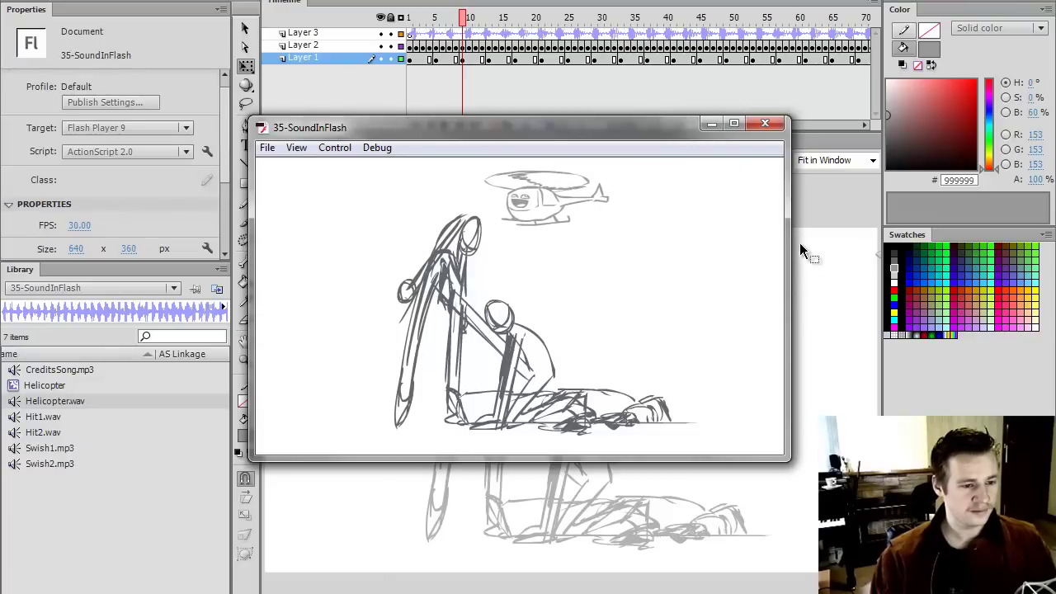
click(765, 123)
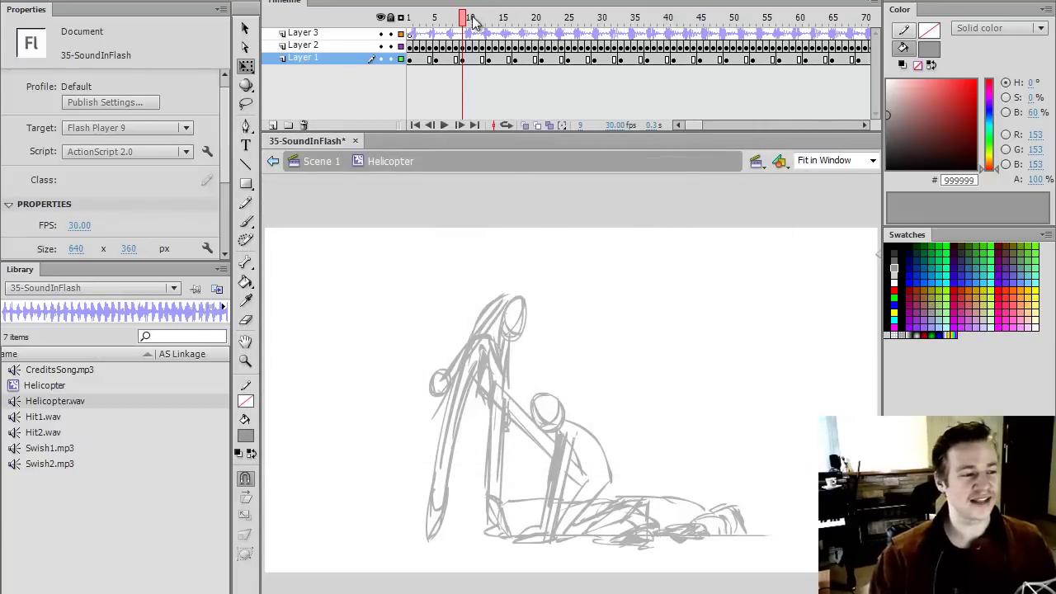
Review the beginning and end of the extended Helicopter symbol timeline
drag(474, 18, 397, 20)
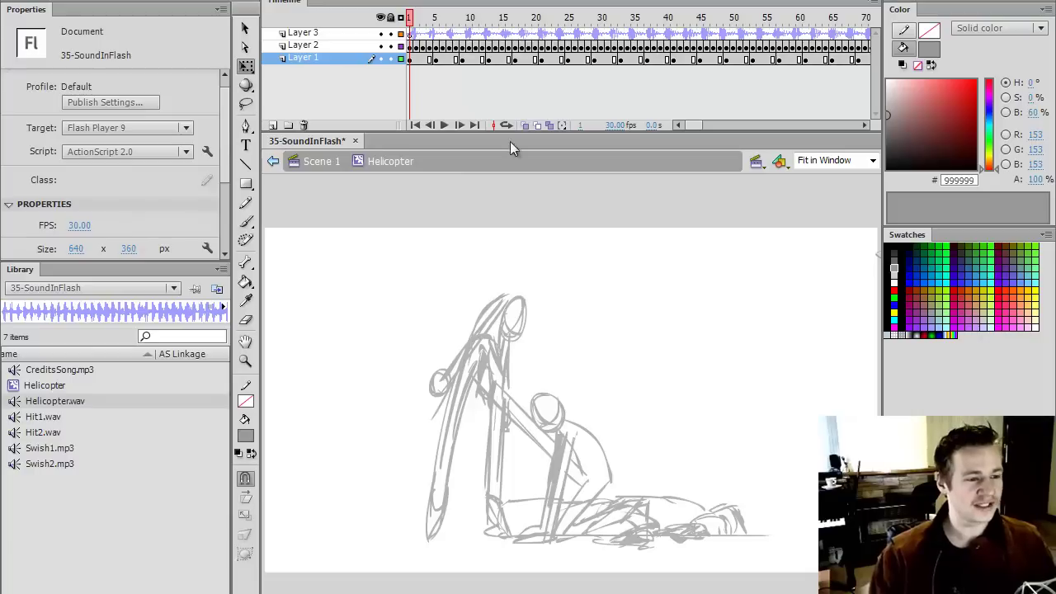
click(456, 17)
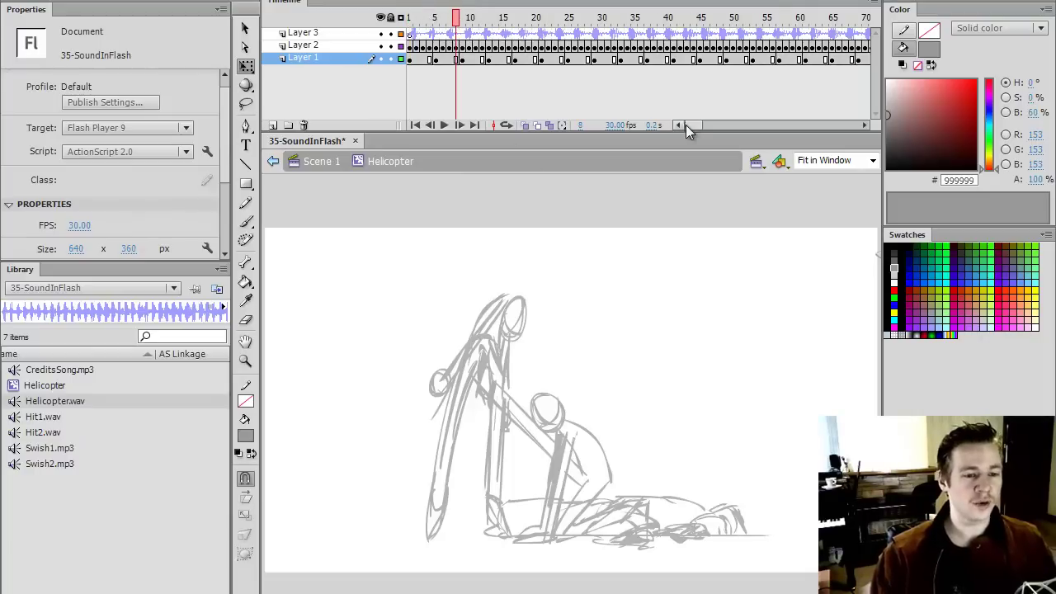
drag(700, 125, 668, 128)
click(789, 59)
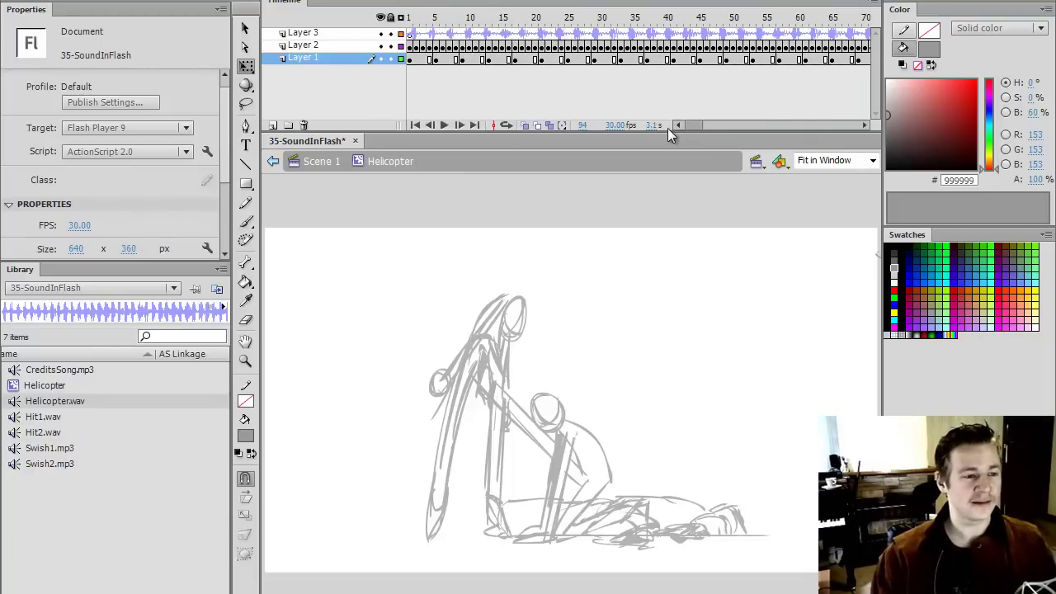
Examine the Helicopter.wav sound settings on Layer 3's opening frames and return to Scene 1
click(416, 33)
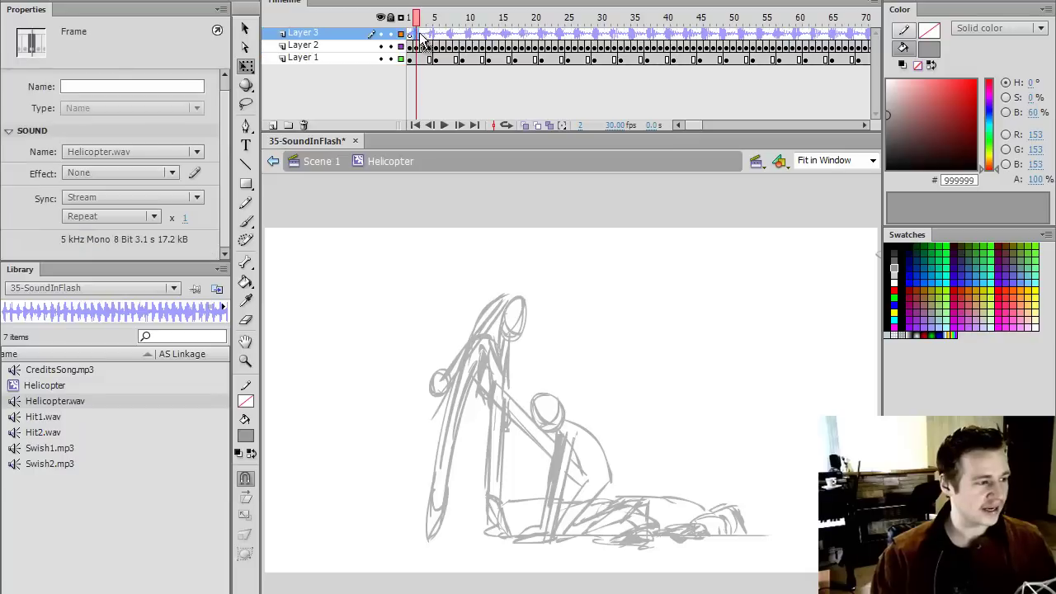
click(81, 196)
click(448, 213)
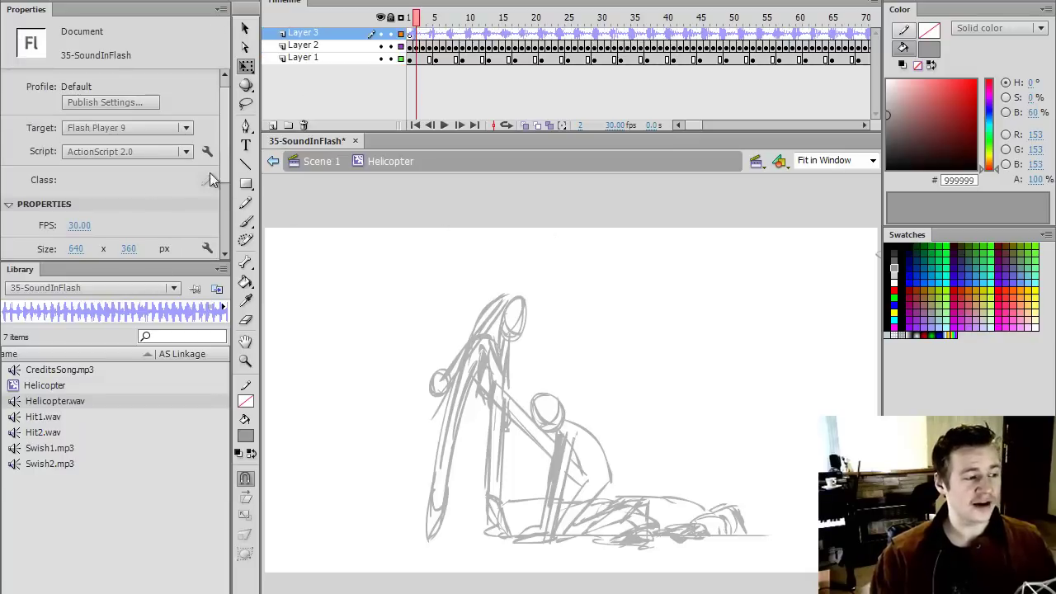
click(422, 34)
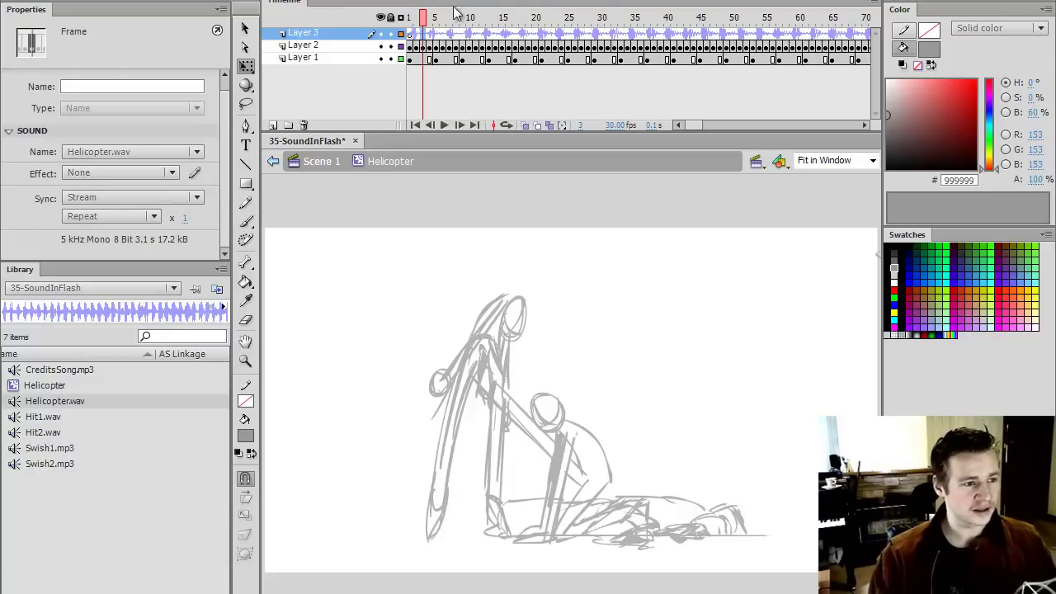
click(416, 37)
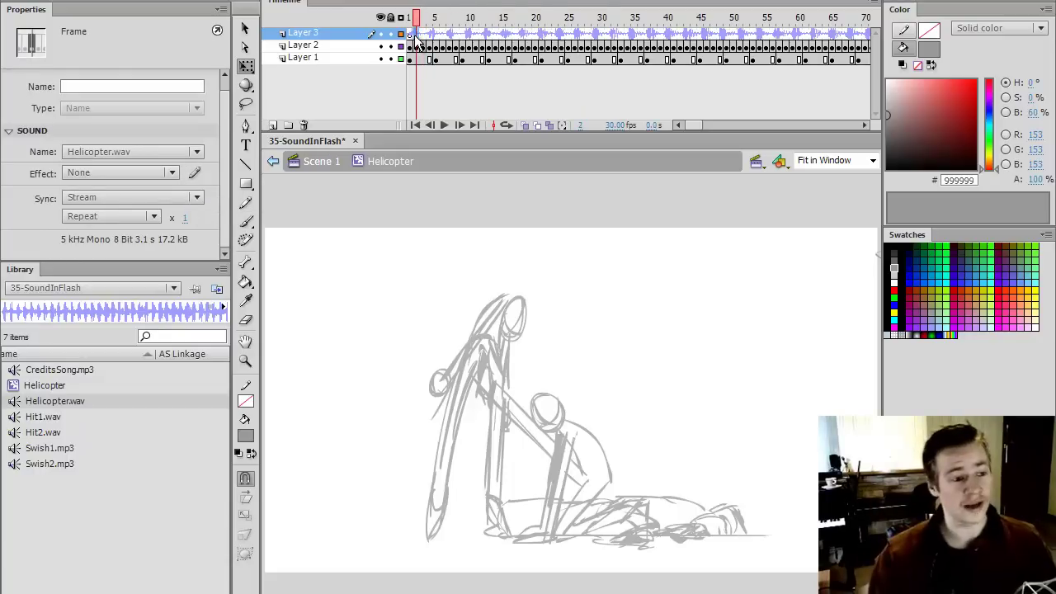
key(period)
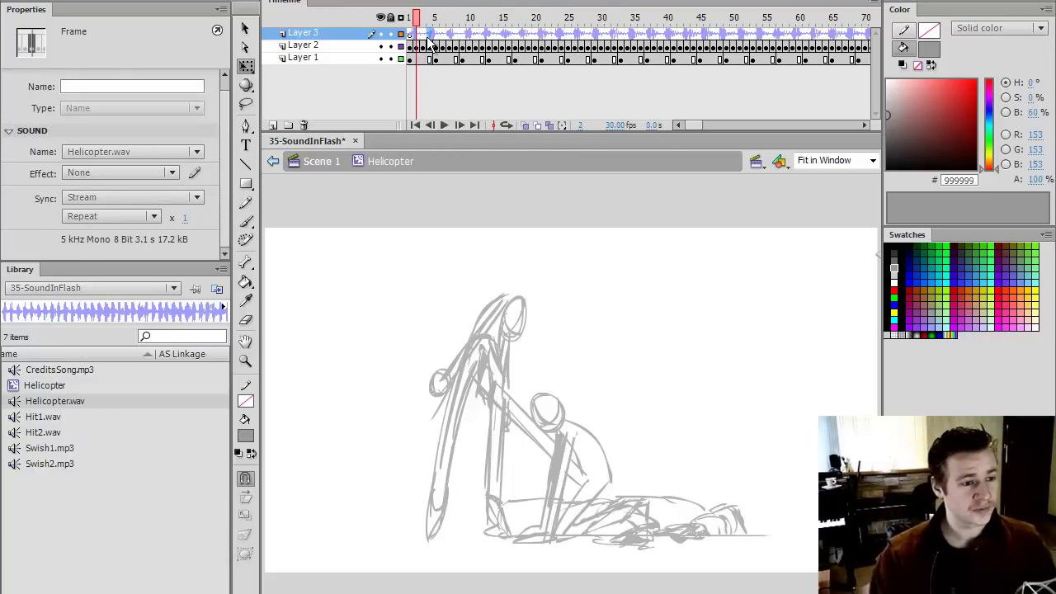
key(period)
click(424, 36)
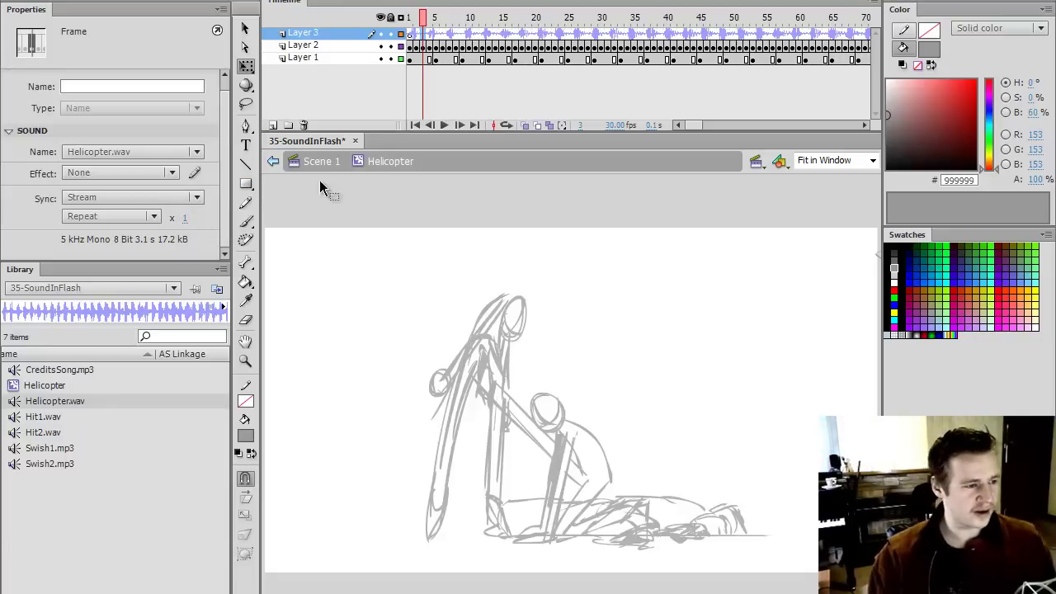
click(275, 161)
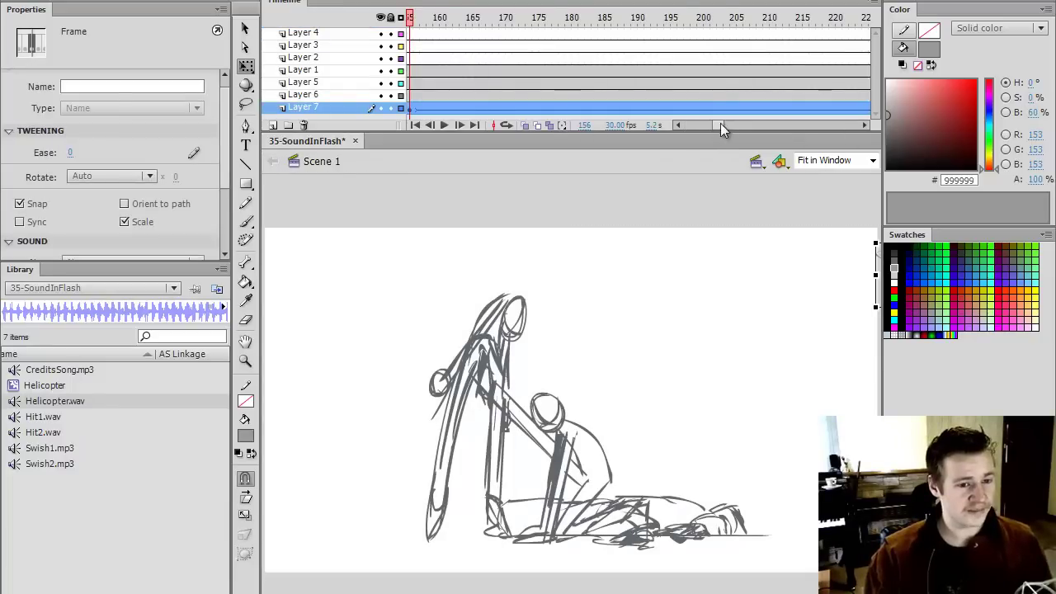
Play the opening of Scene 1 and review the main timeline around frame 320 and the end of the credits frames
drag(720, 125, 687, 121)
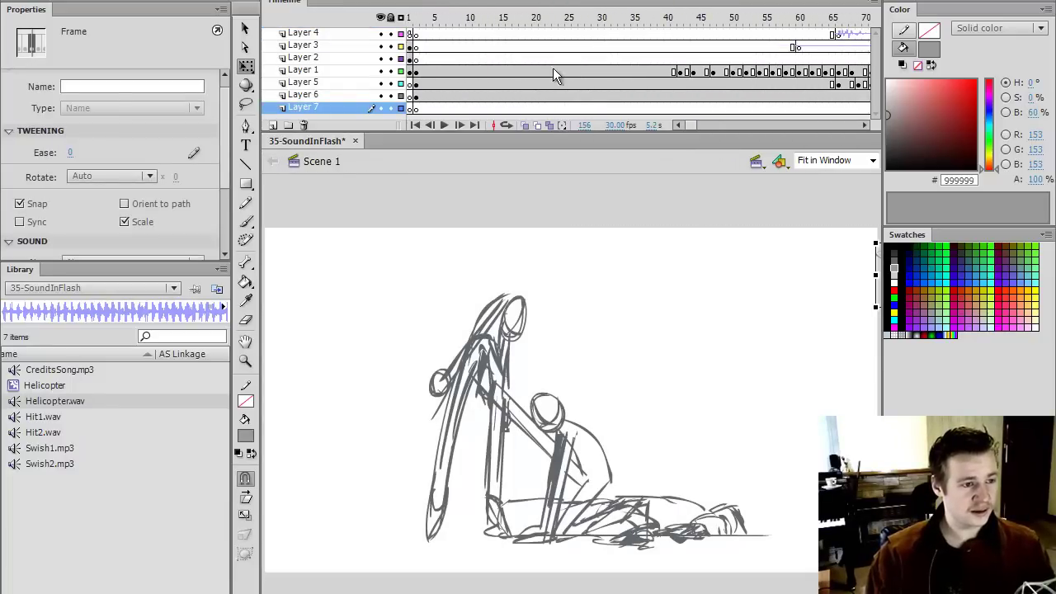
click(419, 20)
key(Return)
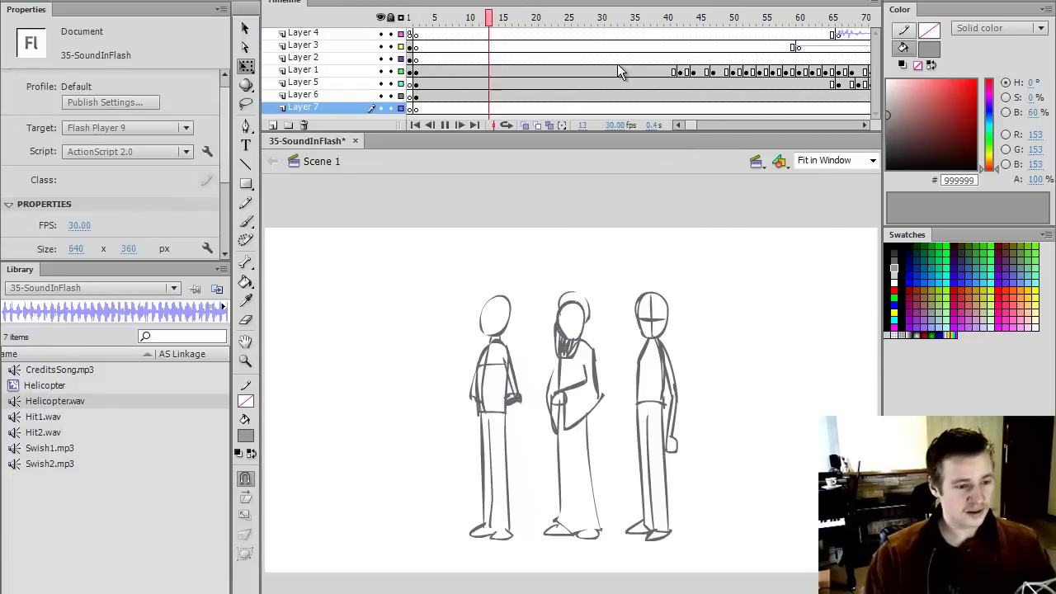
drag(692, 125, 737, 125)
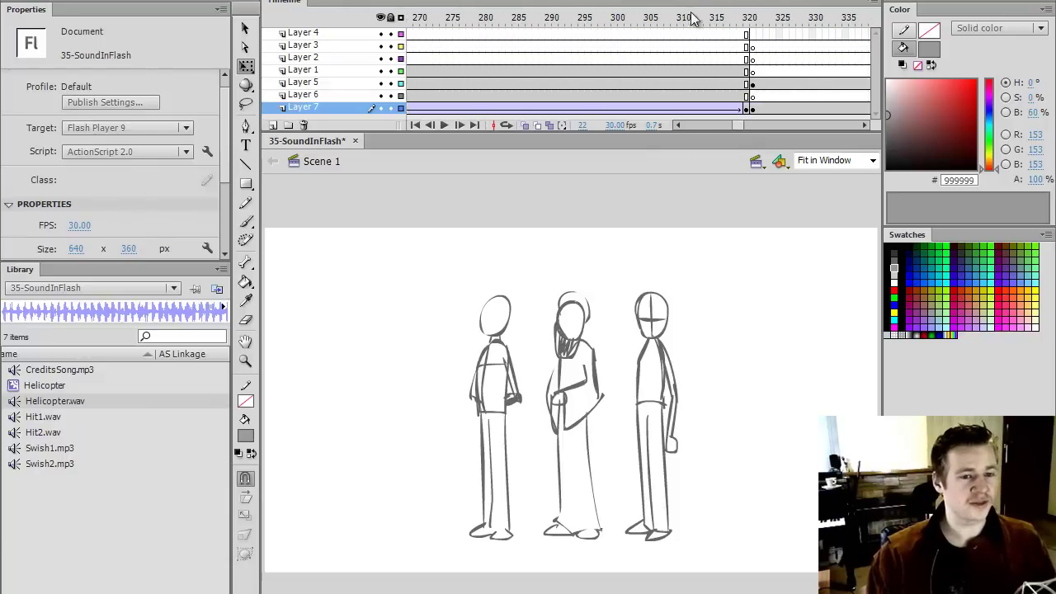
drag(718, 18, 751, 31)
click(747, 33)
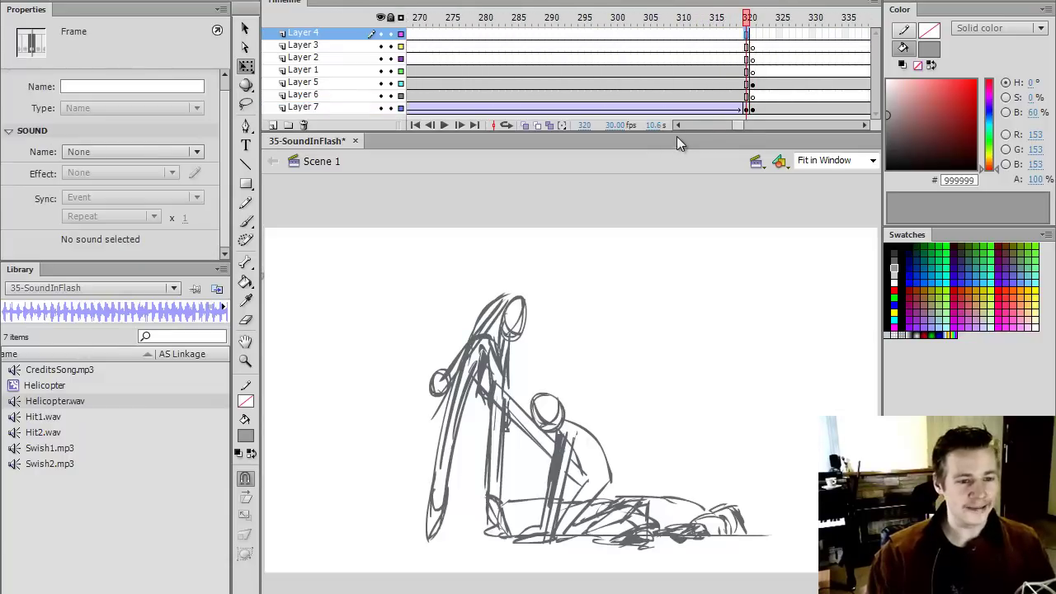
drag(738, 124, 756, 118)
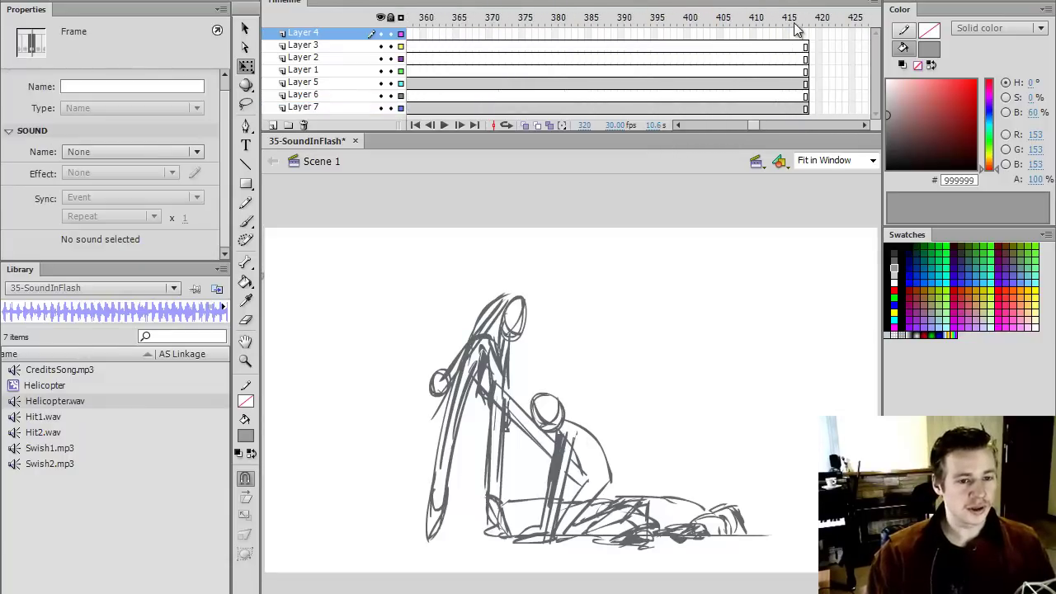
Extend Layer 4 into the credits and remove surplus credits frames so every layer of Scene 1 ends at frame 322
click(807, 42)
mouse_move(806, 21)
mouse_down()
mouse_move(449, 130)
mouse_move(504, 161)
mouse_move(488, 129)
mouse_move(426, 111)
mouse_move(459, 102)
mouse_move(426, 107)
mouse_move(504, 116)
mouse_move(646, 85)
mouse_move(479, 82)
mouse_up()
mouse_move(428, 33)
mouse_down()
mouse_move(433, 124)
mouse_move(437, 97)
mouse_move(483, 55)
mouse_move(862, 51)
mouse_move(604, 51)
mouse_move(681, 35)
mouse_move(471, 68)
mouse_move(784, 63)
mouse_move(443, 70)
mouse_move(603, 75)
mouse_up()
click(439, 108)
key(shift+F5)
click(606, 54)
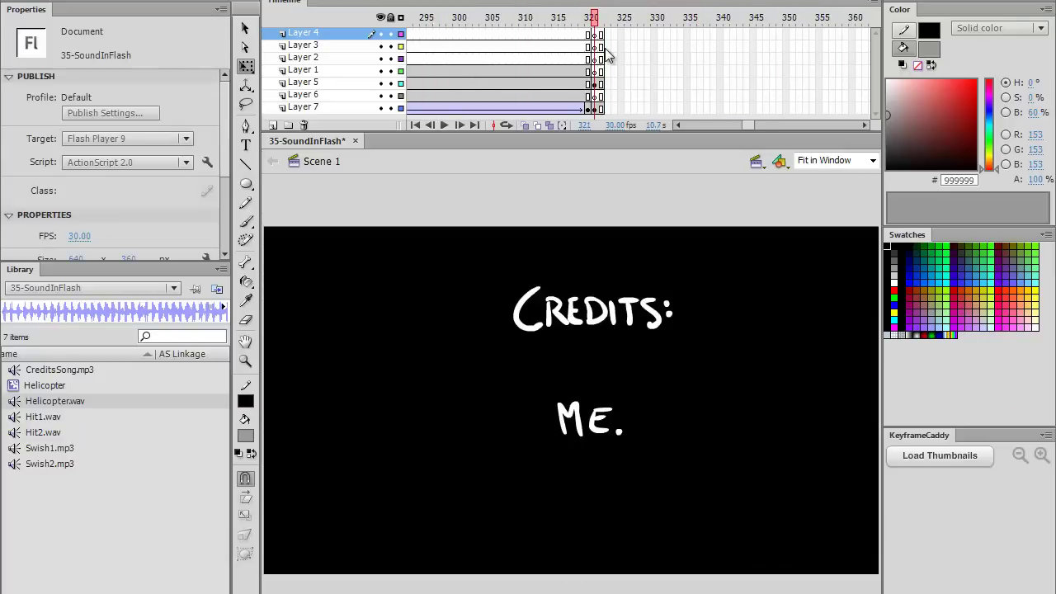
Add a keyframe on Layer 4 at frame 322 with the frame script stop(); and close the script editor
key(Return)
key(period)
key(alt+w)
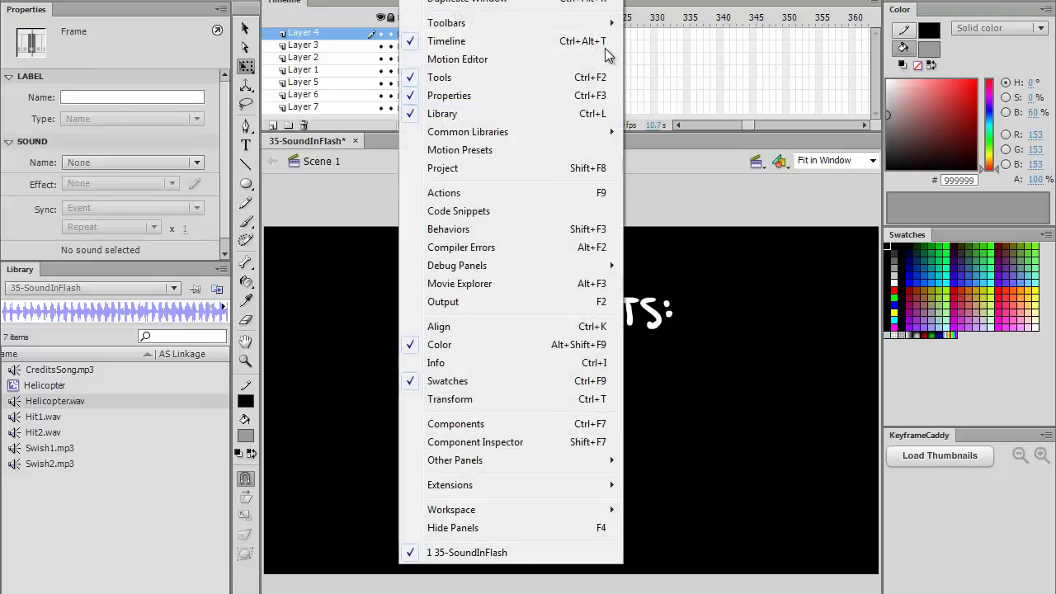
key(Down)
key(Down)
key(Down)
key(Down)
key(Down)
key(Down)
key(Down)
key(Down)
key(Down)
key(Down)
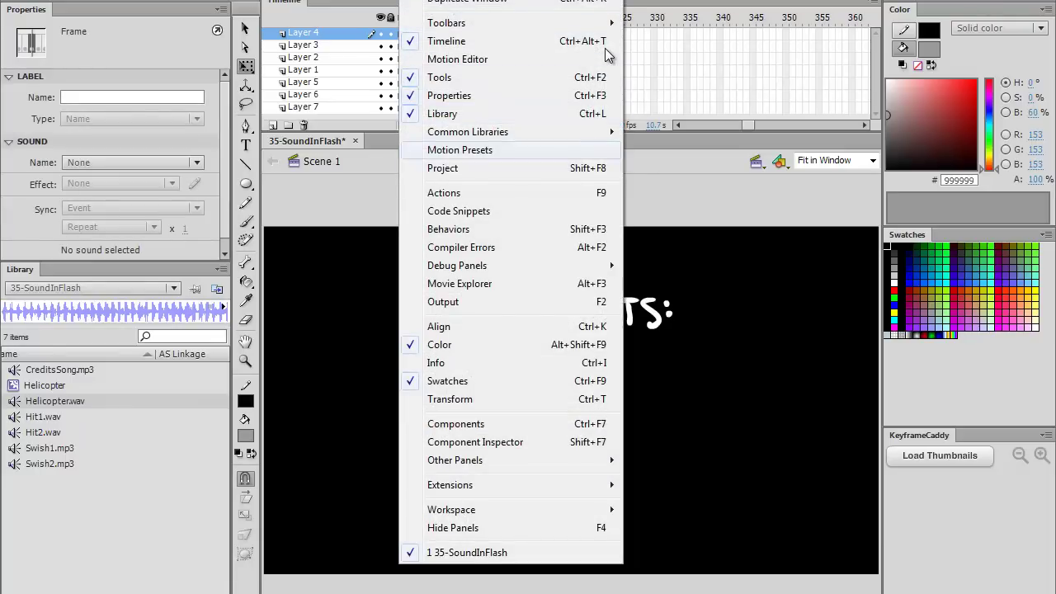
key(Return)
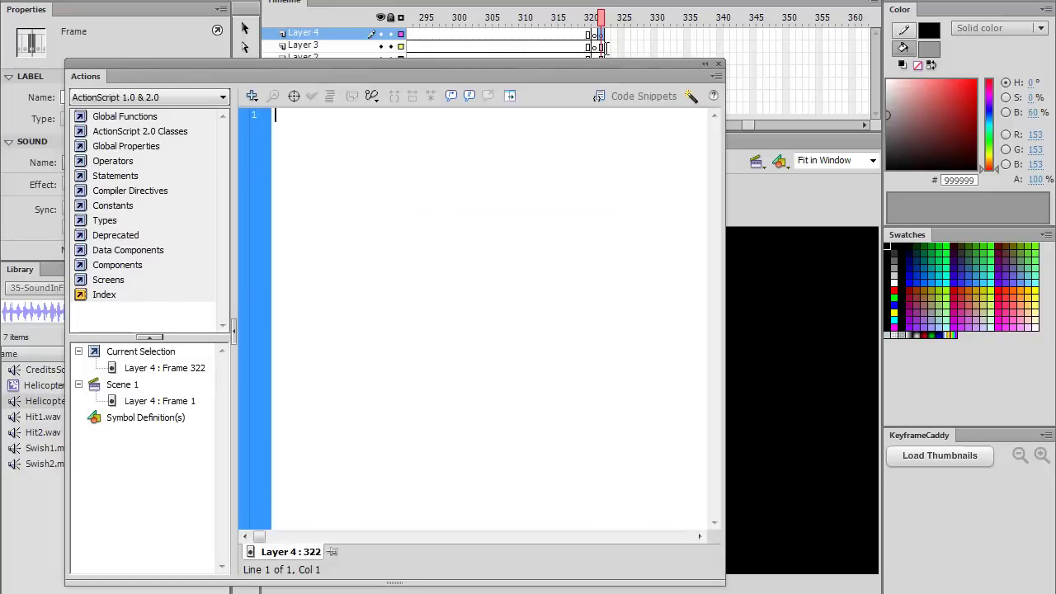
text(stop)
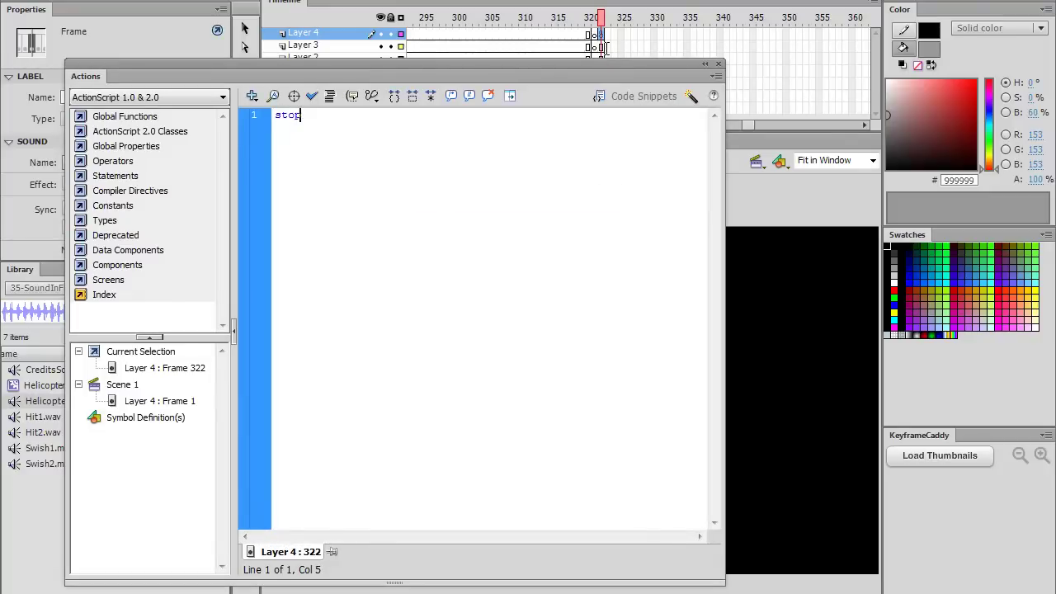
text(();)
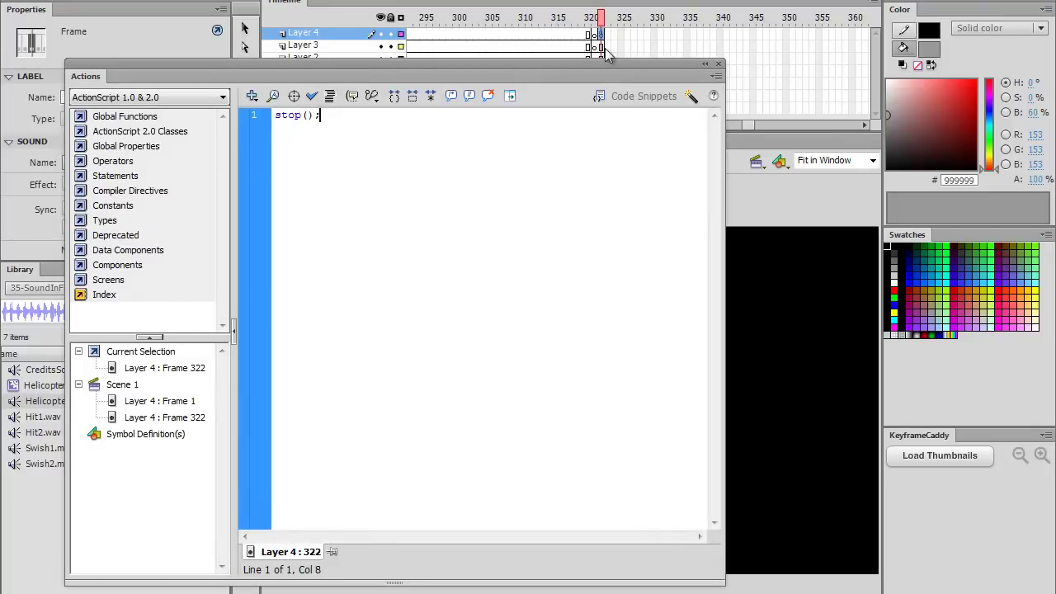
key(F9)
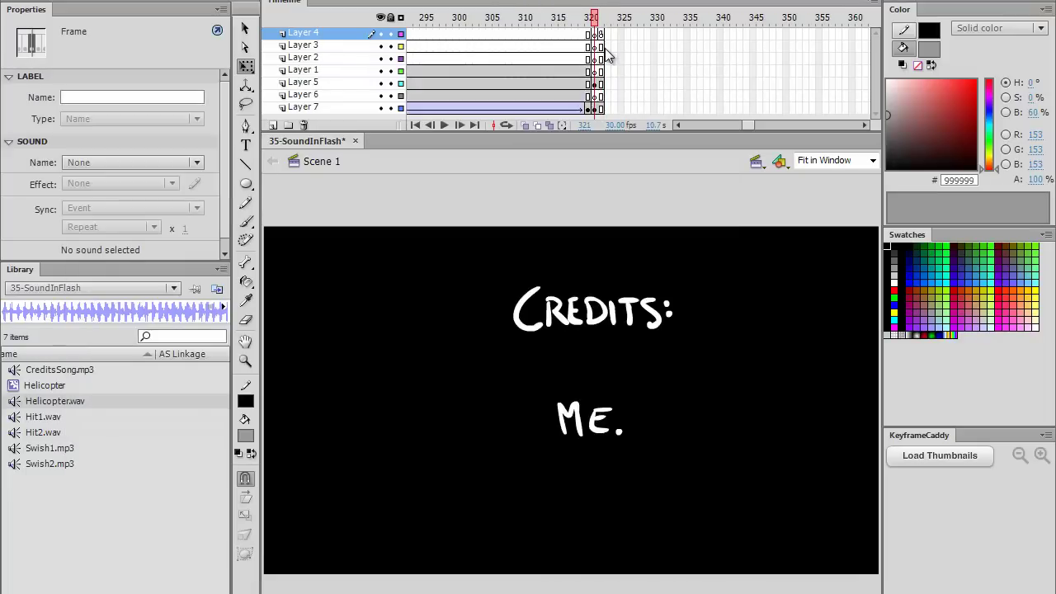
Add CreditsSong.mp3 to a keyframe on Layer 3 at frame 322 with its sync set to Event
click(605, 51)
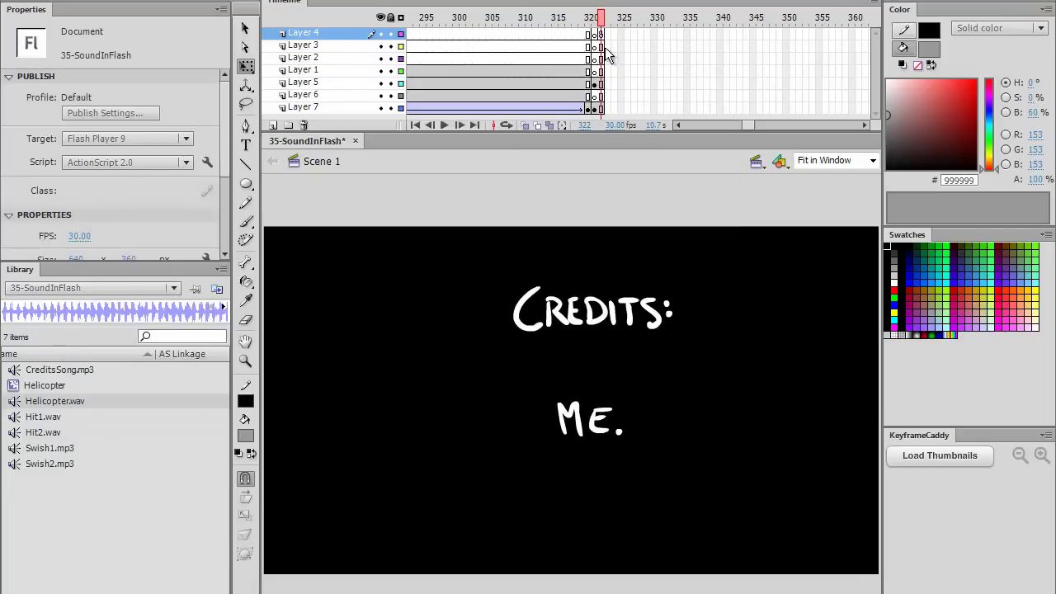
click(605, 47)
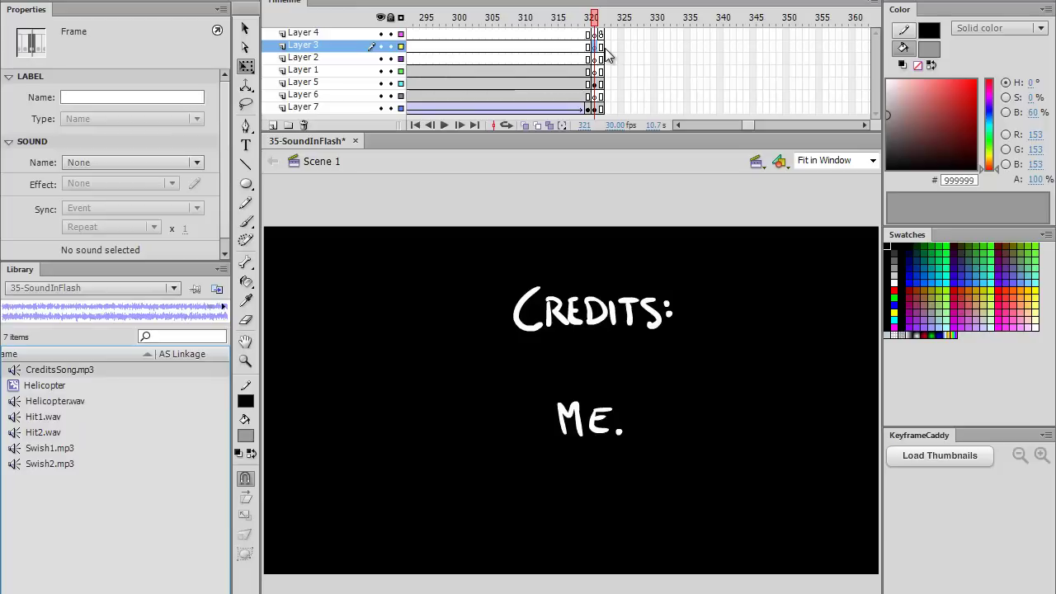
click(609, 59)
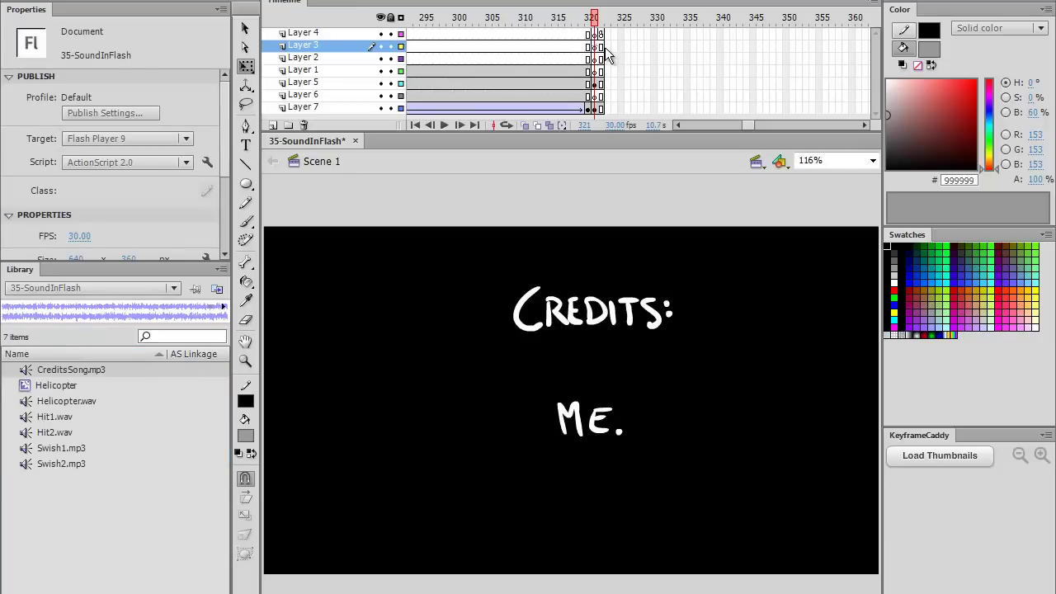
click(604, 47)
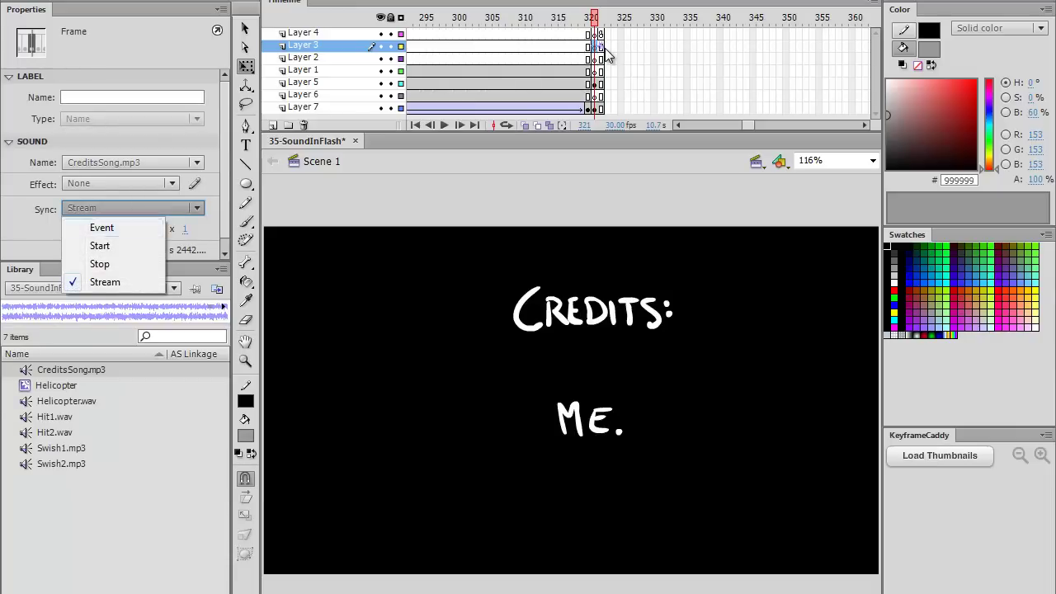
click(606, 54)
click(608, 54)
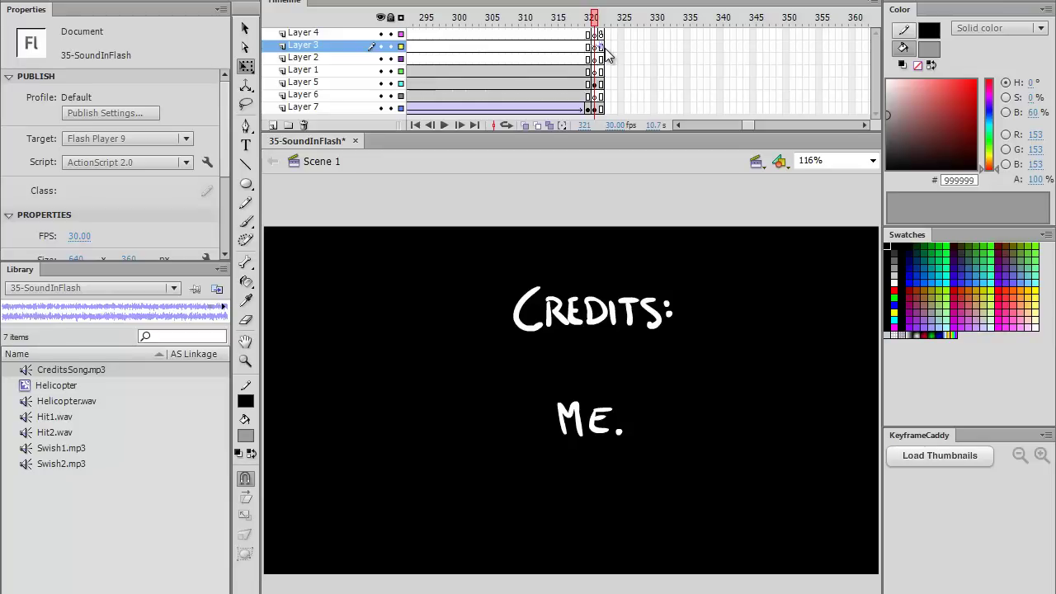
click(607, 54)
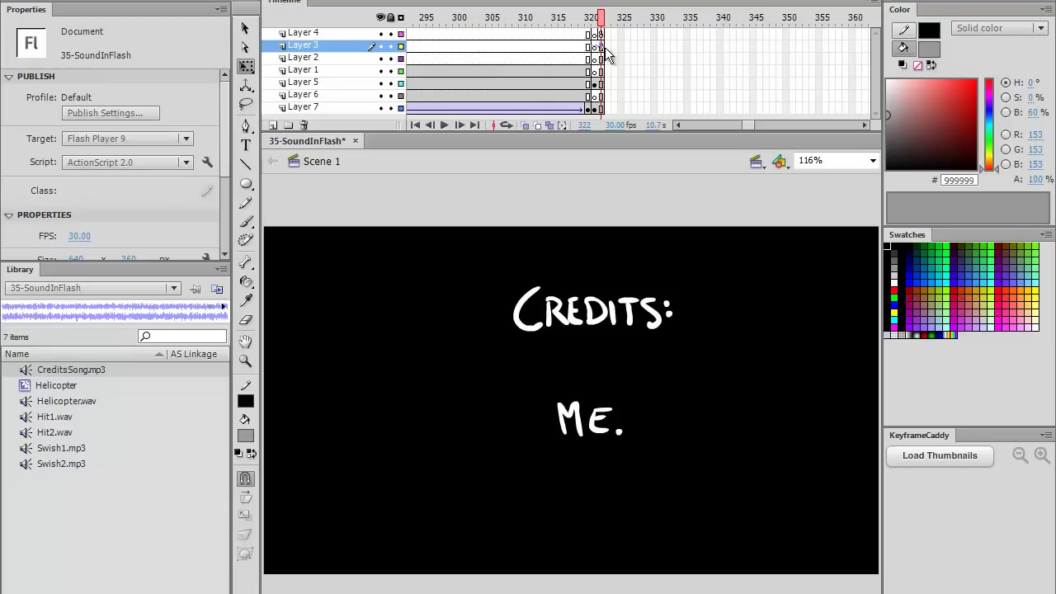
click(608, 54)
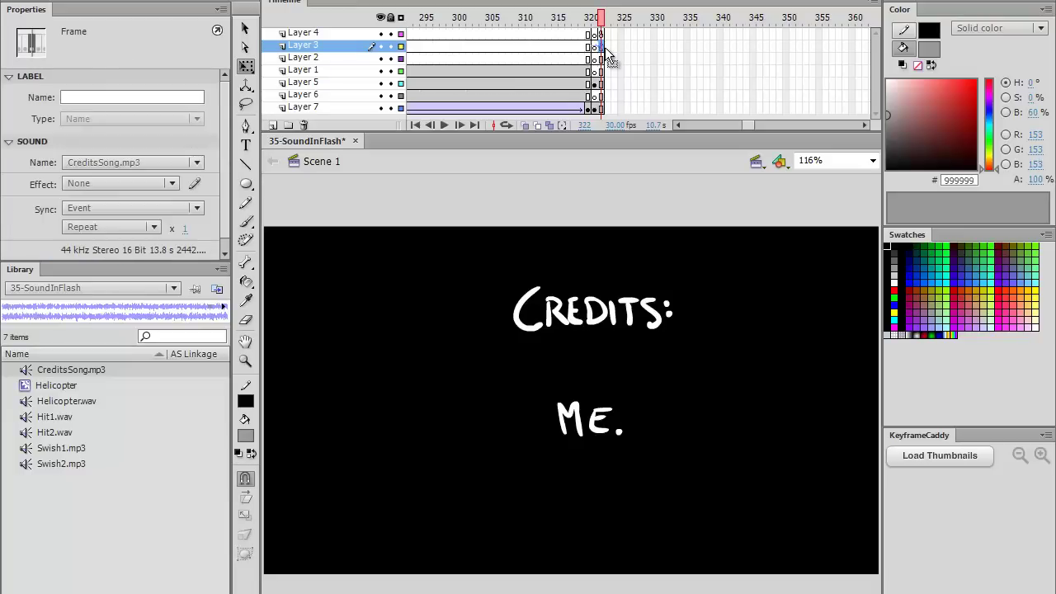
Test the movie to hear the credits song, close the preview and replay the Scene 1 timeline
key(ctrl+Return)
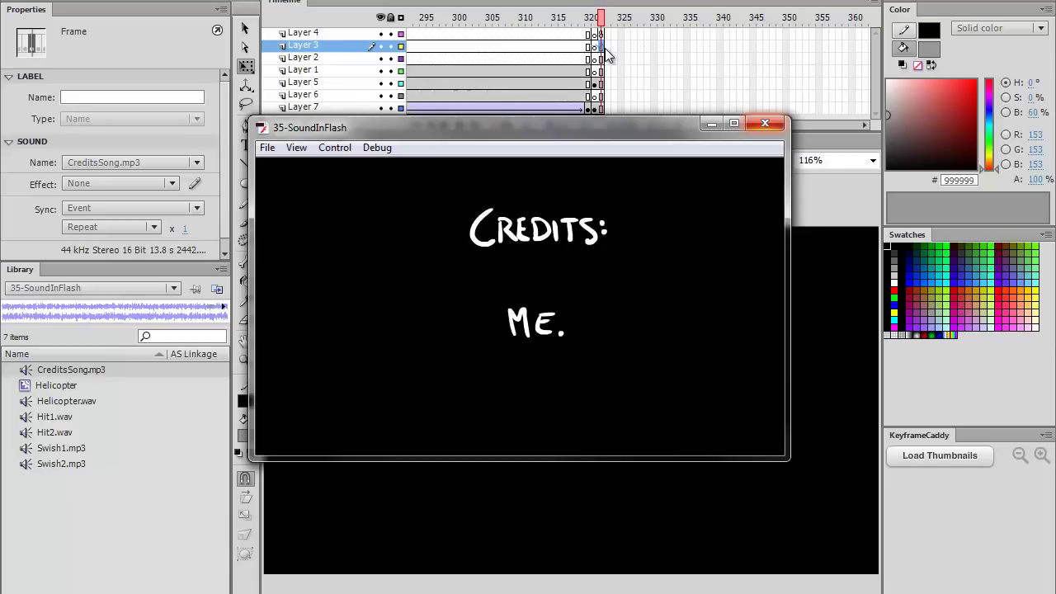
key(ctrl+w)
key(comma)
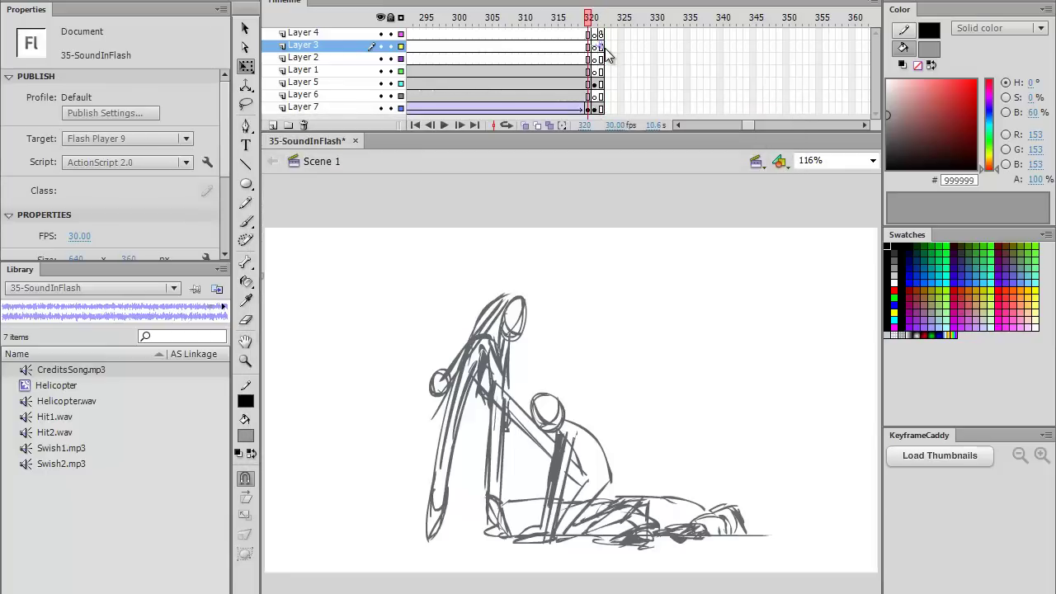
key(comma)
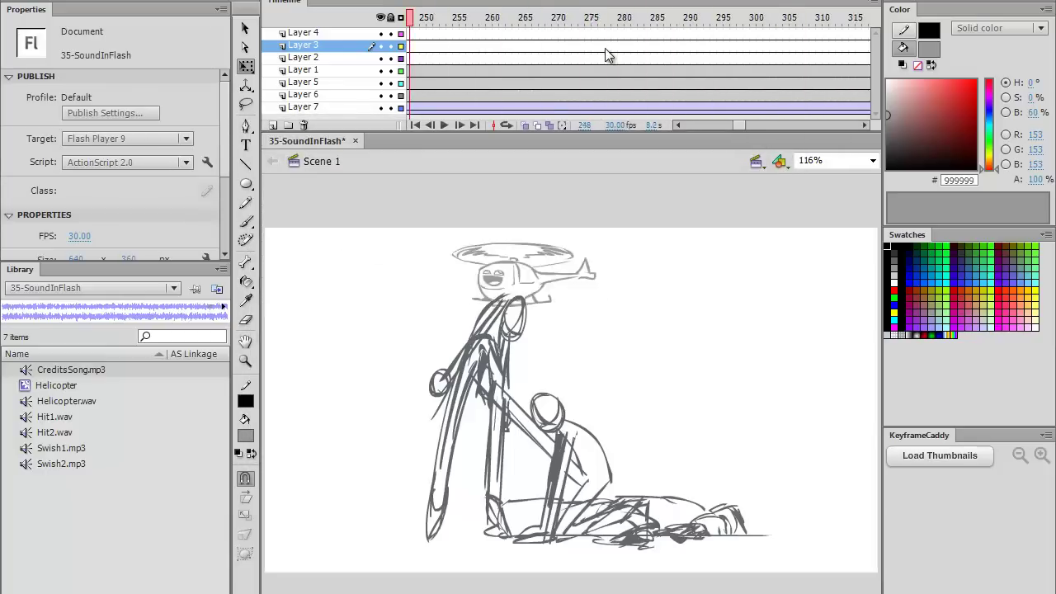
key(Return)
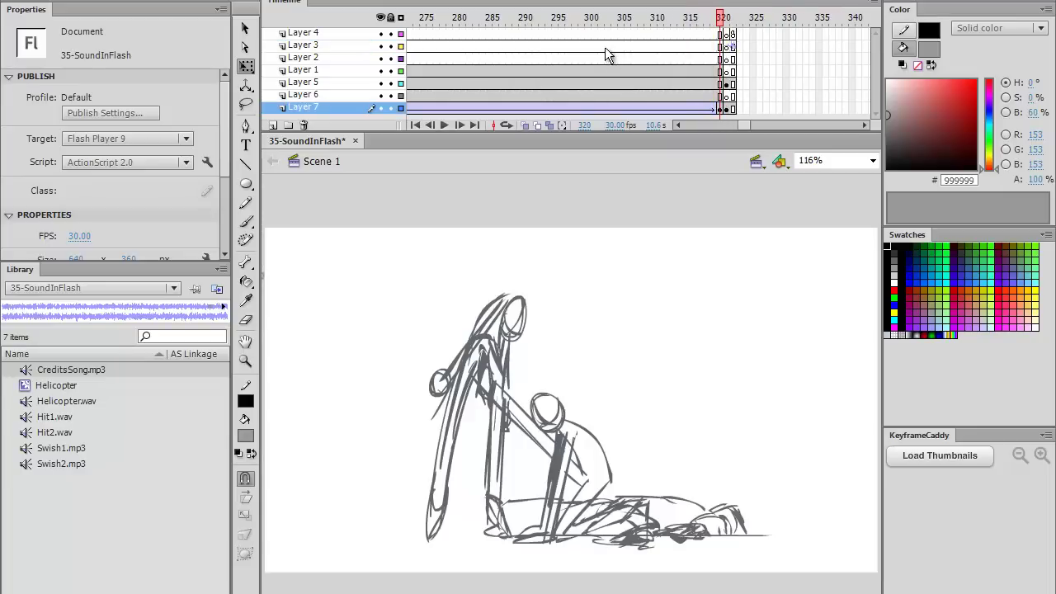
key(shift+comma)
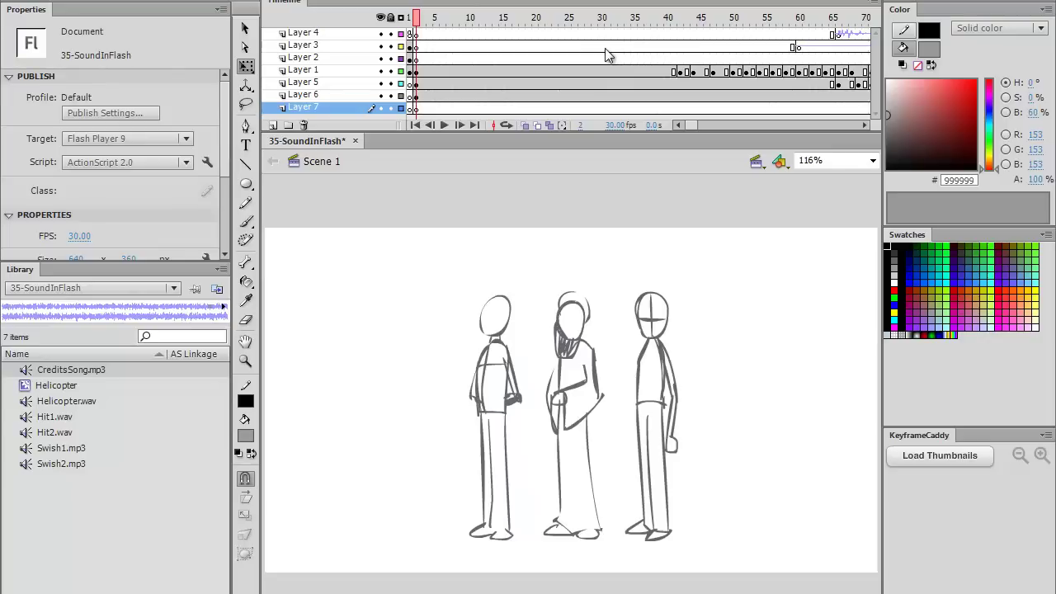
key(Return)
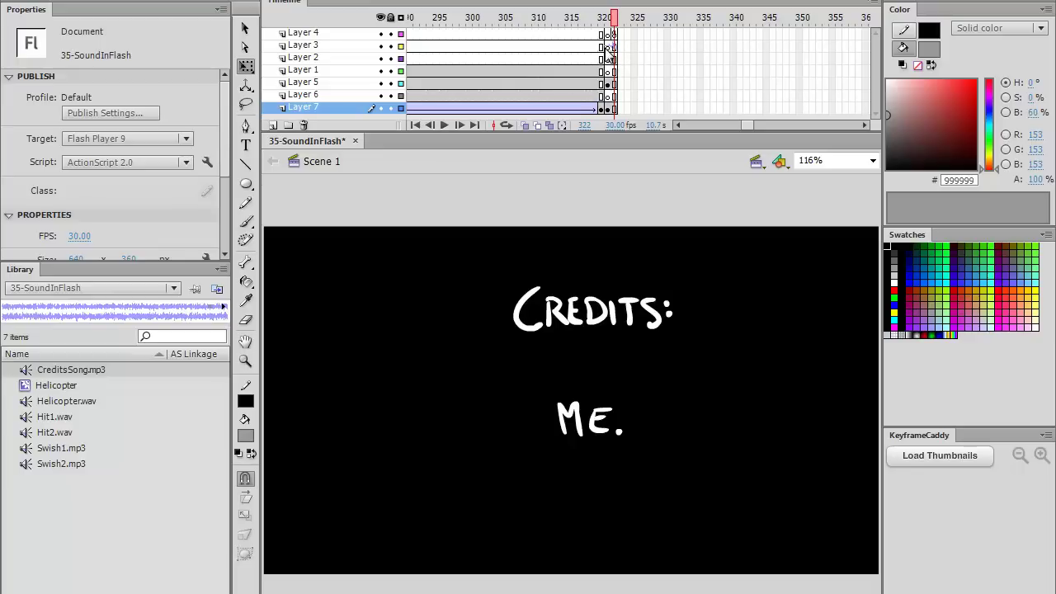
key(Return)
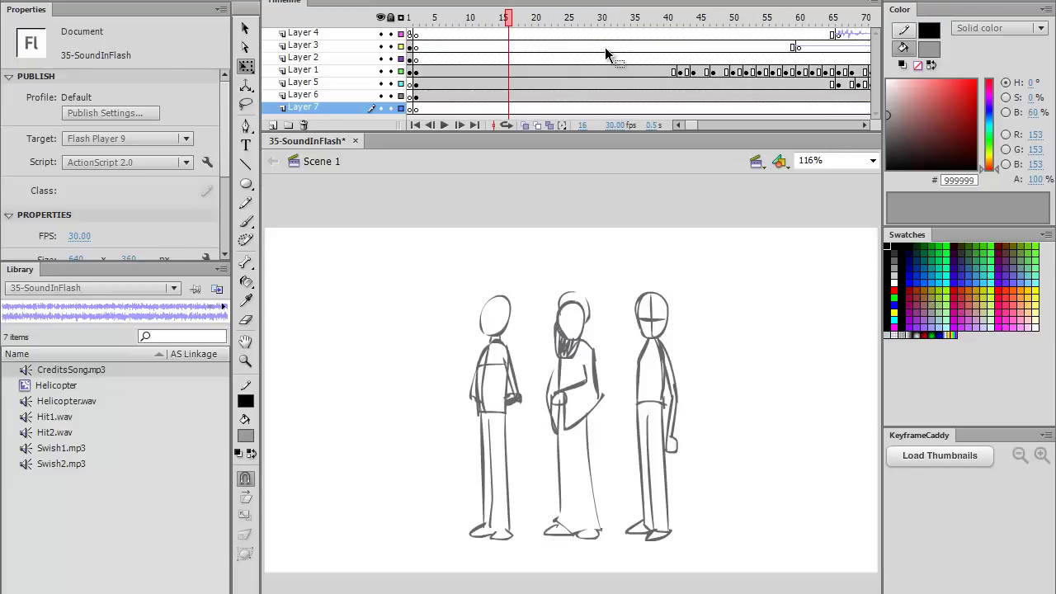
Save the document and open its Publish Settings
key(ctrl+s)
key(alt+f)
key(Down)
key(Down)
key(Down)
key(Down)
key(Down)
key(Down)
key(Down)
key(Down)
key(Down)
key(Down)
key(Down)
key(Down)
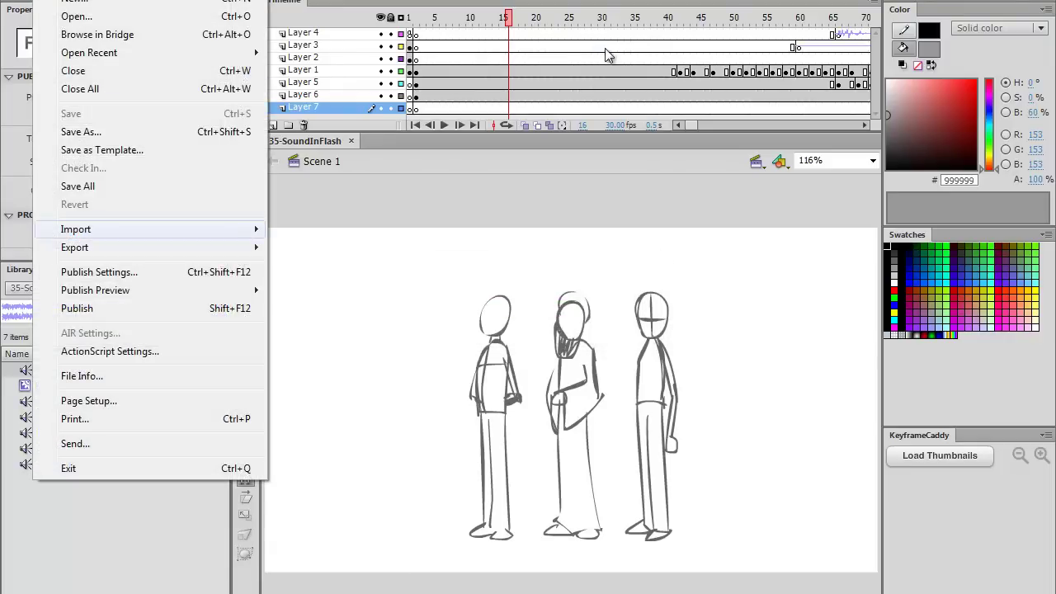
key(Return)
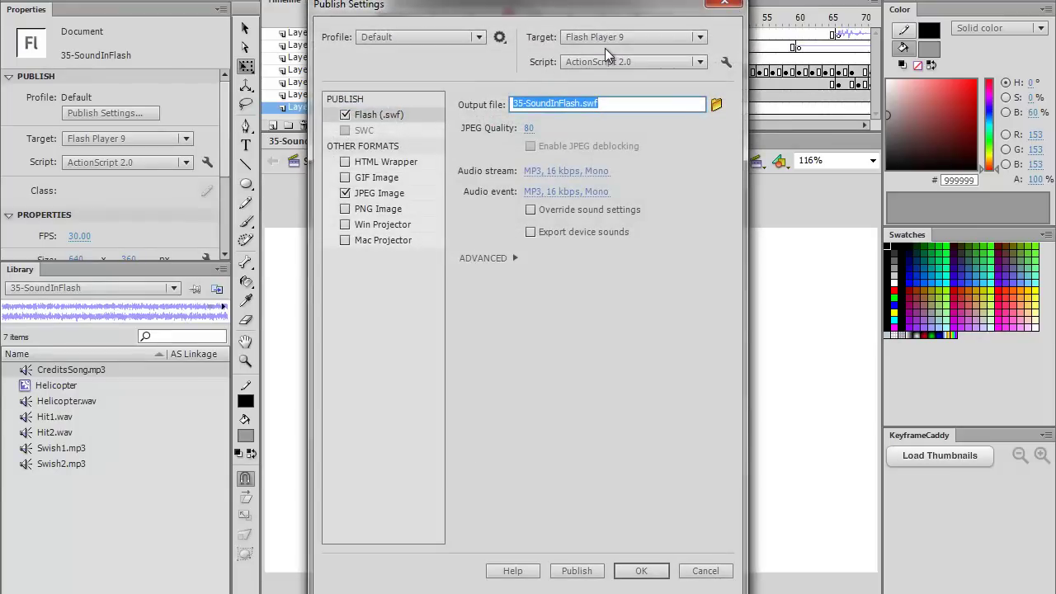
Set the audio stream to MP3 at 80 kbps with stereo-to-mono conversion turned off
key(shift+Tab)
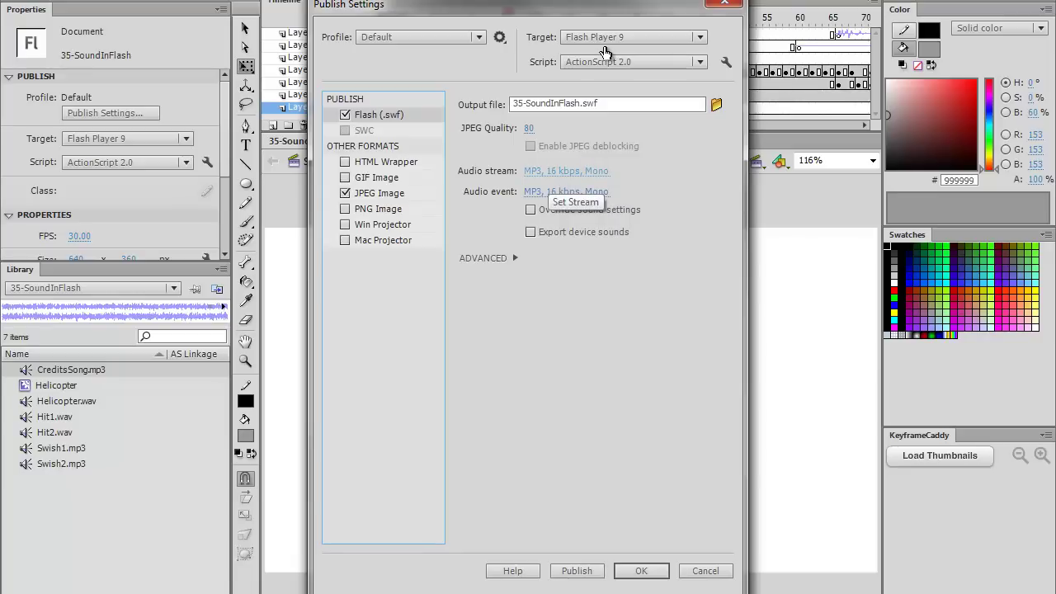
click(566, 171)
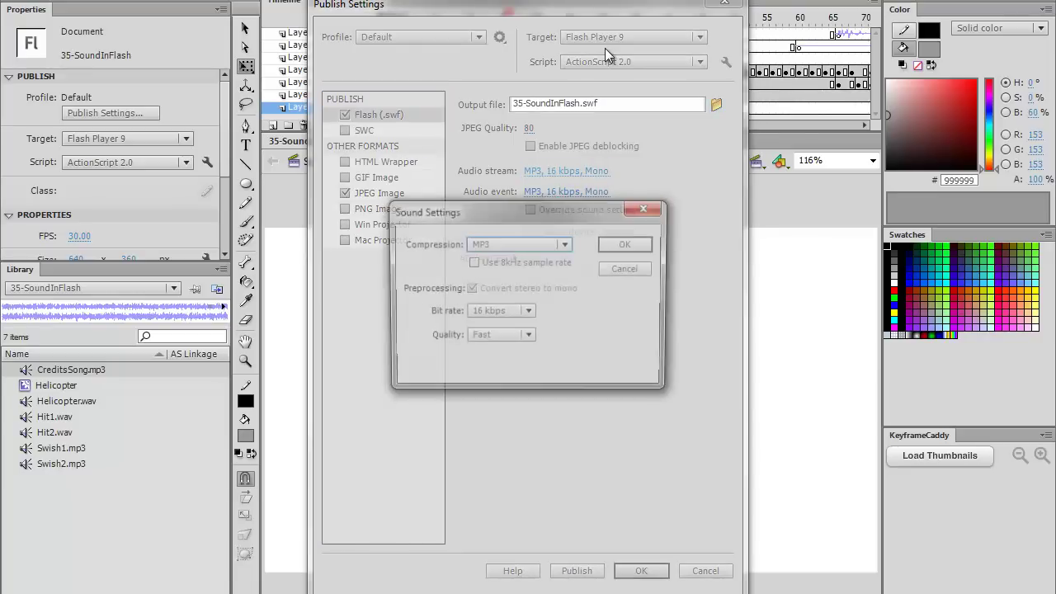
click(565, 244)
click(495, 302)
click(499, 312)
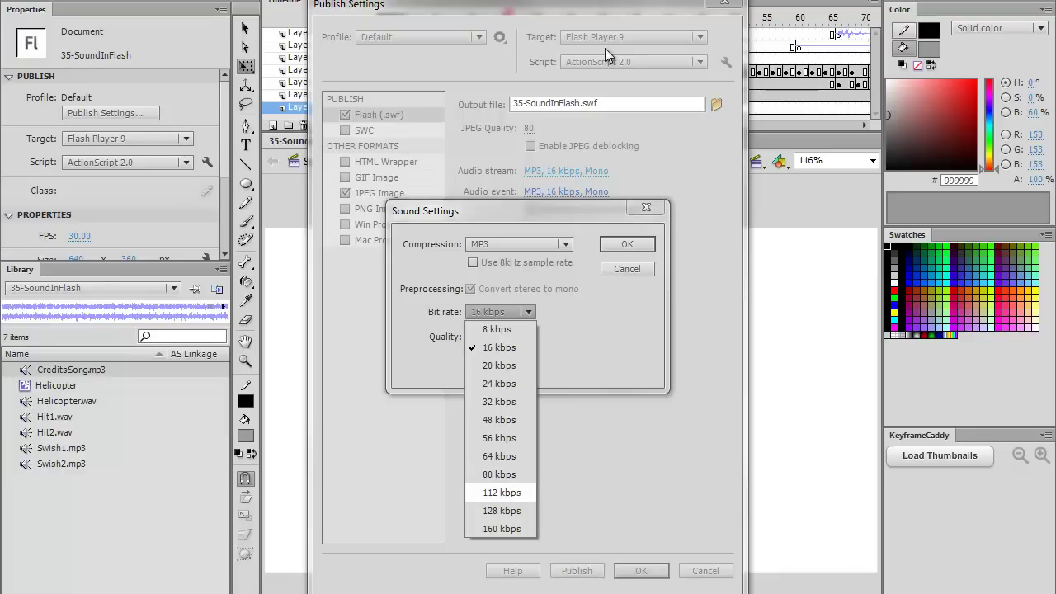
key(Up)
key(Up)
key(Up)
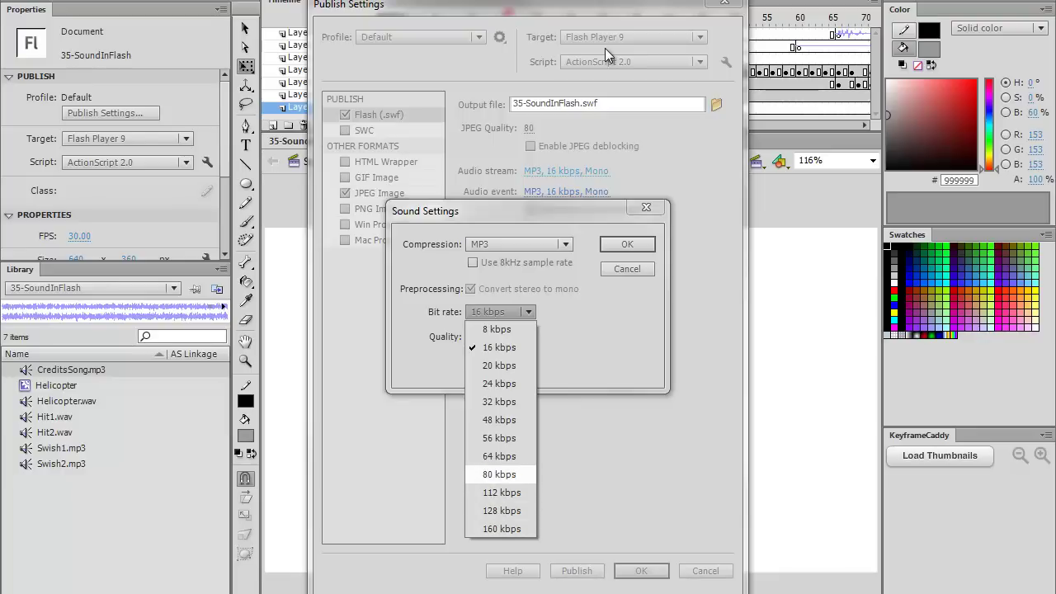
key(Return)
key(alt+Down)
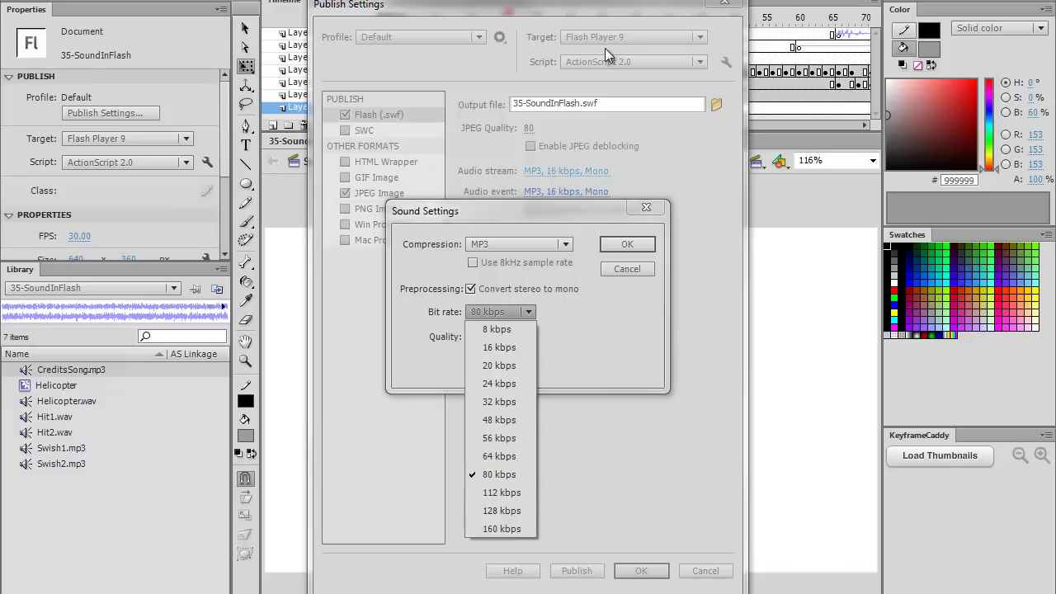
key(Return)
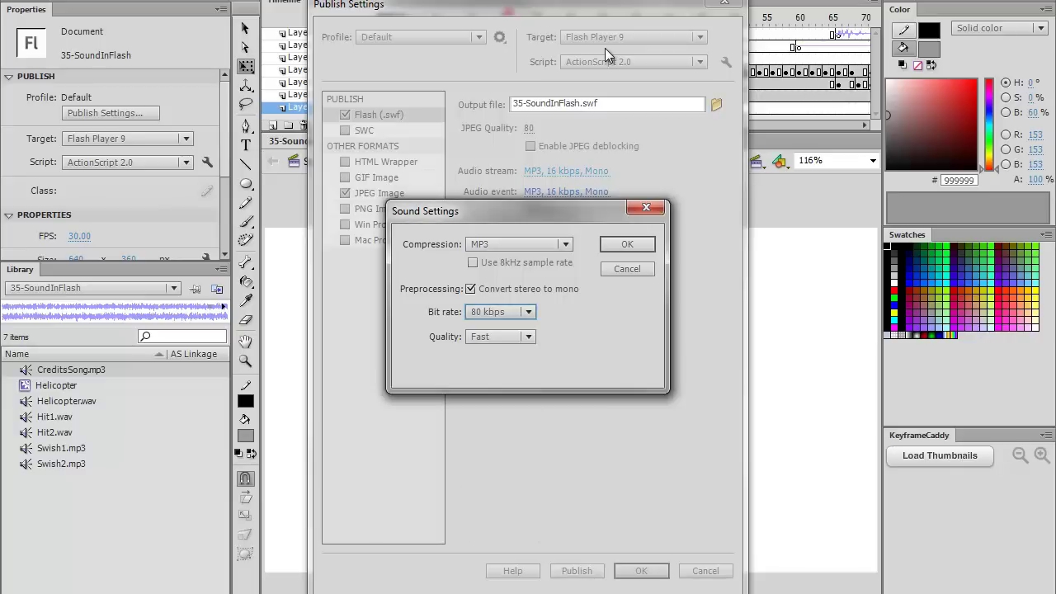
key(shift+Tab)
key(space)
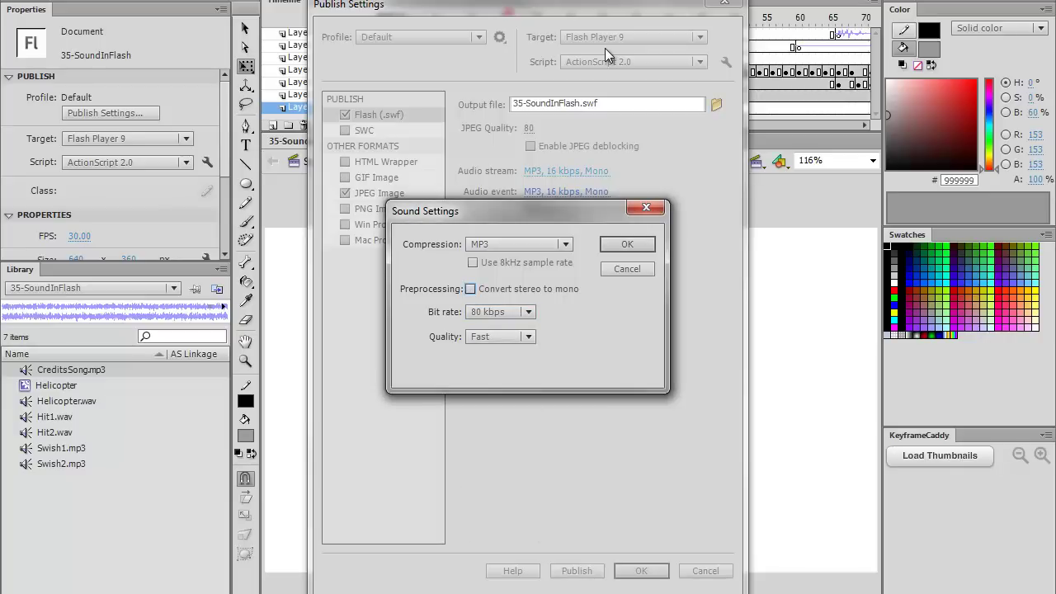
key(Return)
Set the audio event to MP3 at 80 kbps without stereo-to-mono conversion and apply the publish settings
key(Tab)
key(Return)
key(Tab)
key(alt+Down)
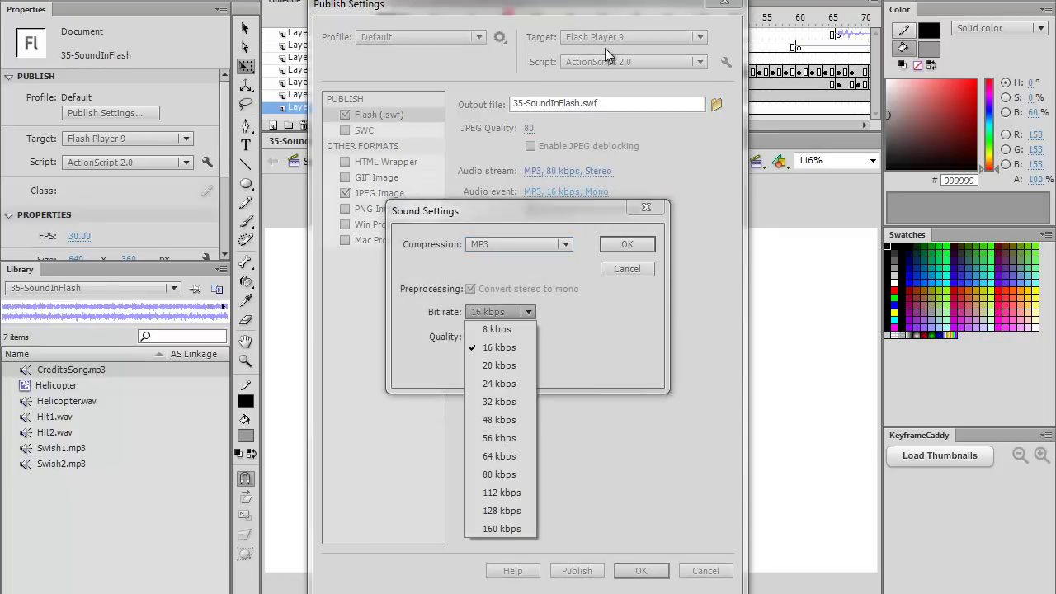
key(Down)
key(Down)
key(Down)
key(Down)
key(Down)
key(Down)
key(Down)
key(Return)
key(shift+Tab)
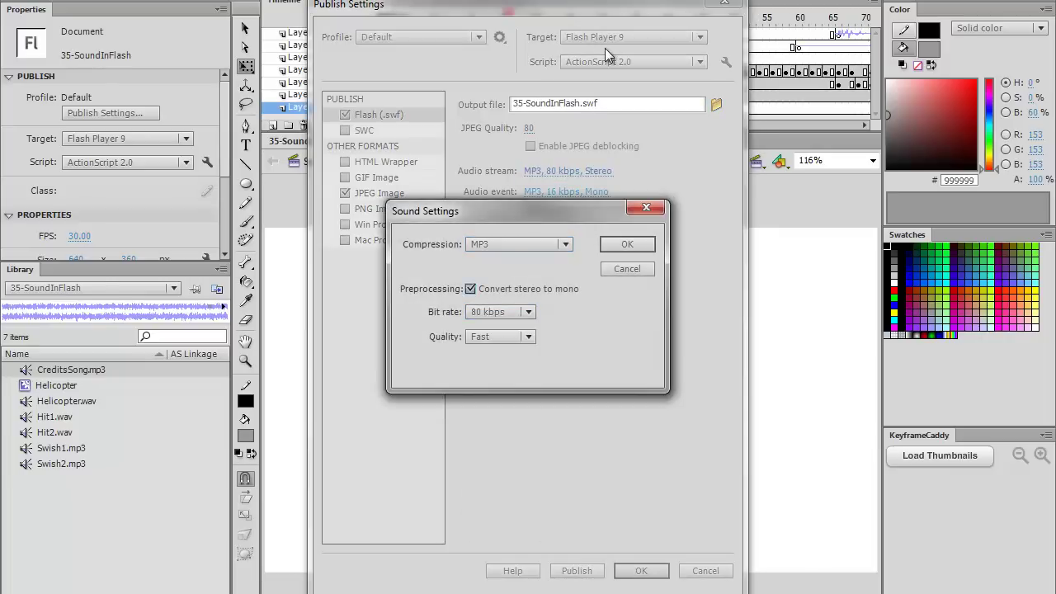
key(space)
key(Return)
key(Return)
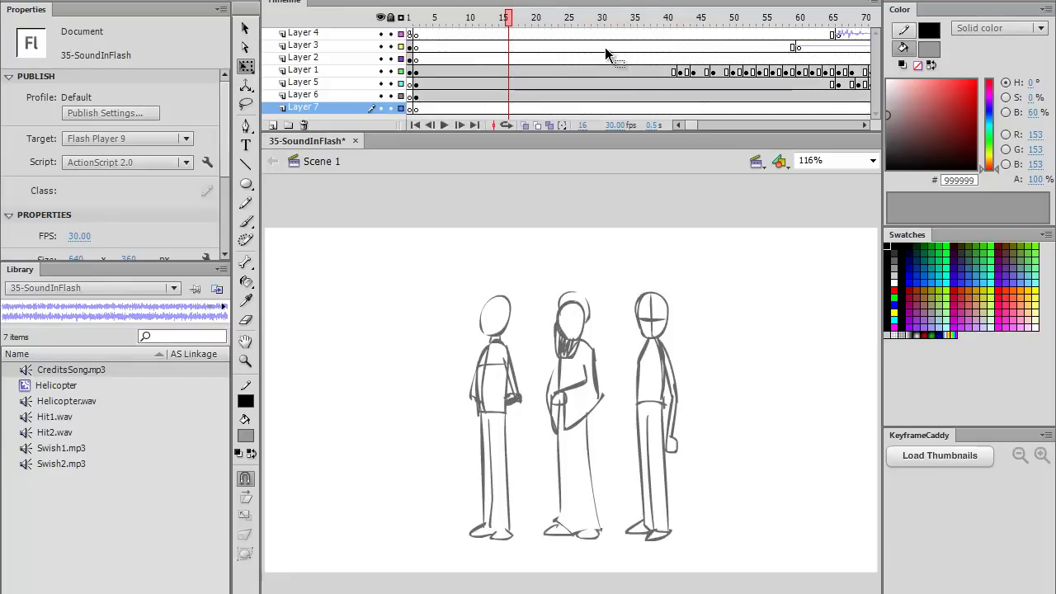
Save the document, test the movie to hear the improved audio, and close the preview
key(ctrl+s)
key(ctrl+Return)
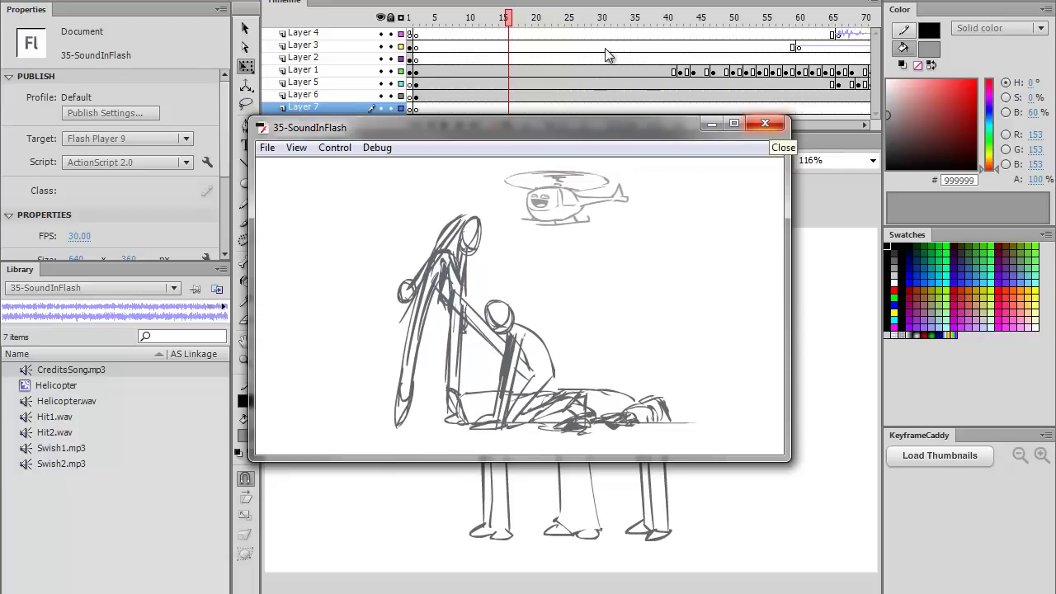
key(ctrl+w)
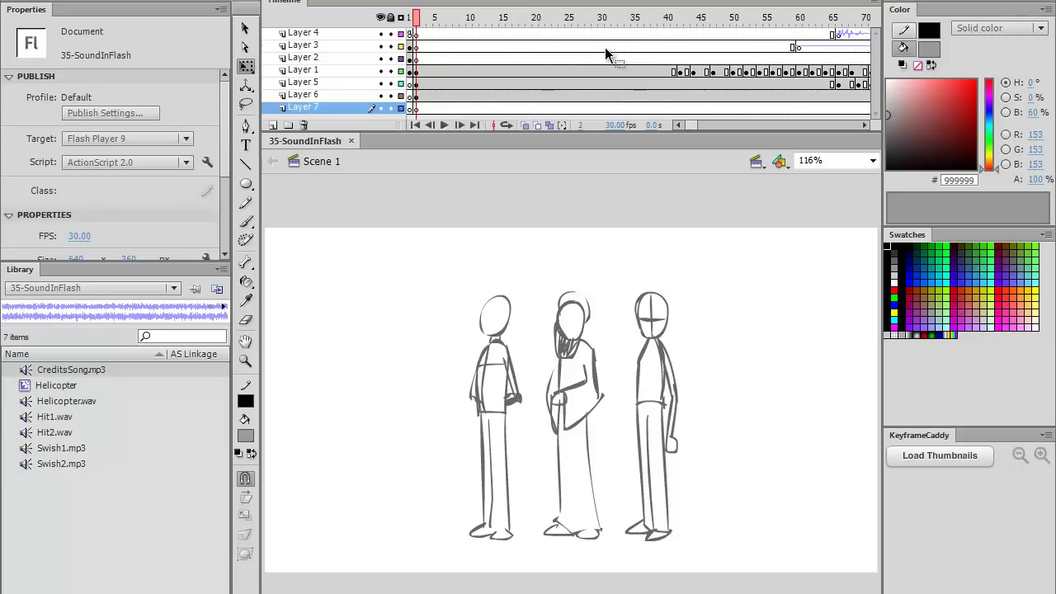
Play the timeline and select Layer 4 at frame 67 to review the Hit1.wav sound's sync settings
scroll(607, 54, right, 10)
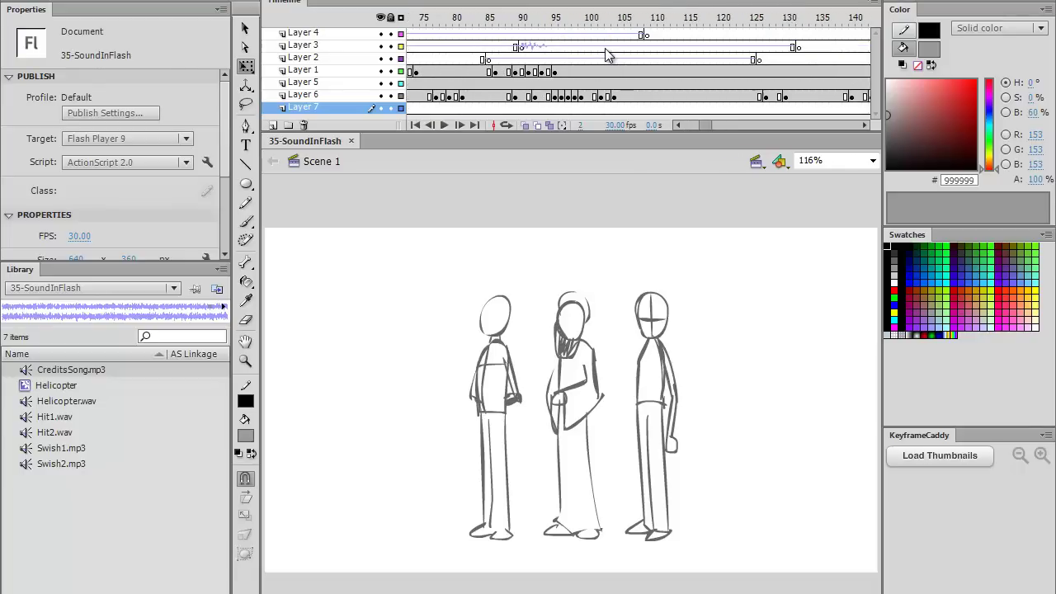
scroll(607, 55, left, 3)
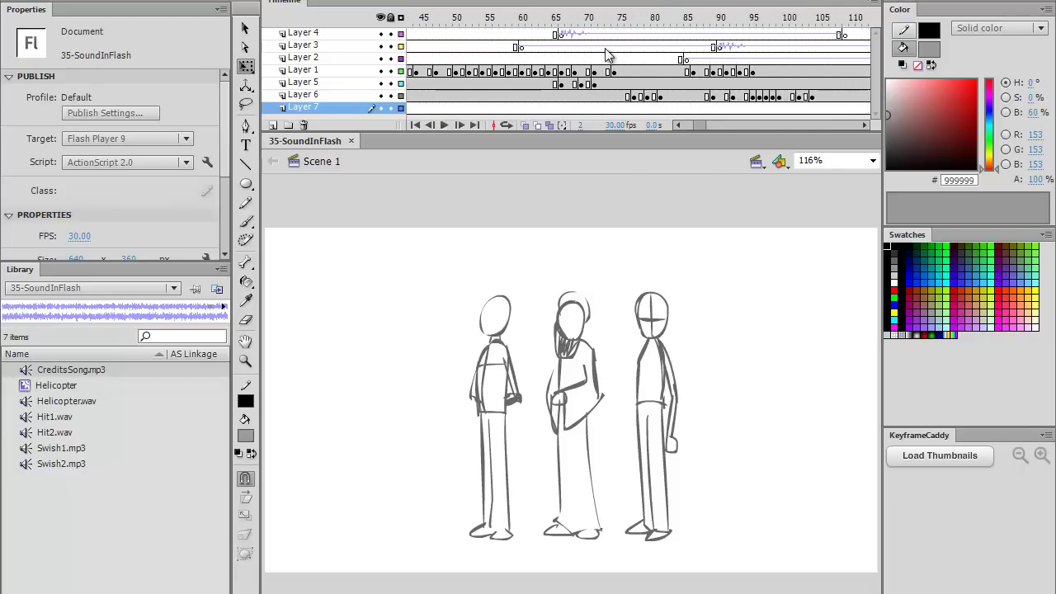
key(Return)
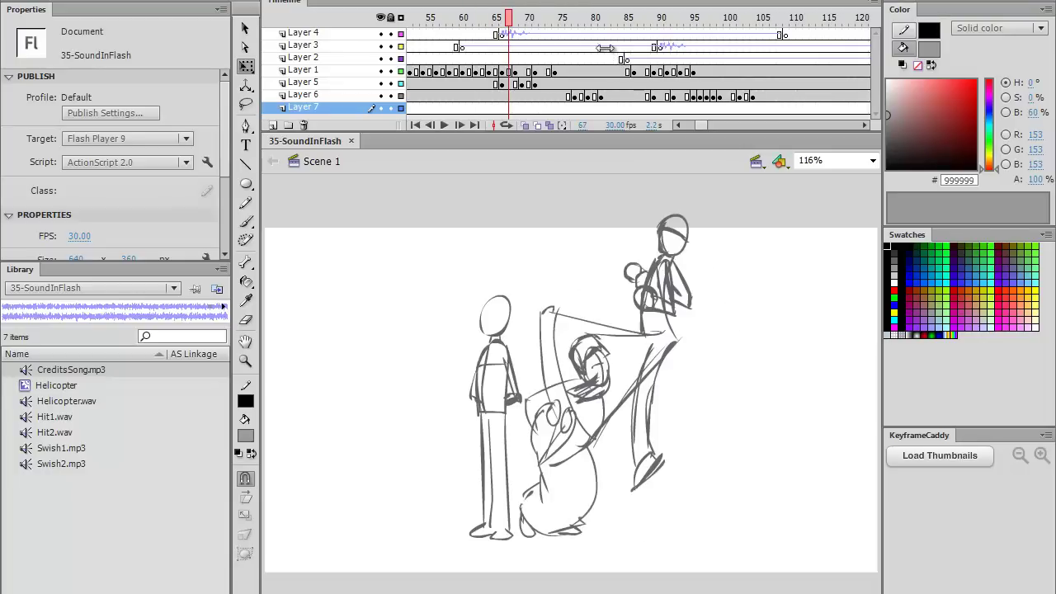
click(501, 47)
click(508, 35)
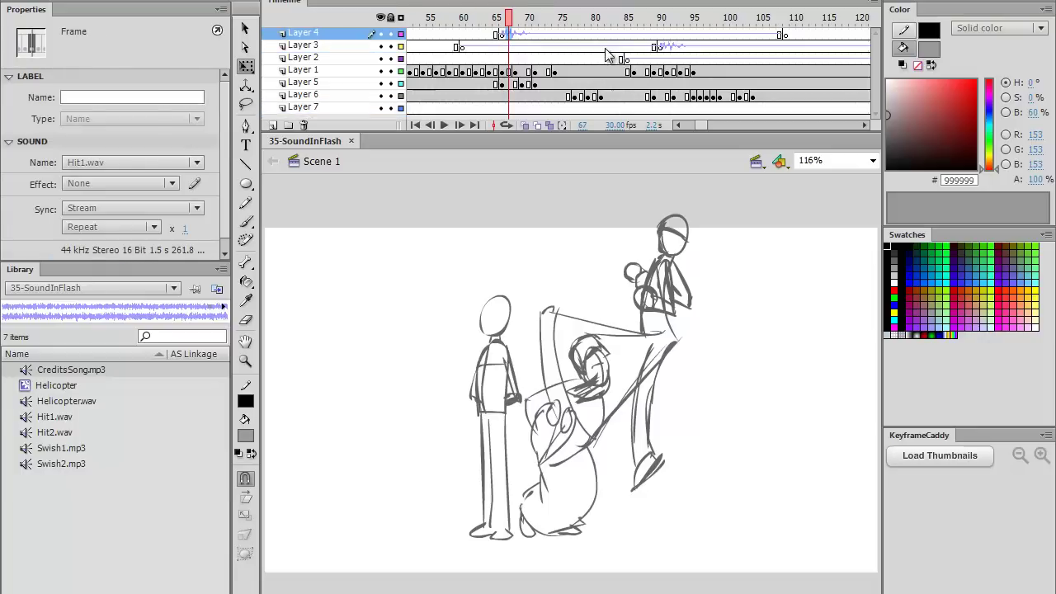
Move the playhead to frame 58, then return to the beginning of the timeline for playback
click(450, 17)
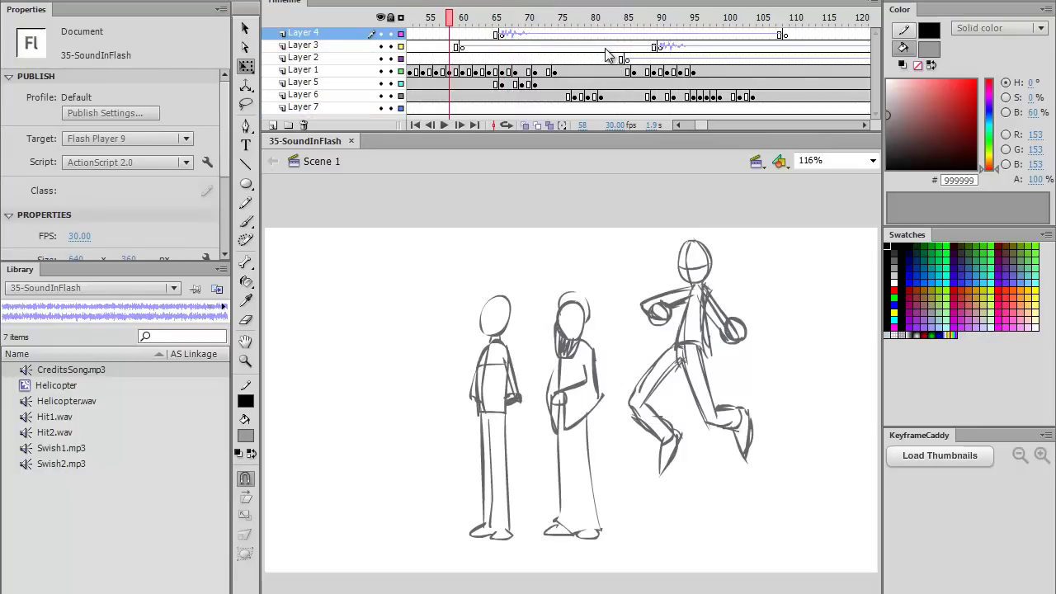
scroll(606, 55, right, 5)
scroll(607, 55, left, 10)
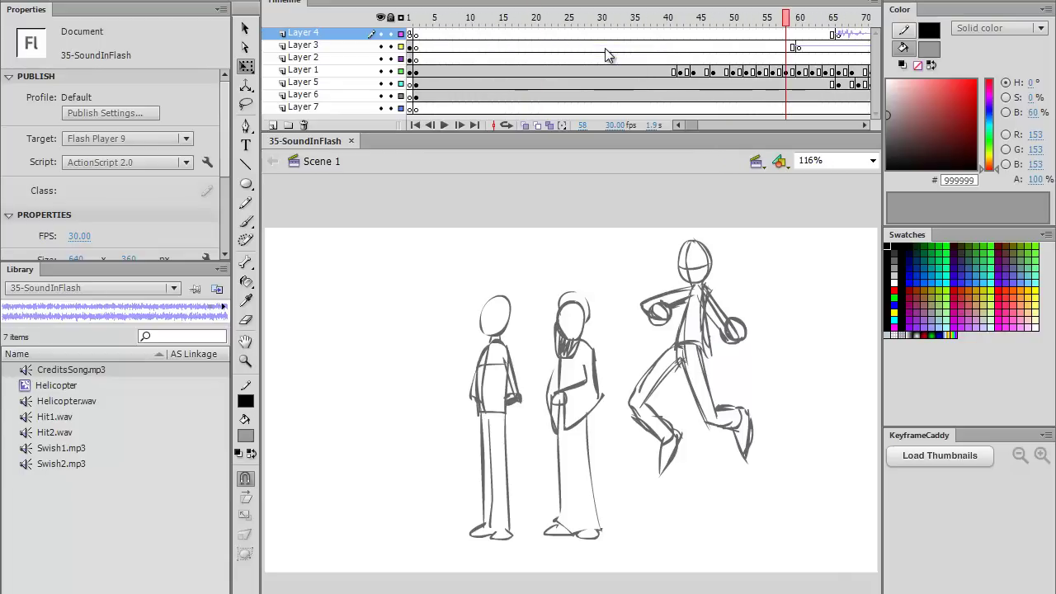
key(Return)
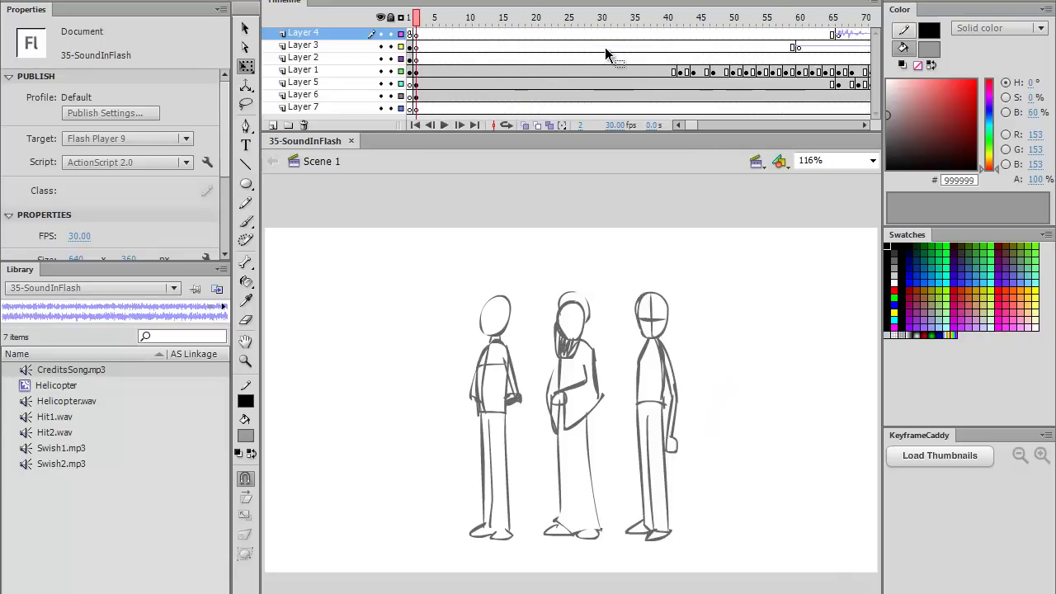